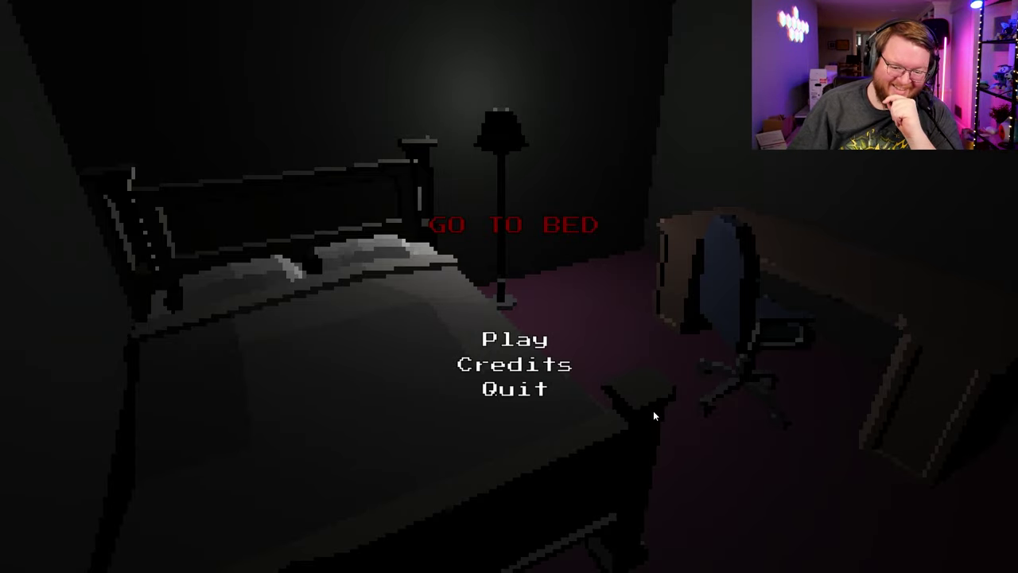
Start a new game, walk to the book dresser and back, then get into bed.
click(523, 342)
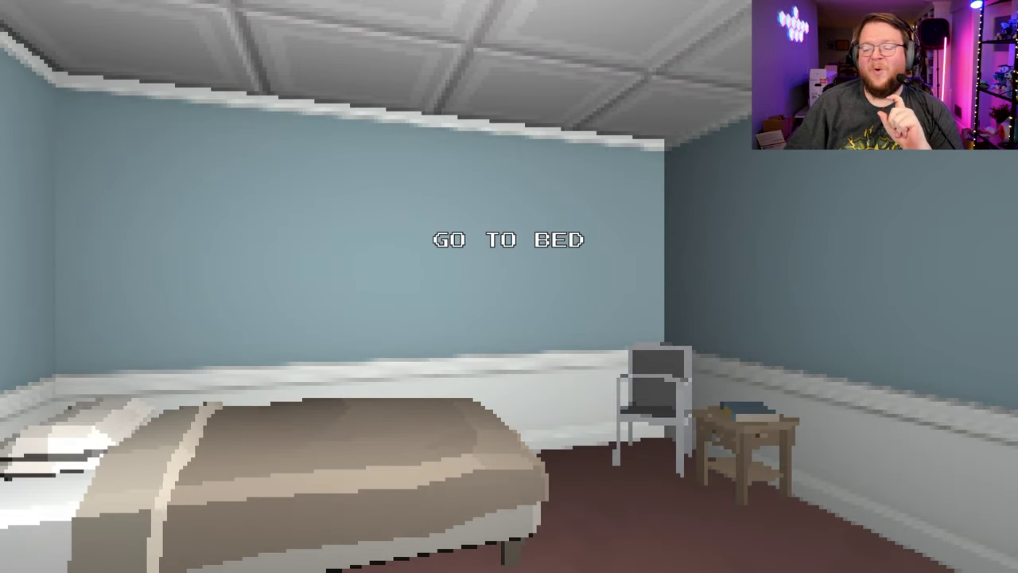
key(s)
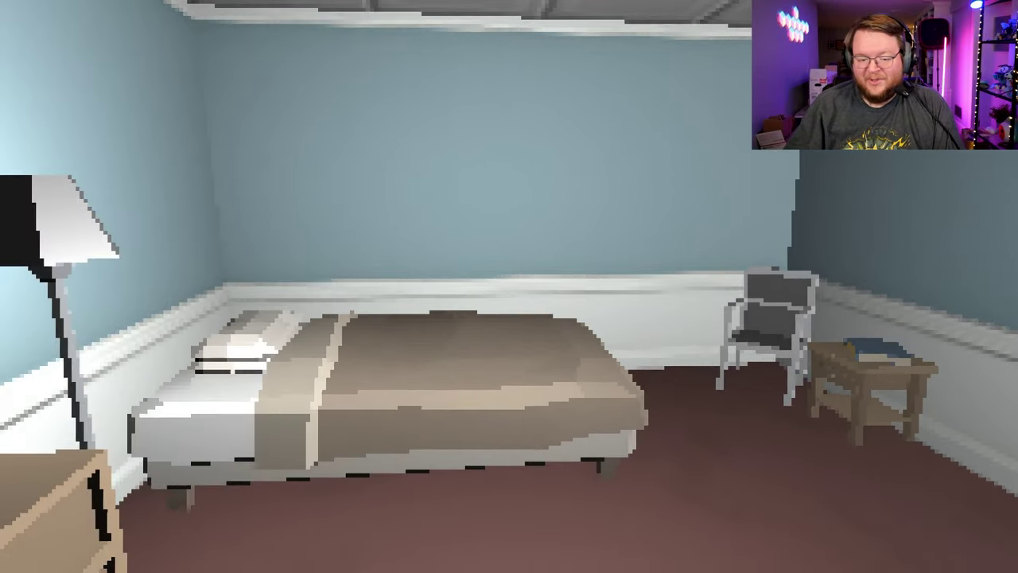
key(w)
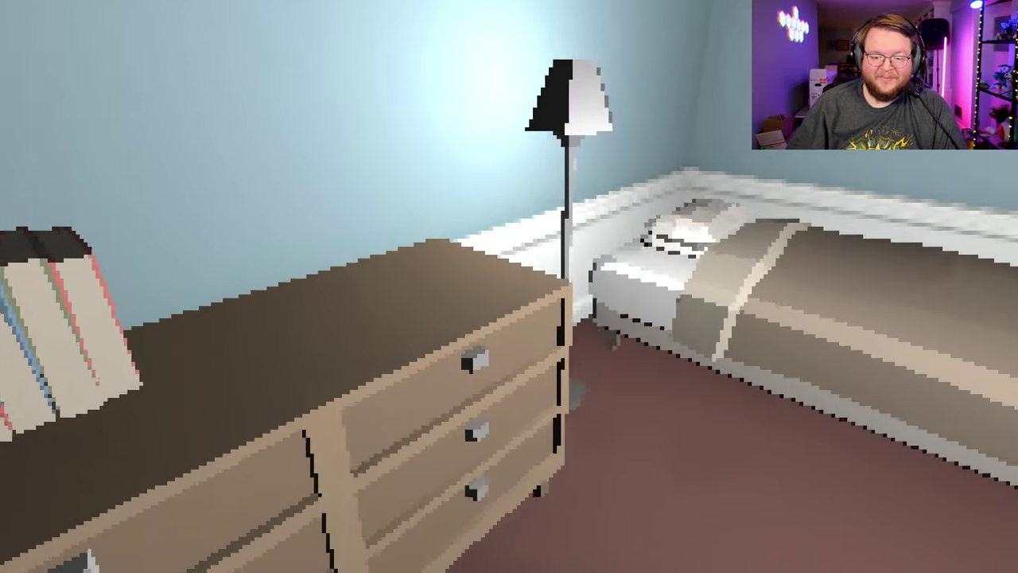
key(s)
key(w)
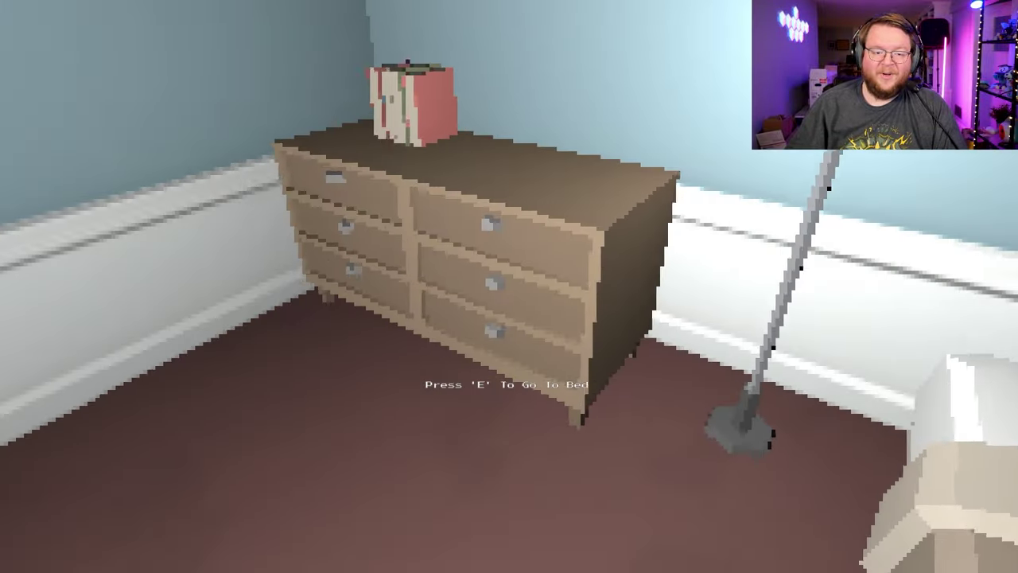
key(e)
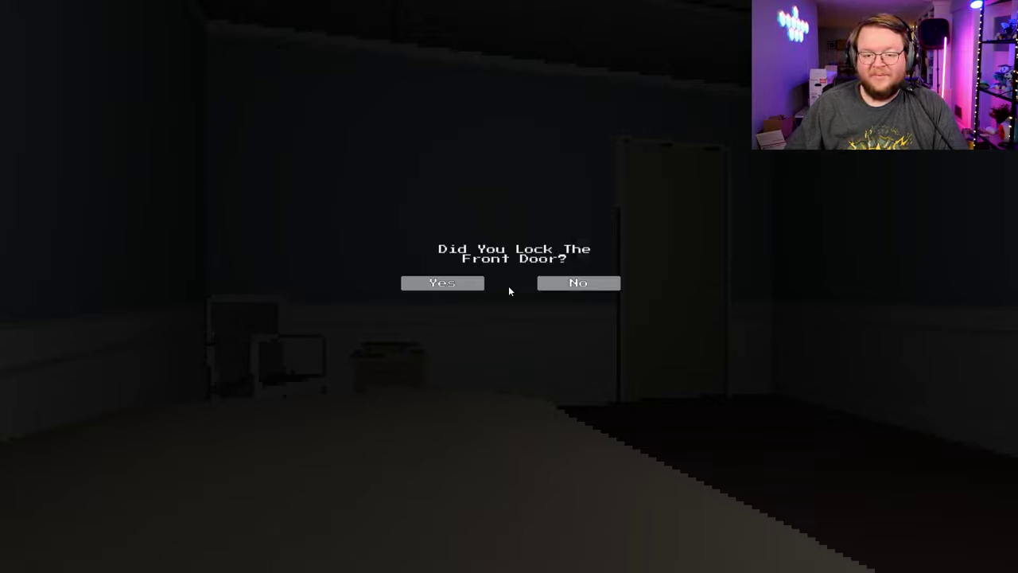
Answer Yes to 'Did You Lock The Front Door?'.
click(455, 284)
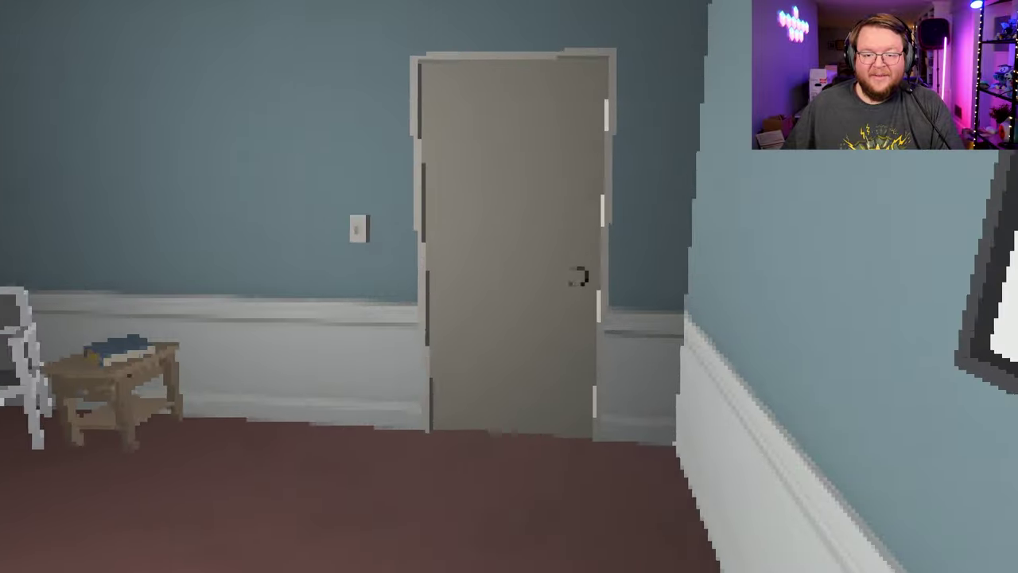
Go through the bedroom door to the living room and padlock the front door.
key(w)
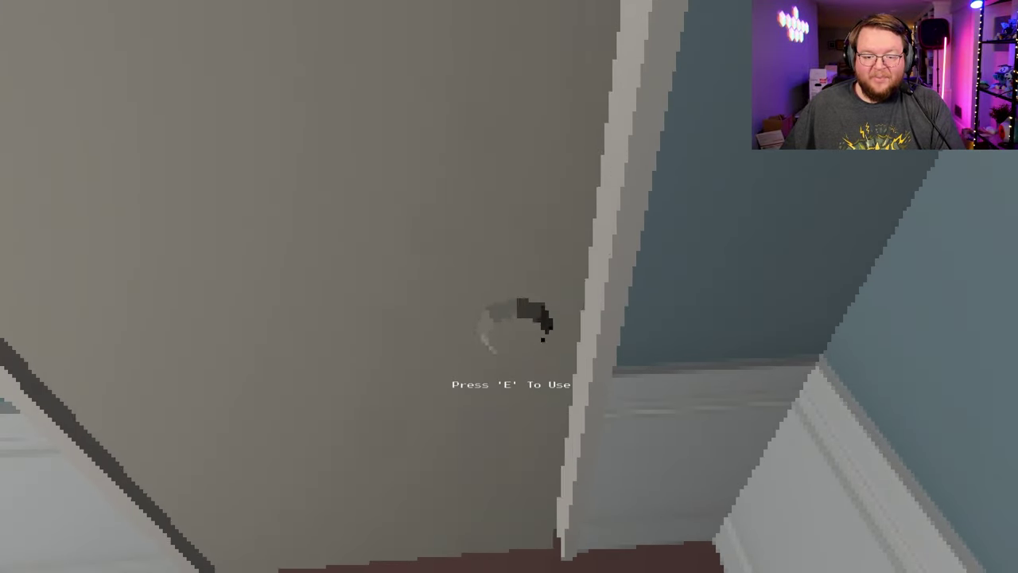
key(e)
key(w)
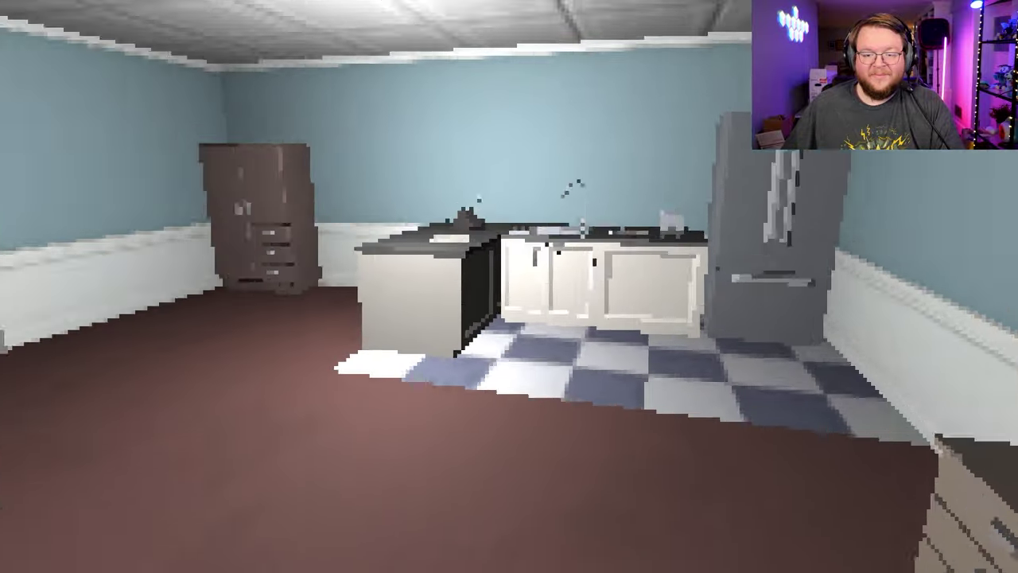
key(w)
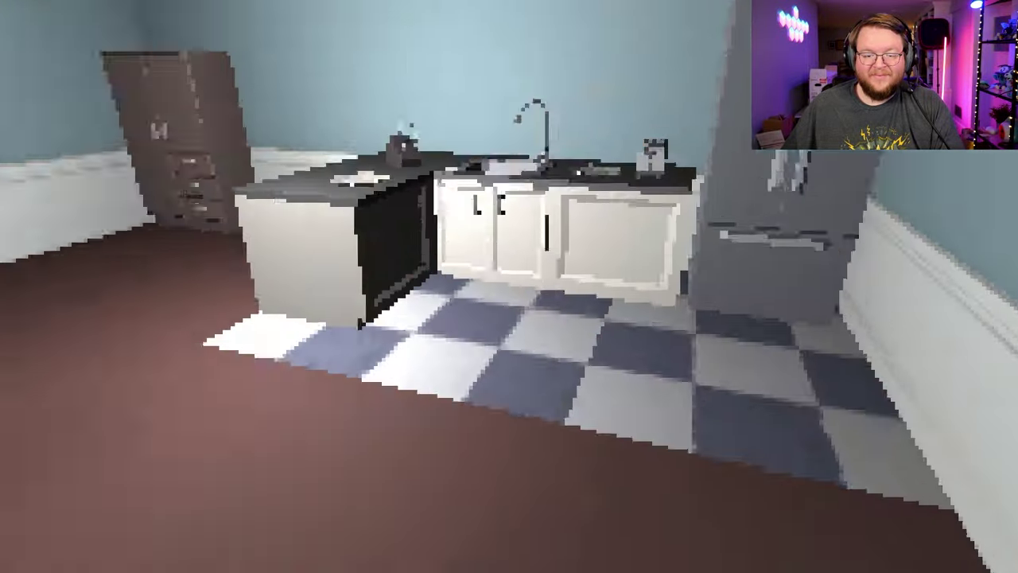
key(w)
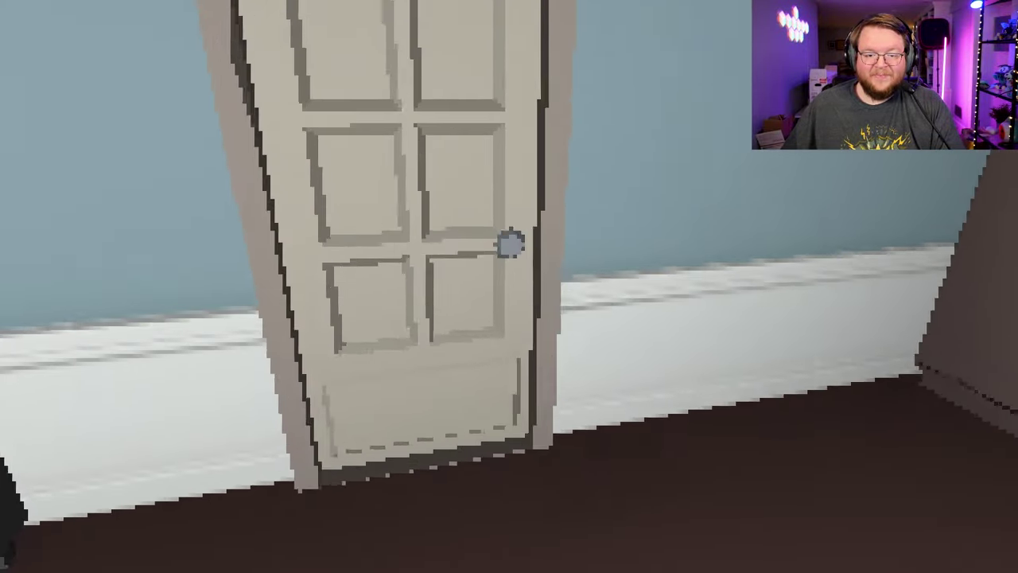
key(w)
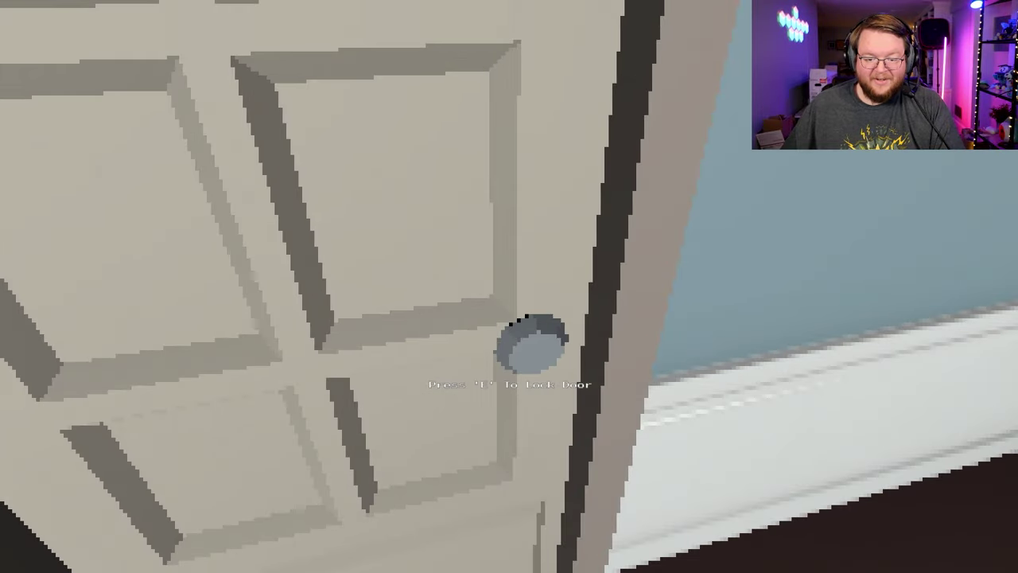
key(l)
key(s)
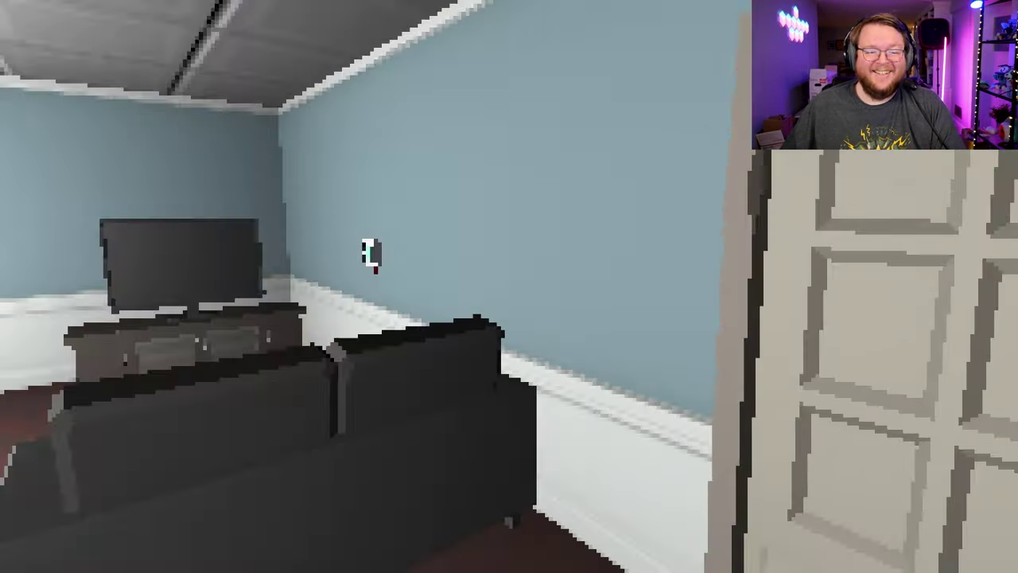
Explore the couch, window, laundry basket and kitchen, then return to bed.
key(w)
key(w)
key(w)
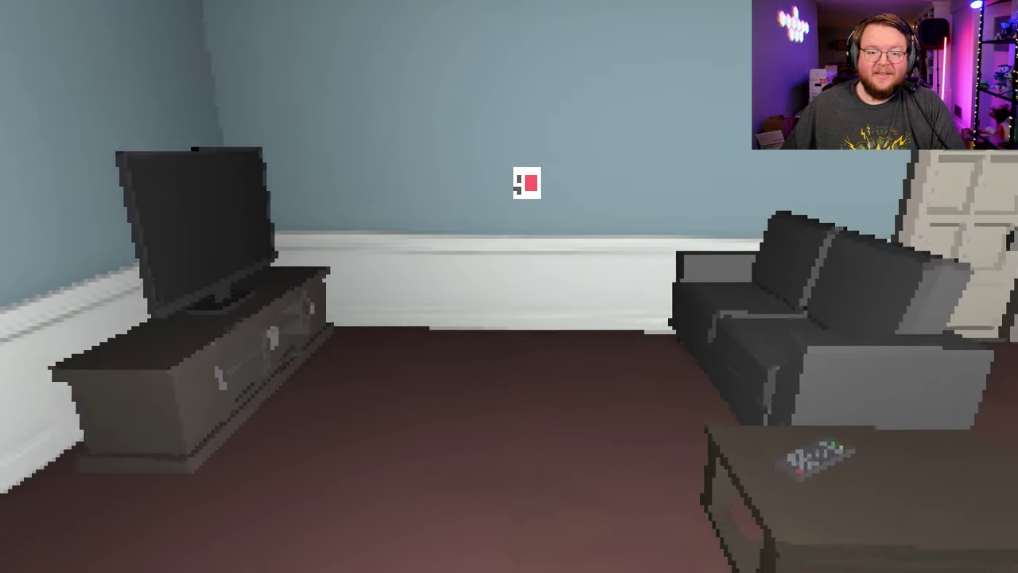
key(w)
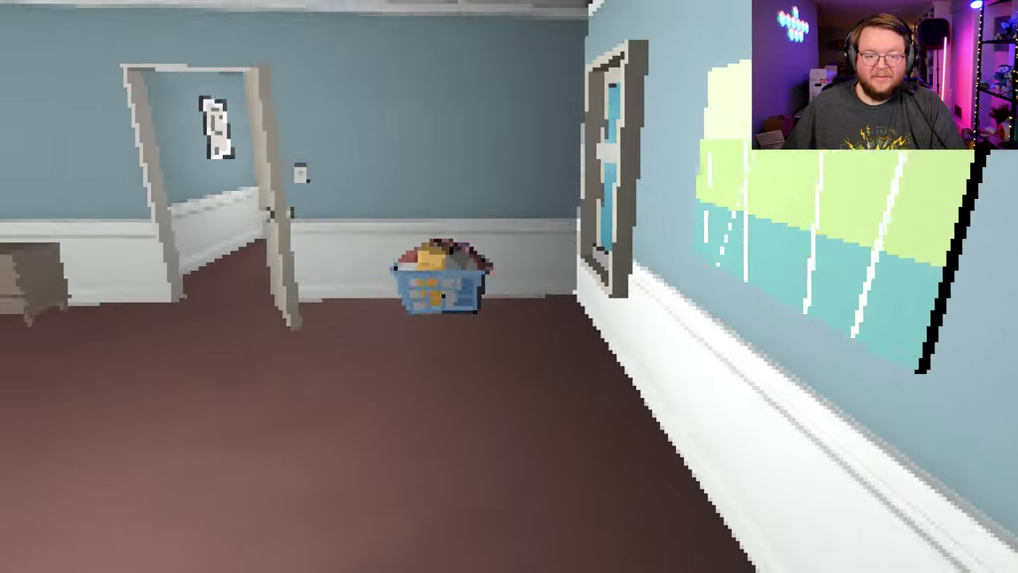
key(w)
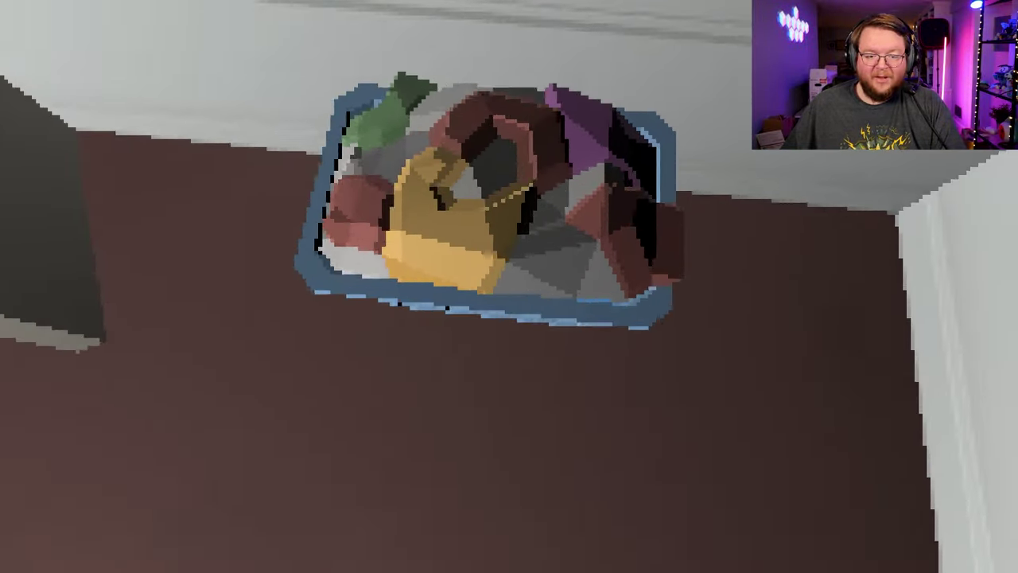
key(w)
key(w)
key(w)
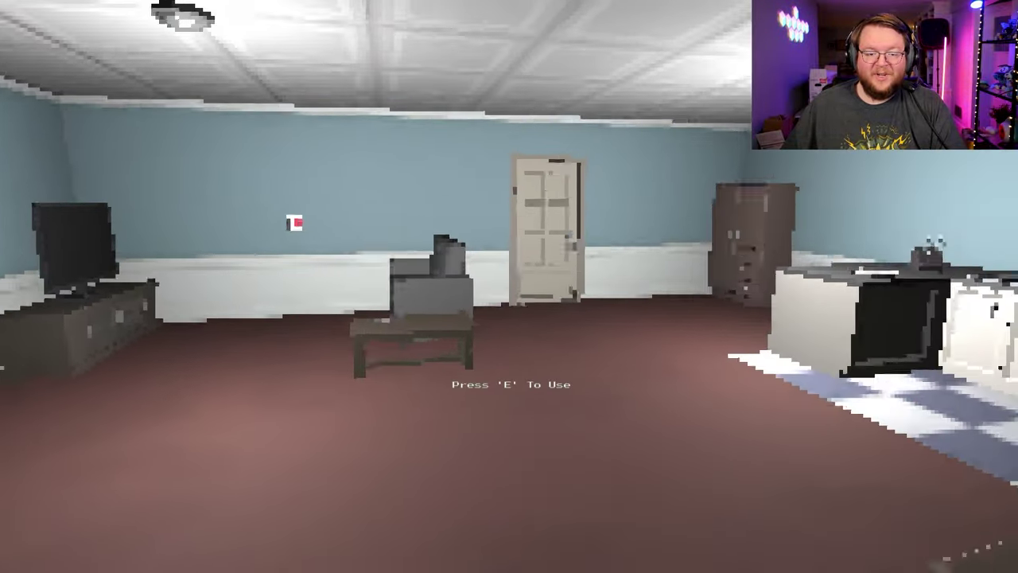
key(w)
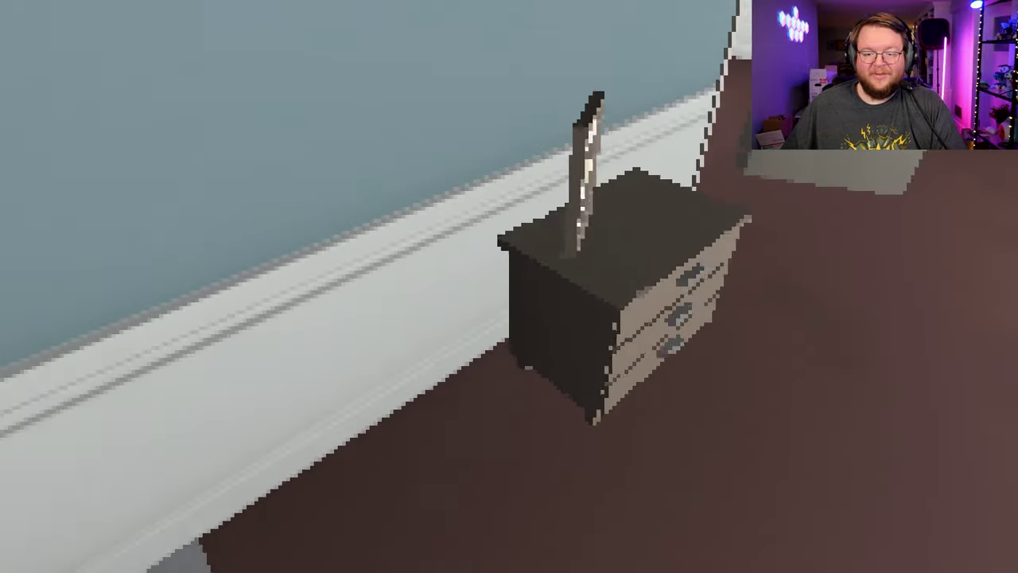
key(w)
key(w)
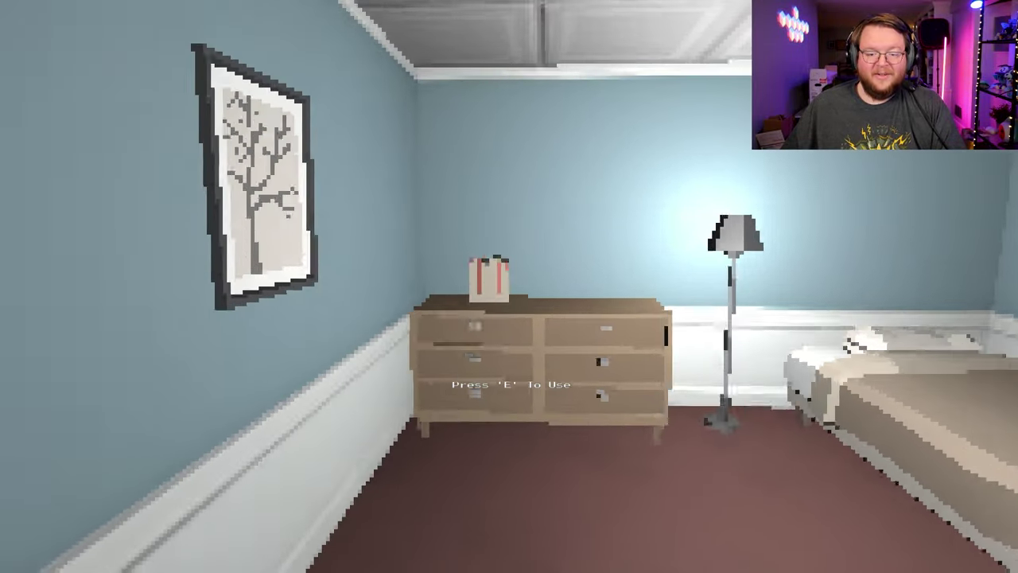
key(l)
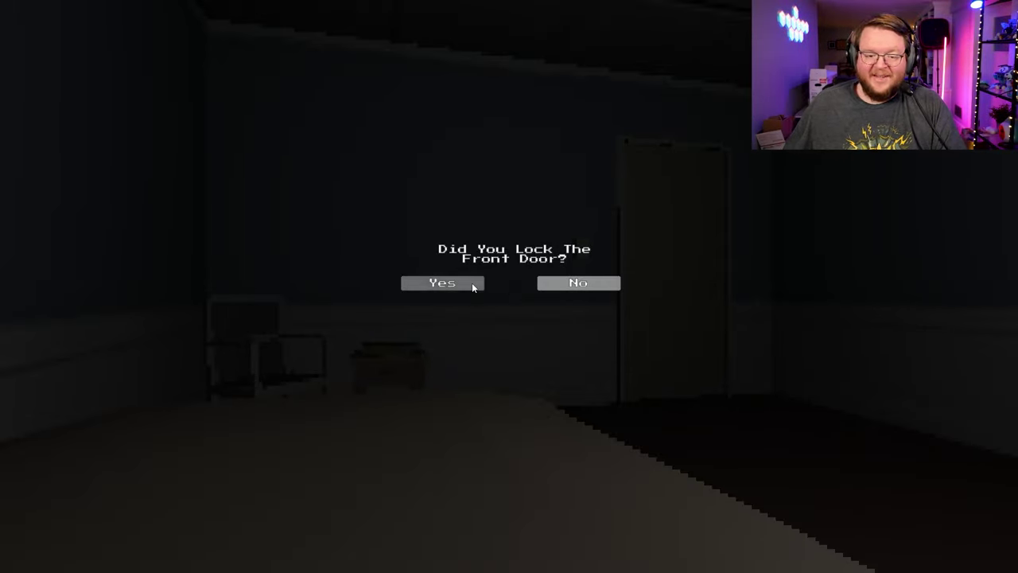
Answer Yes for door, window and security, No for knives, then retry the night.
click(472, 283)
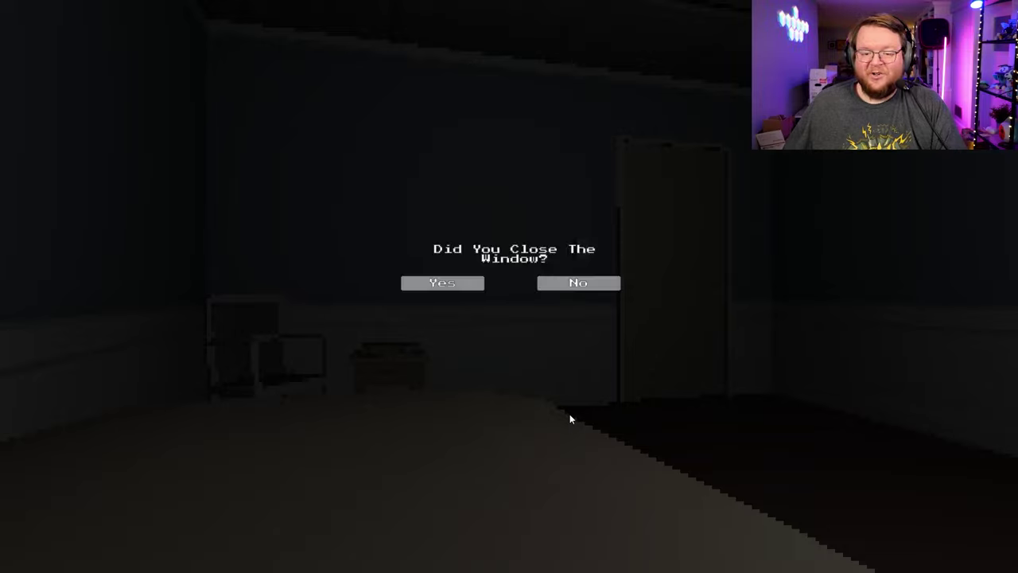
click(466, 284)
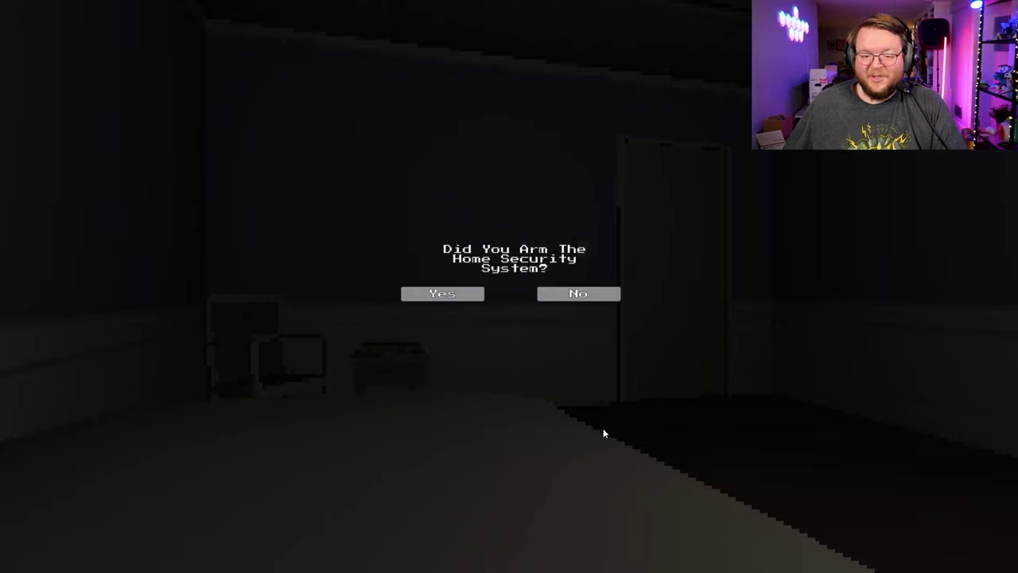
click(443, 294)
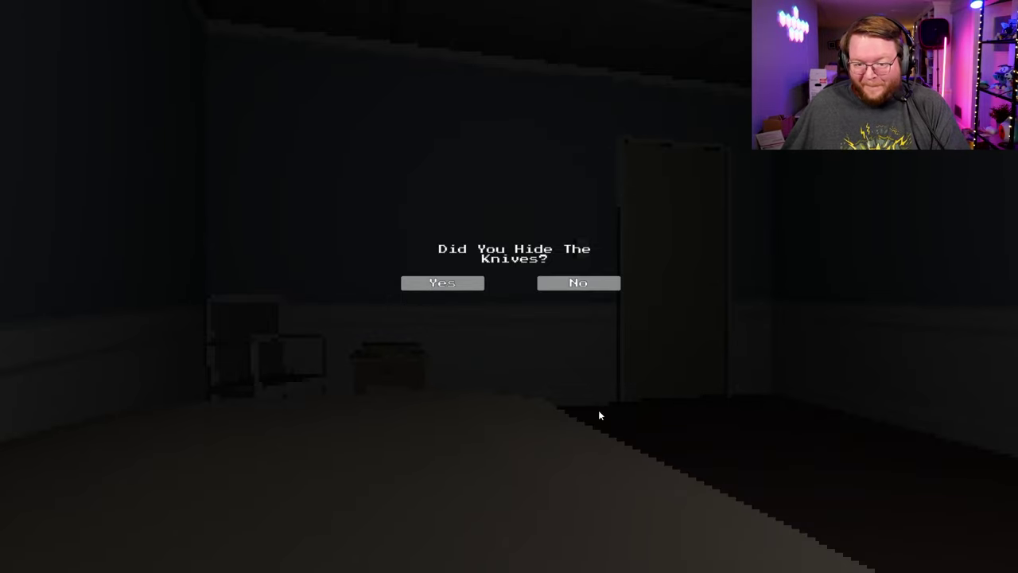
click(587, 286)
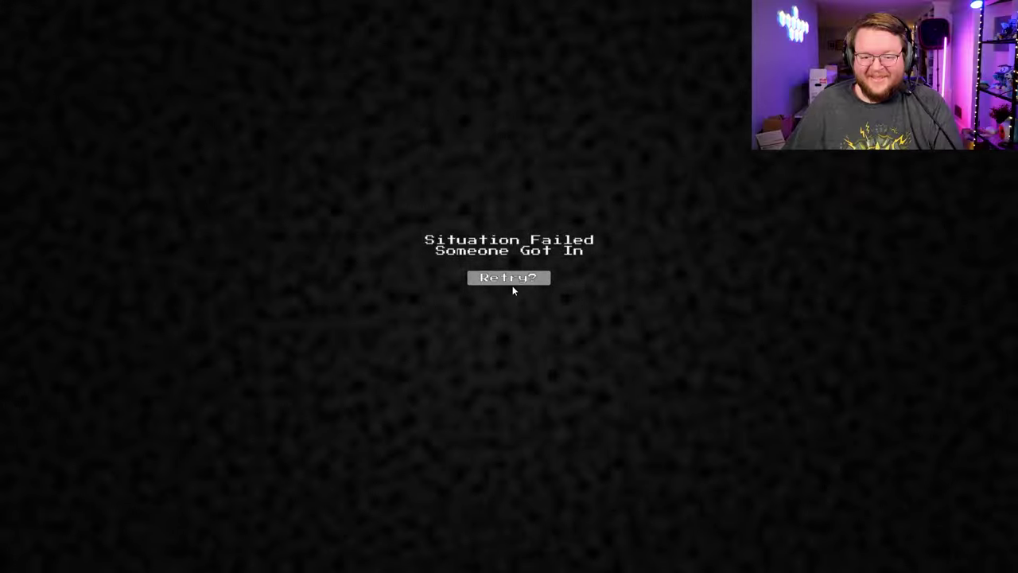
click(512, 279)
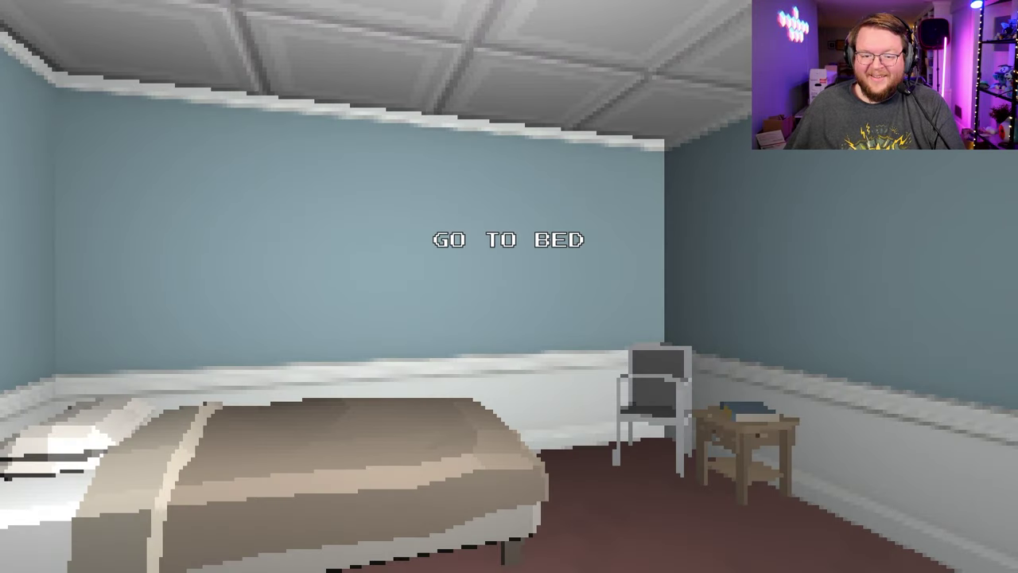
Leave the bedroom through its door and padlock the front door.
key(s)
key(w)
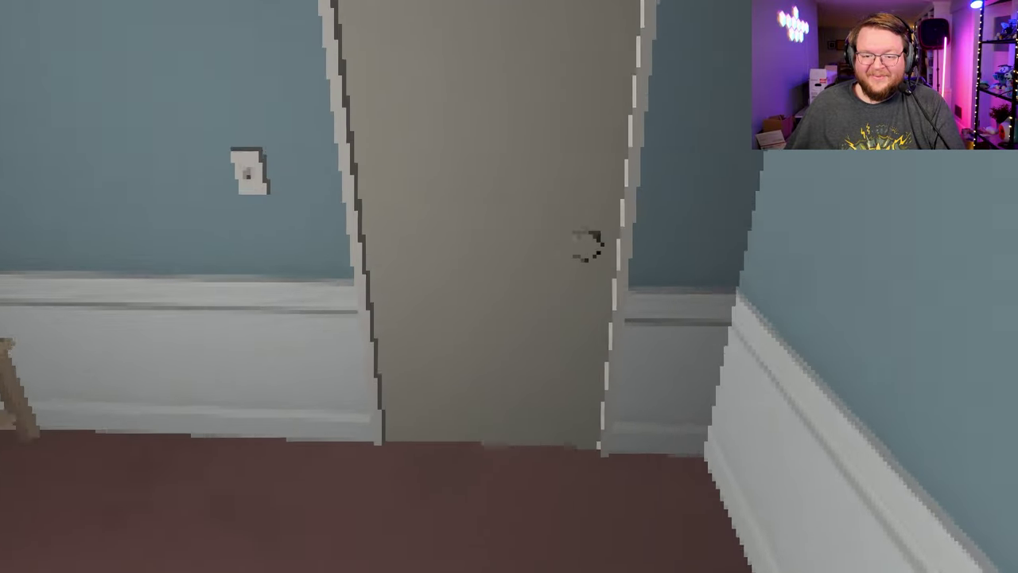
key(e)
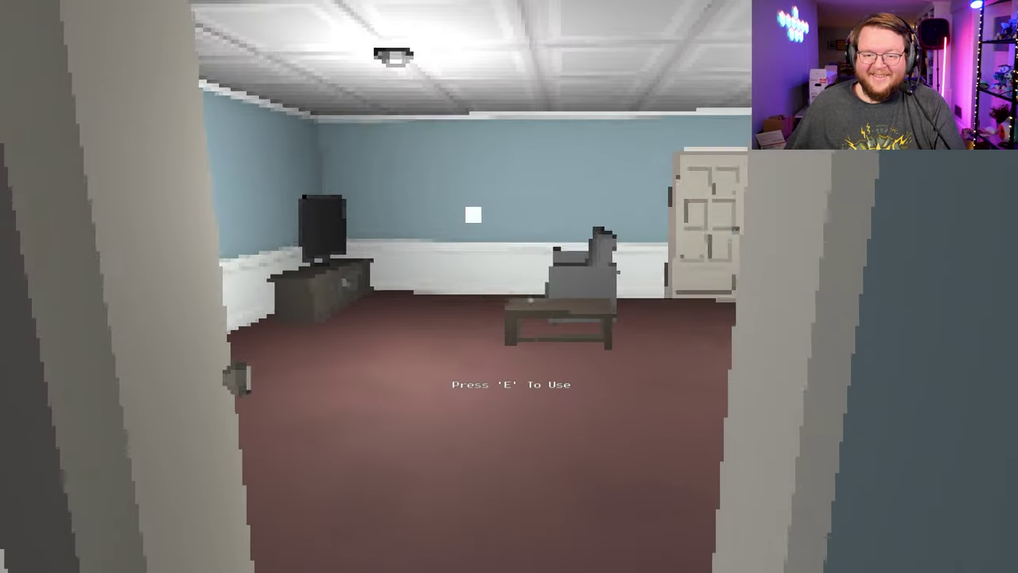
key(w)
key(w)
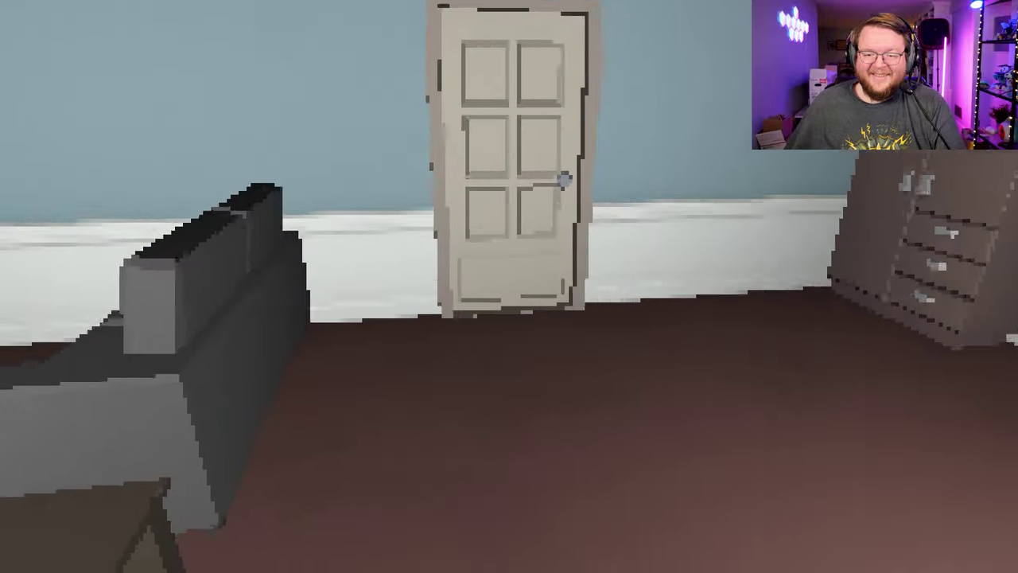
key(l)
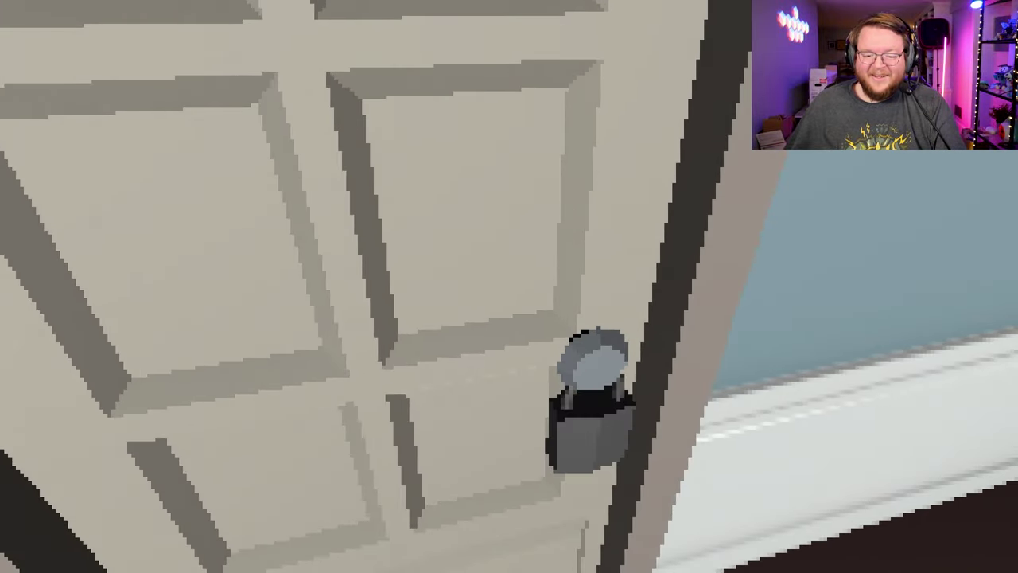
Arm the security system at the wall panel, then get into bed.
key(w)
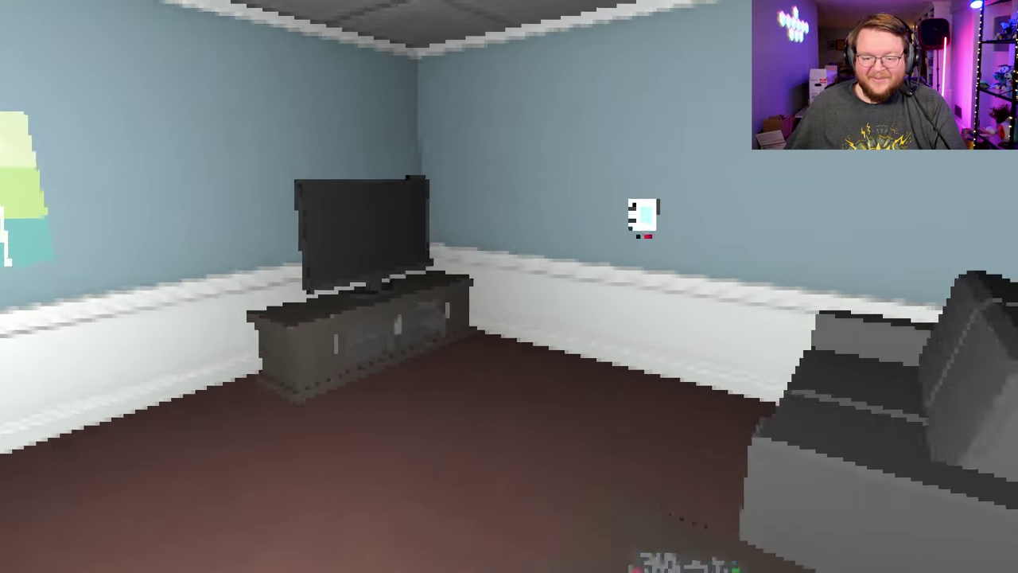
key(e)
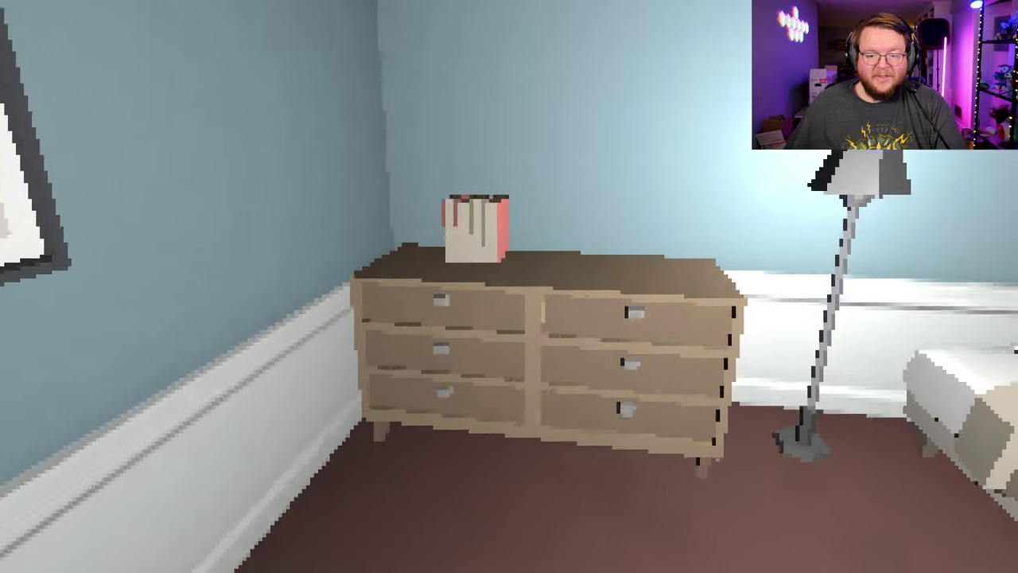
key(e)
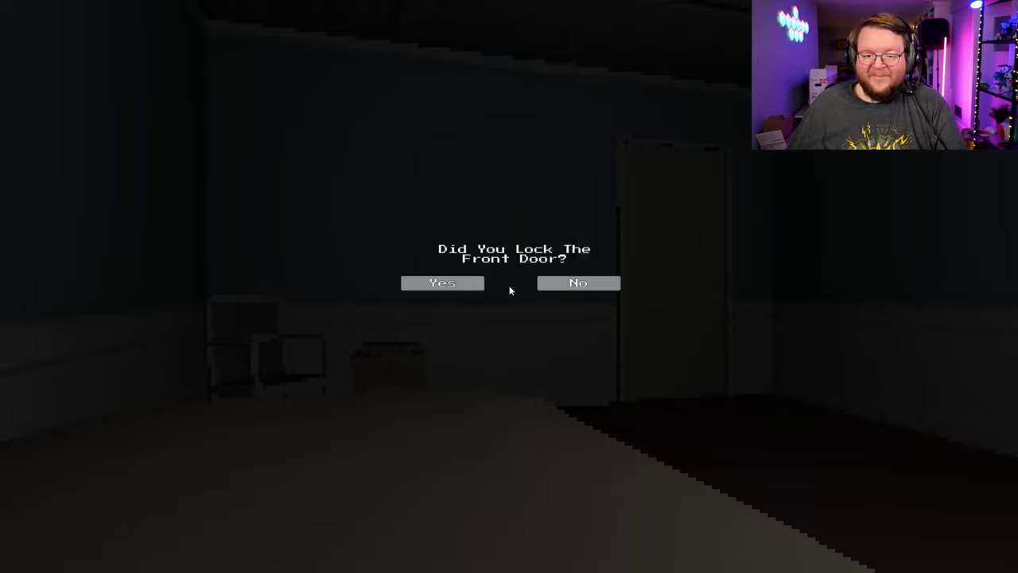
Answer Yes to the front door, window, security system and knives questions.
click(455, 284)
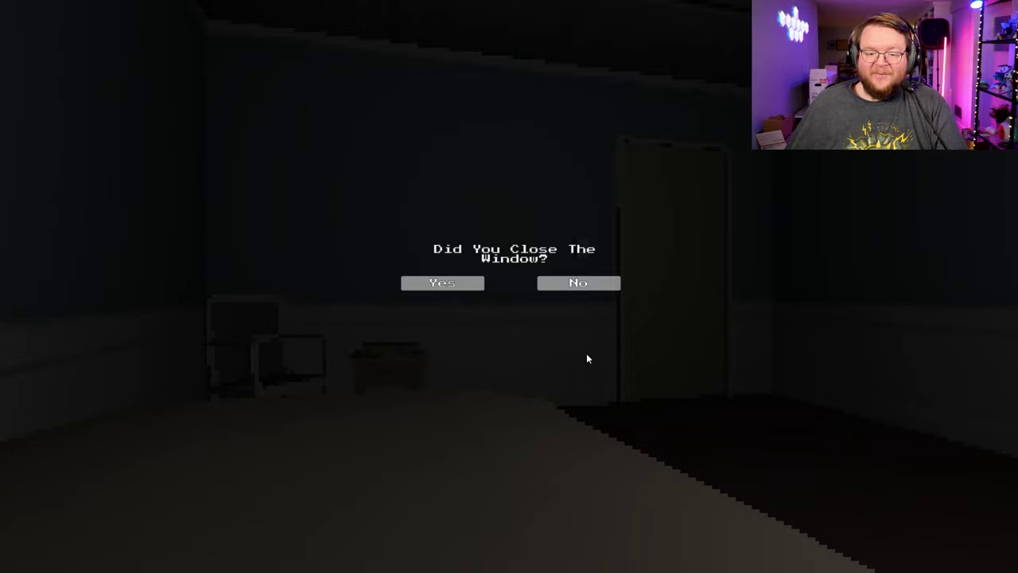
click(451, 287)
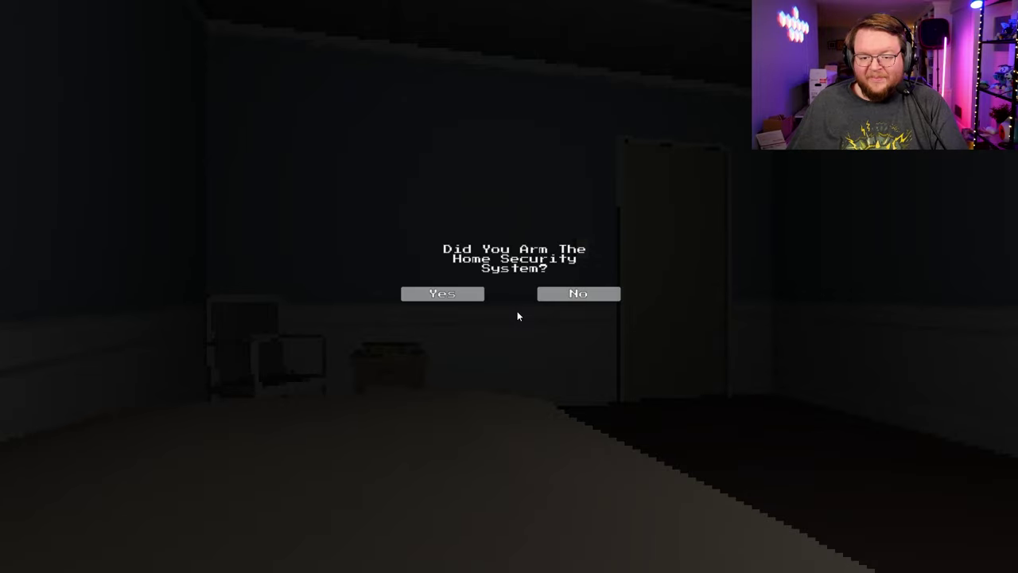
click(443, 295)
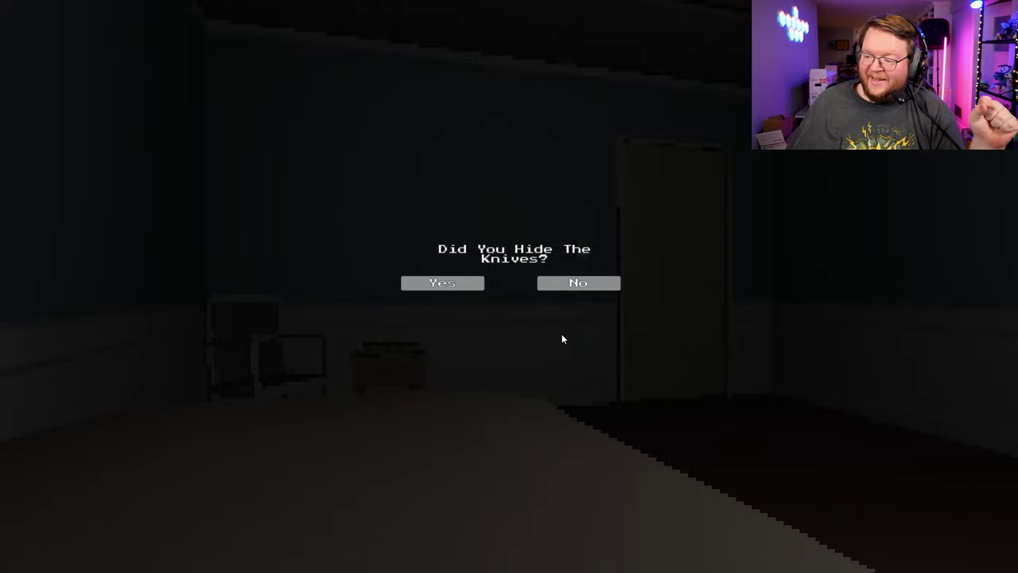
click(459, 286)
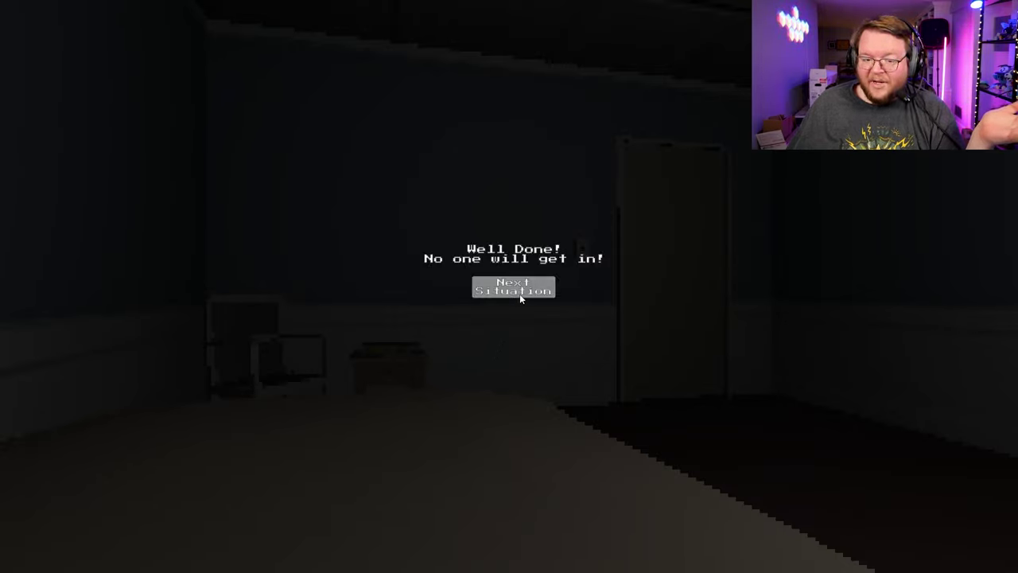
Continue to Situation 2, leave the bedroom and turn toward the kitchen.
click(519, 293)
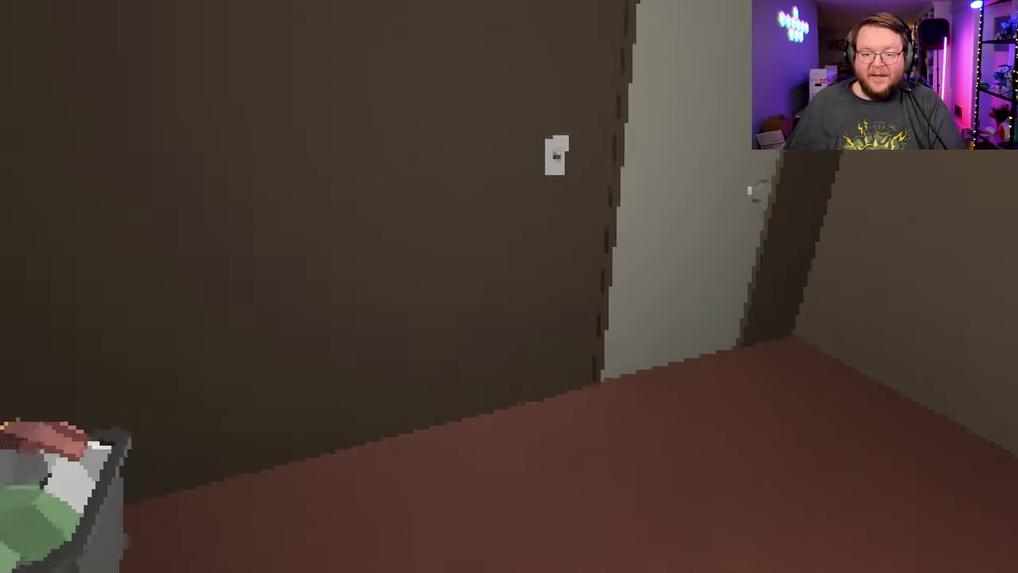
key(w)
key(e)
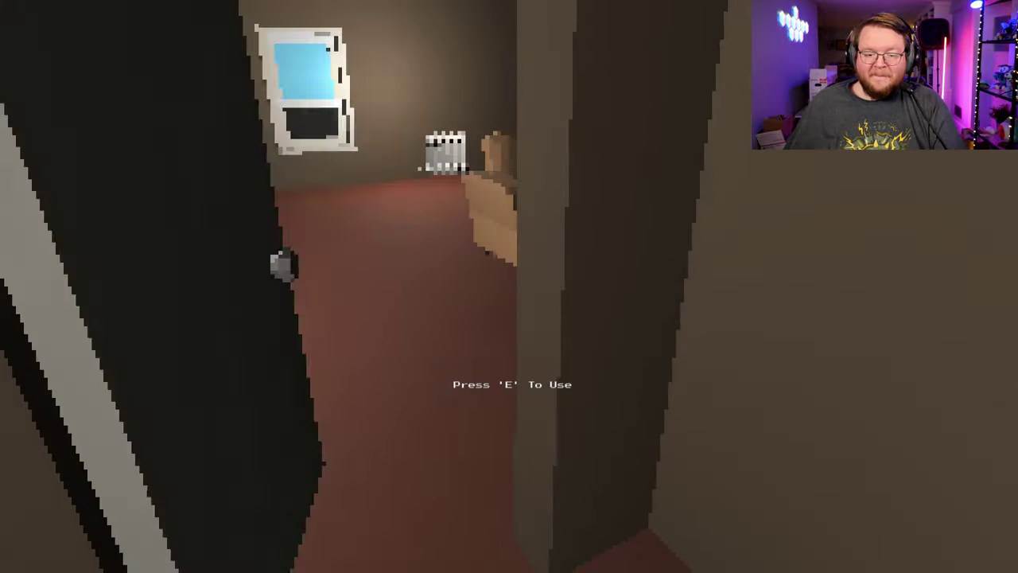
key(w)
key(w)
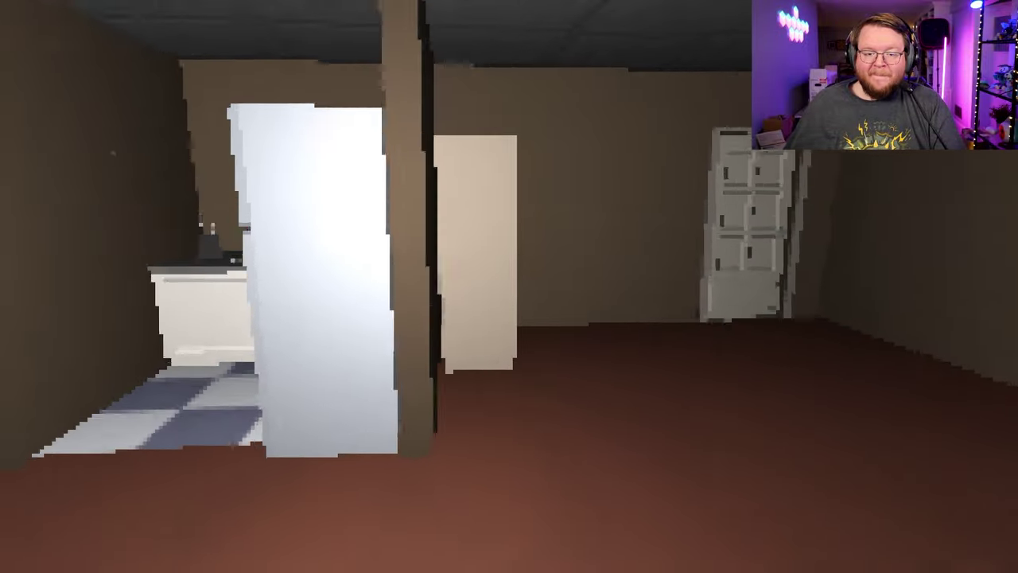
key(w)
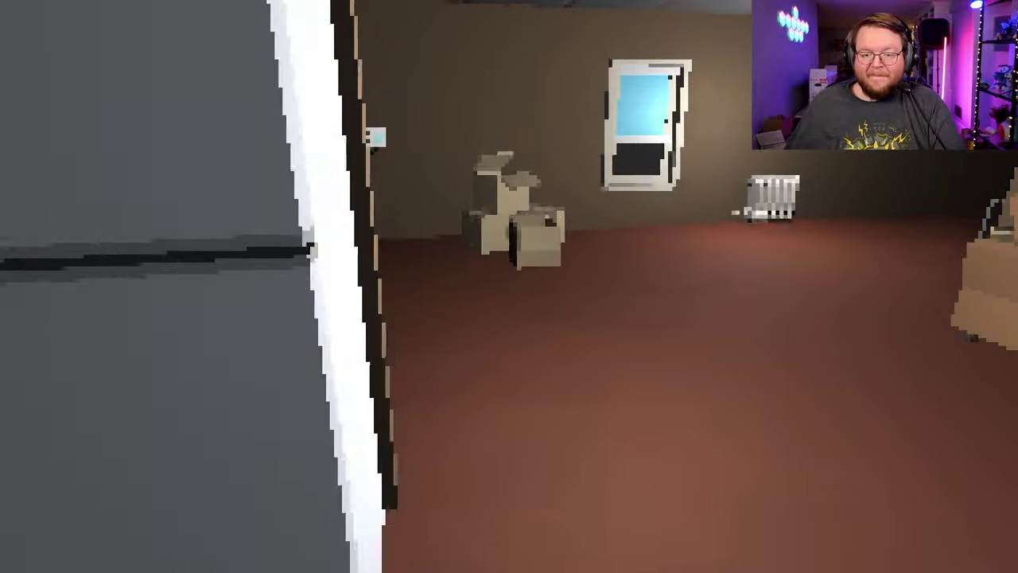
Walk past the window and boxes, down the hallway, then toward the couch and TV.
key(w)
key(w)
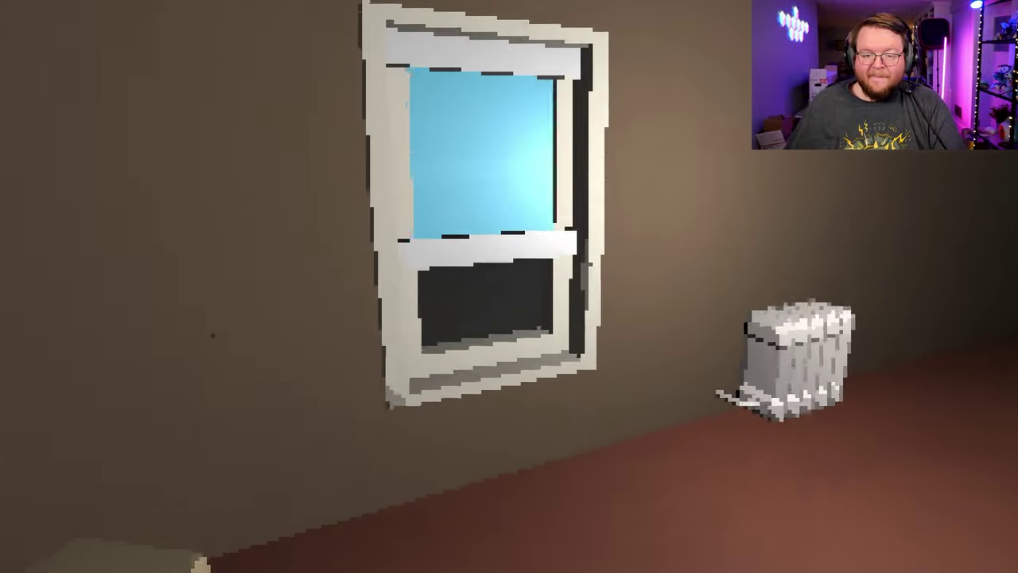
key(w)
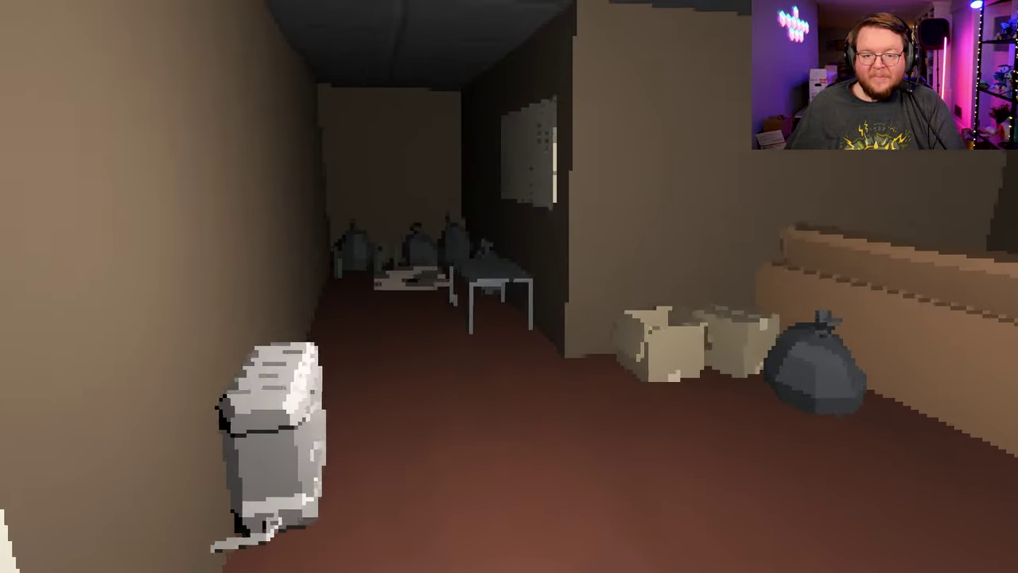
key(w)
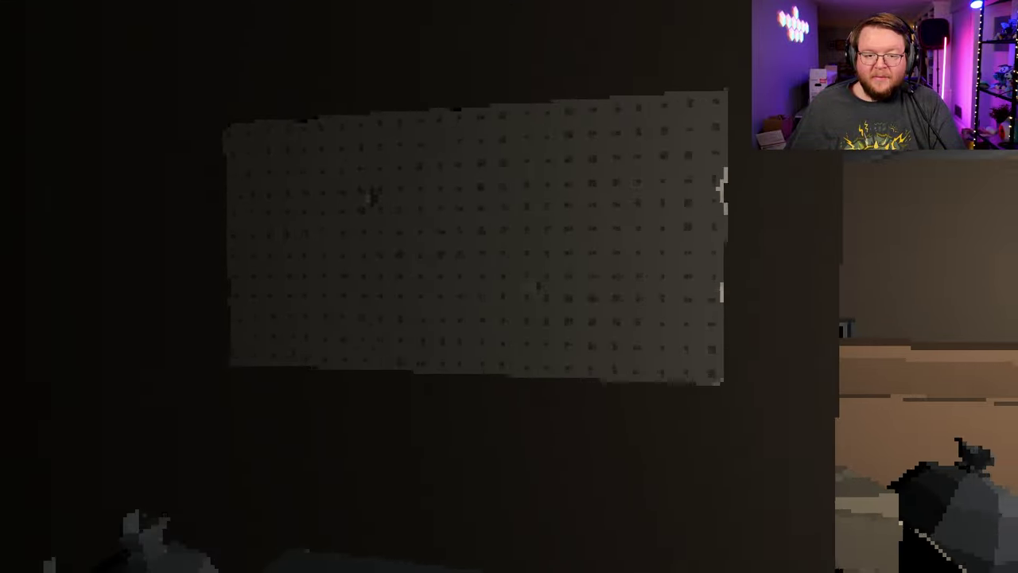
key(w)
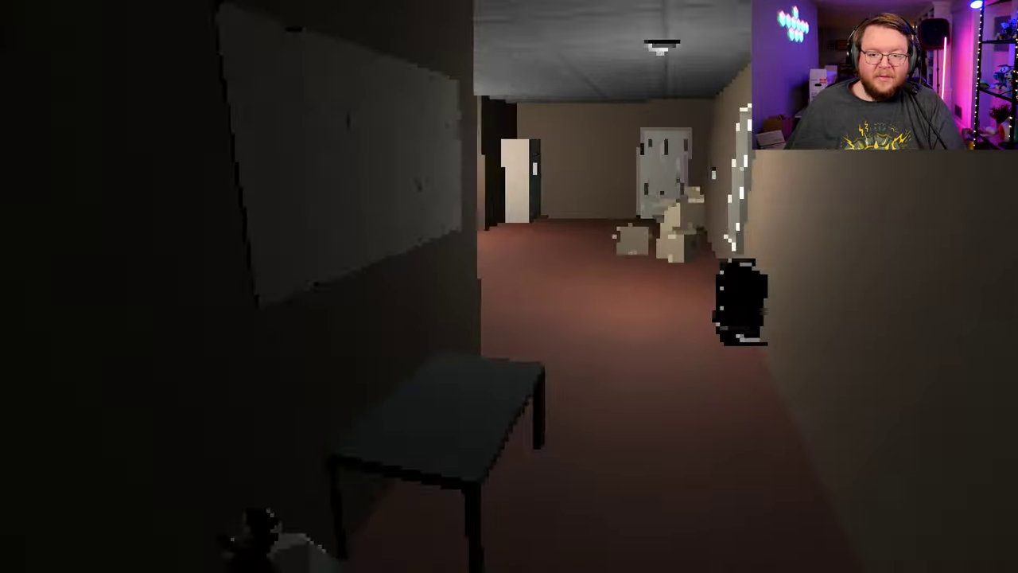
key(w)
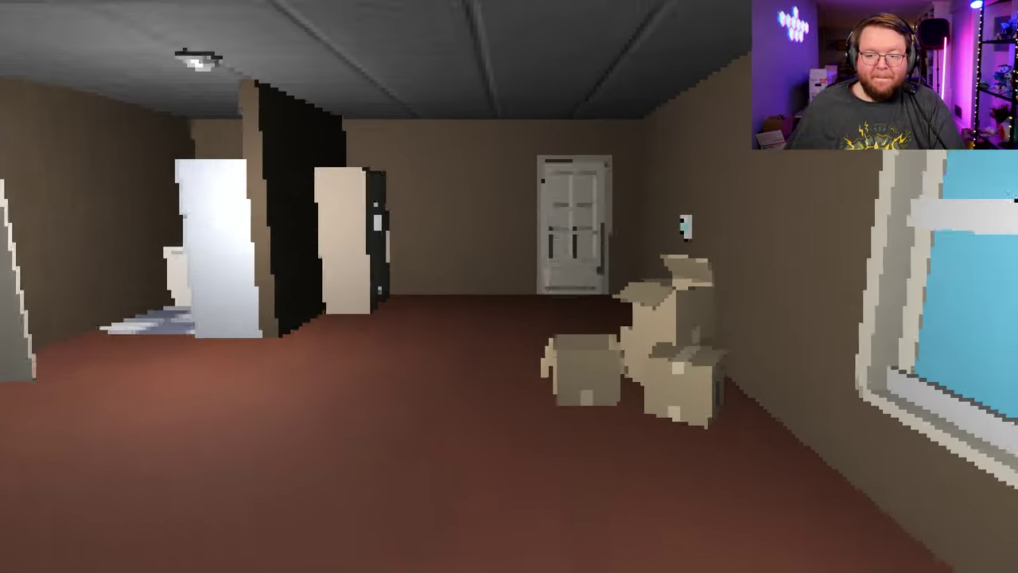
key(w)
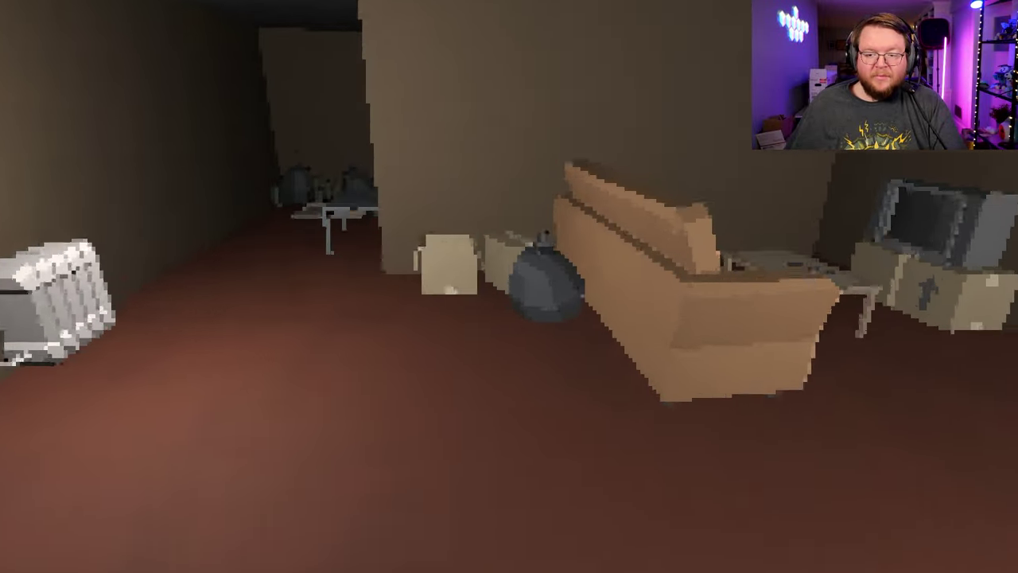
key(w)
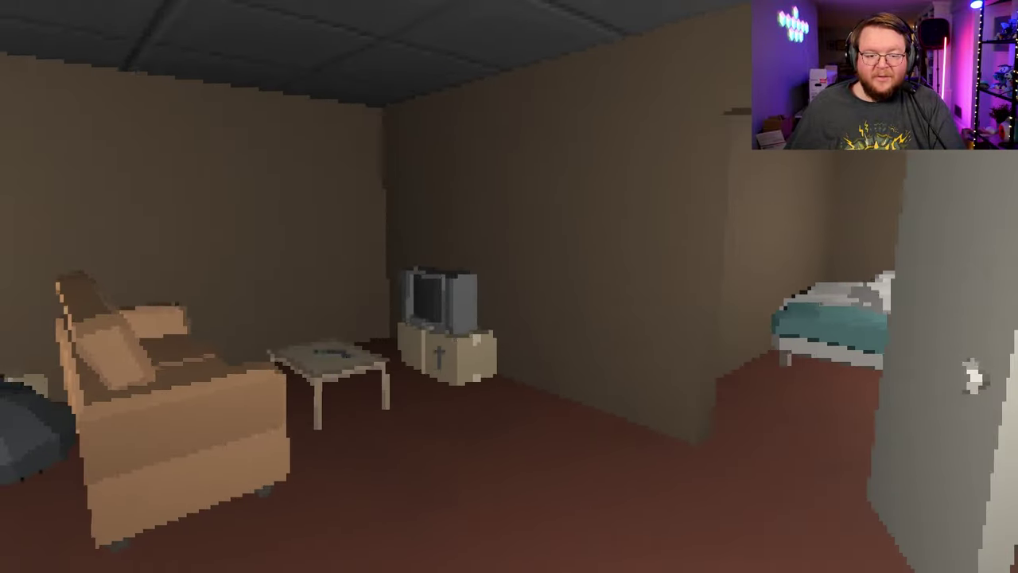
Walk through the open bedroom door to the bed and get in.
key(w)
key(w)
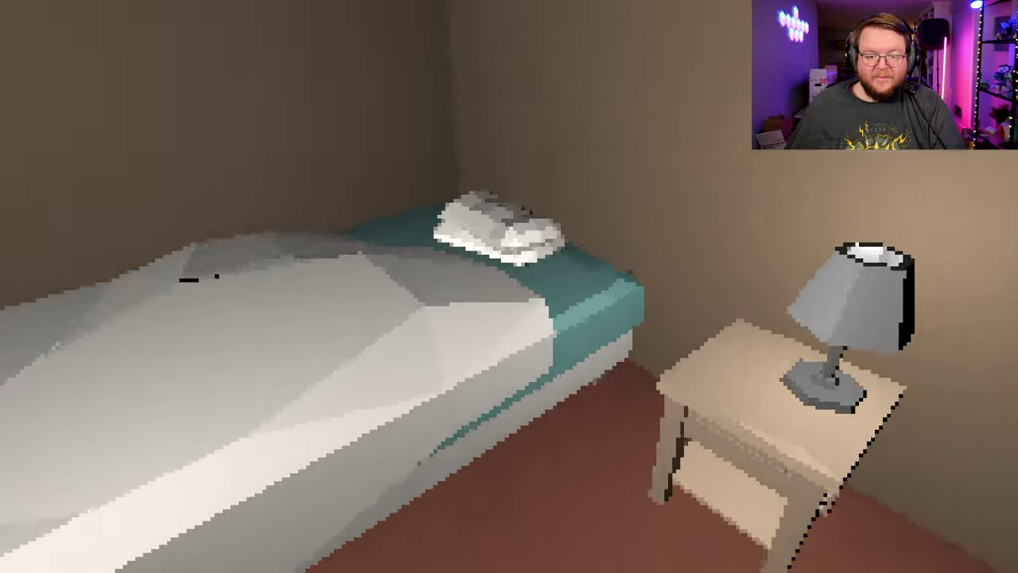
key(w)
key(e)
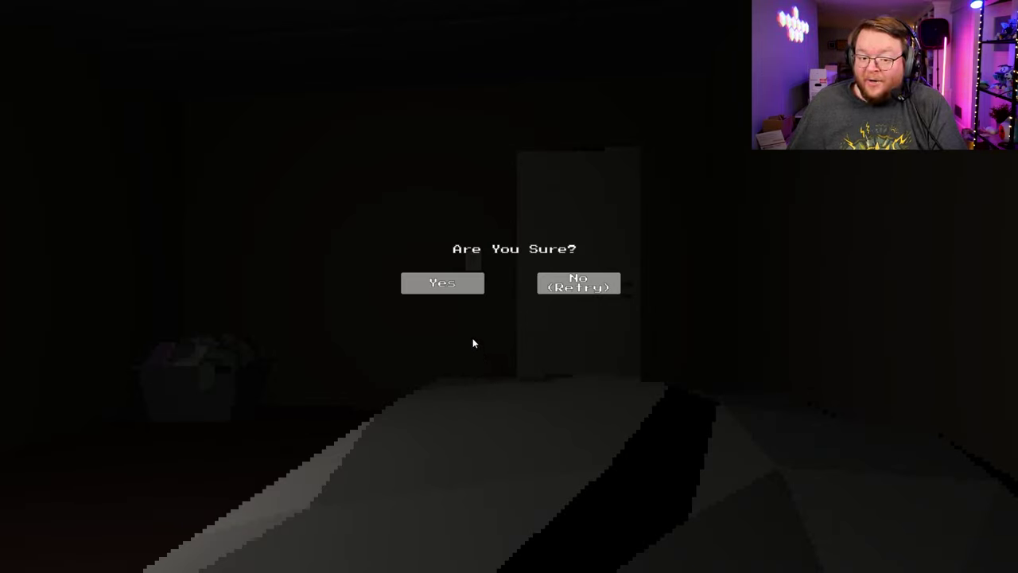
Confirm going to sleep with Yes, then open the door onto the dark room.
click(451, 289)
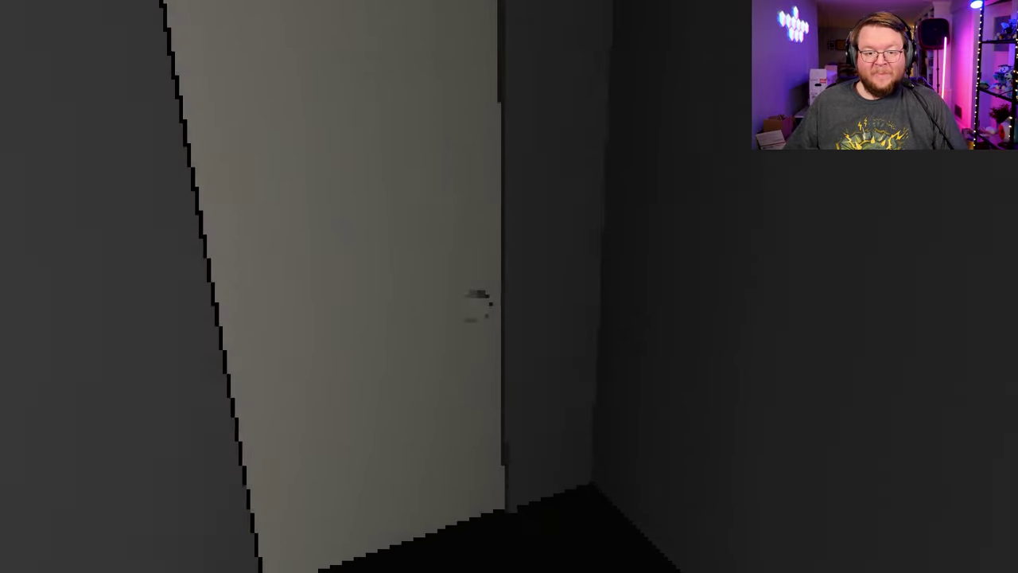
key(e)
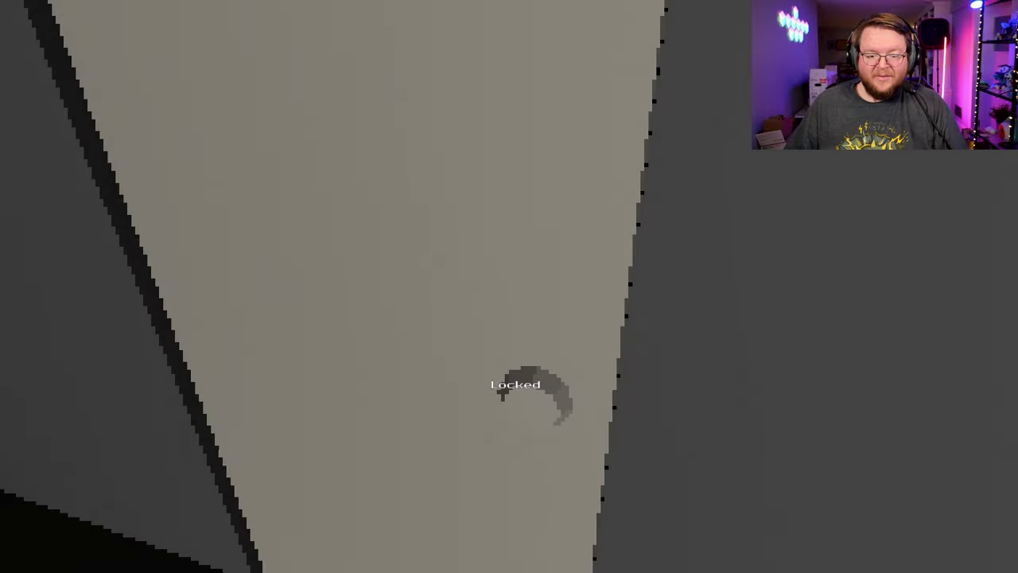
Try the grey door, which turns out to be locked.
key(e)
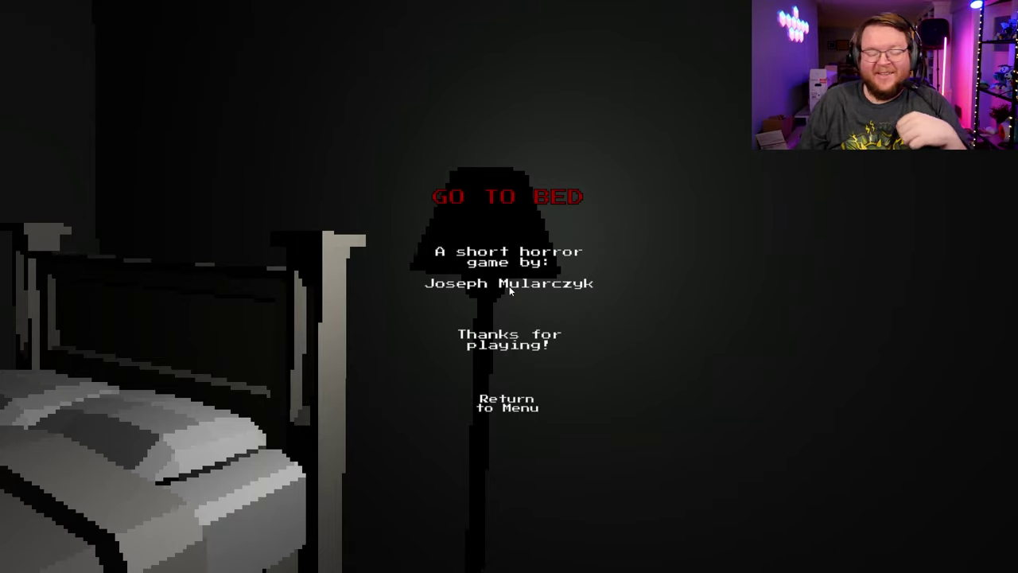
Leave the credits screen for the title menu showing Play, Credits and Quit.
click(509, 406)
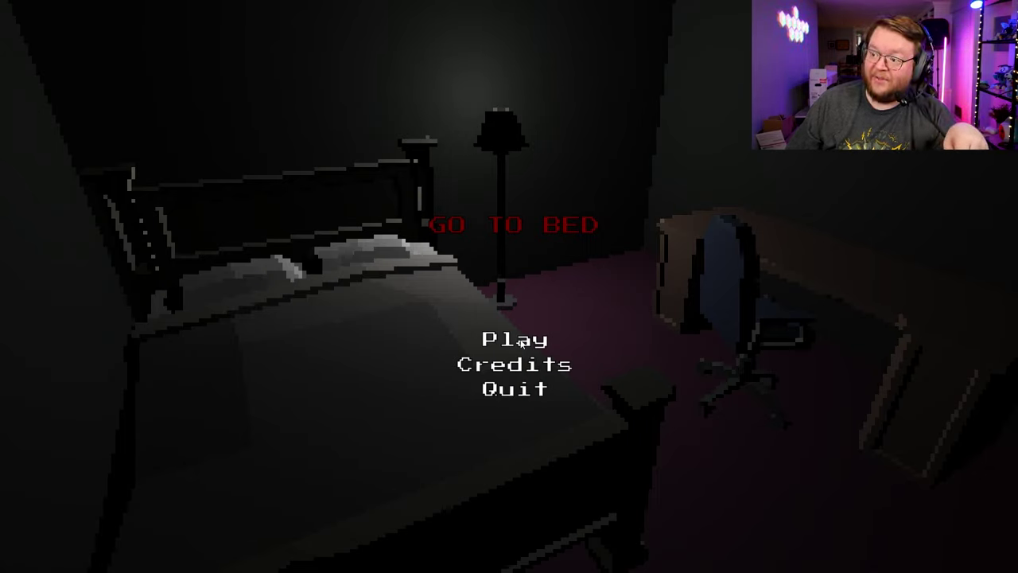
Start a new game and walk out of the bedroom to the home security panel.
click(520, 342)
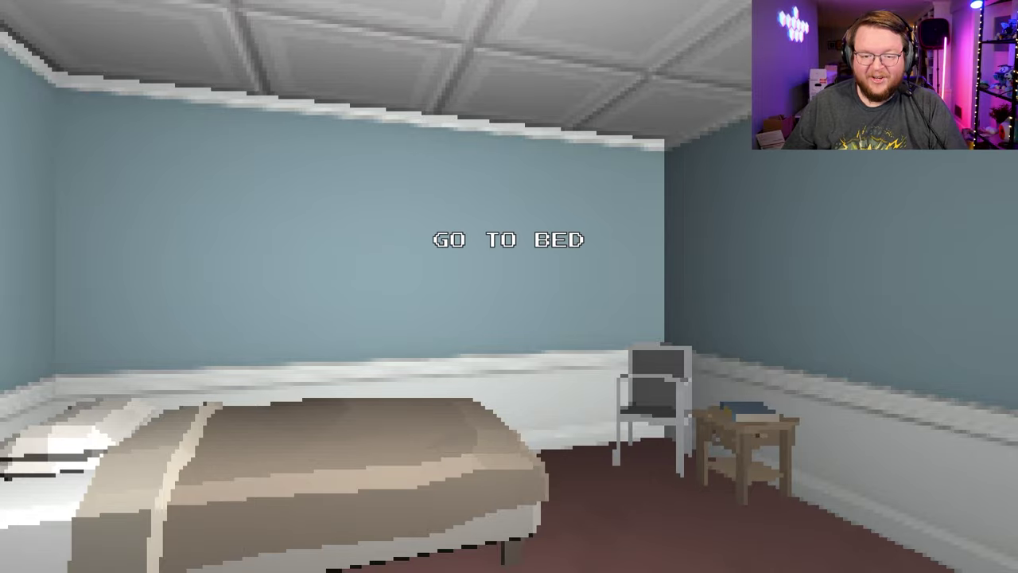
key(w)
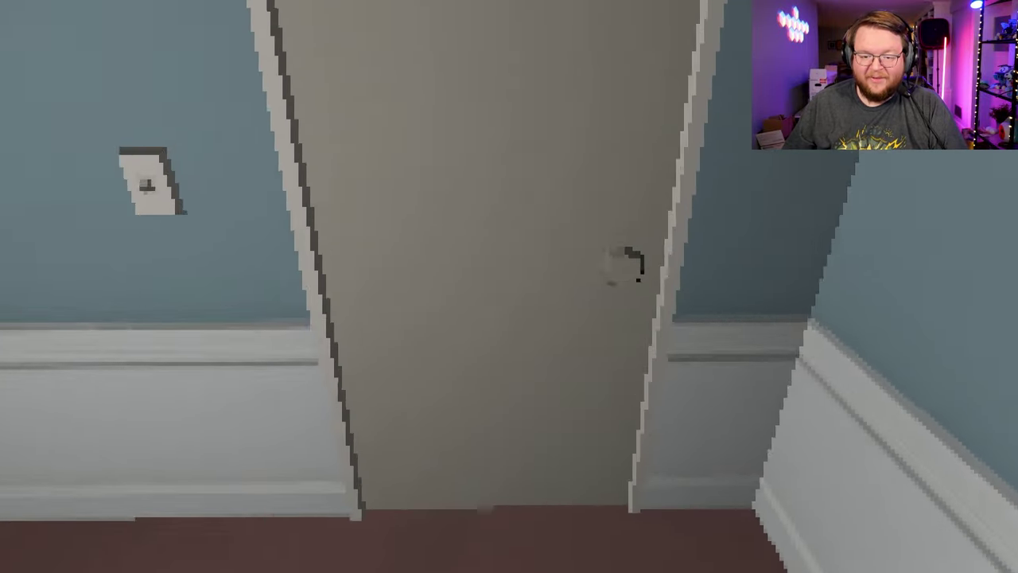
key(e)
key(w)
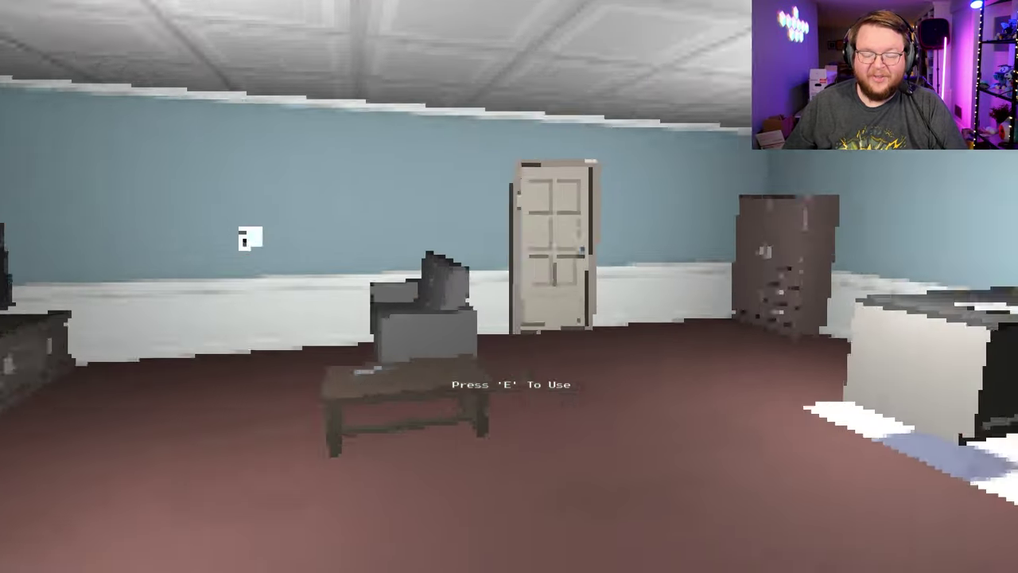
key(w)
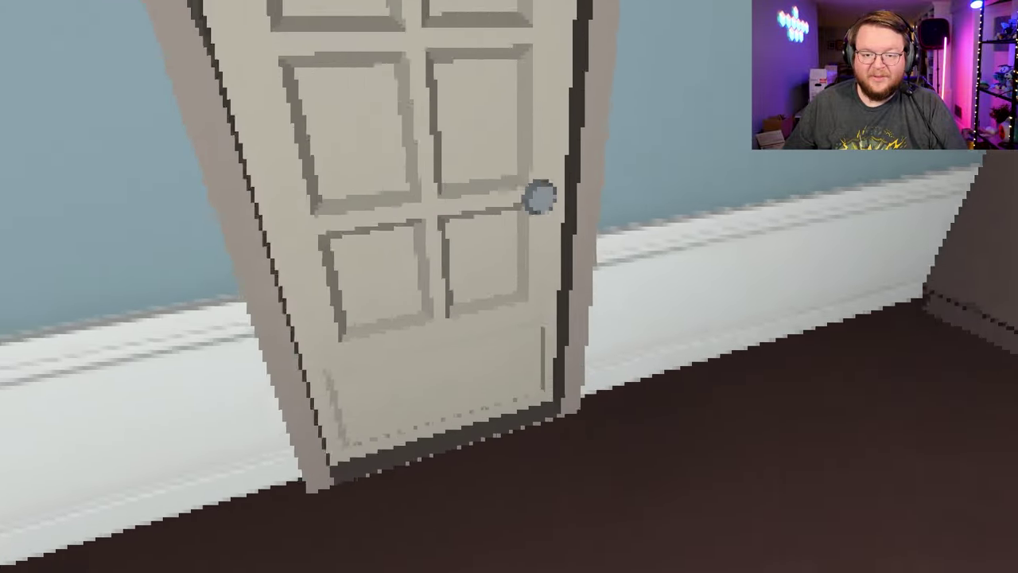
key(w)
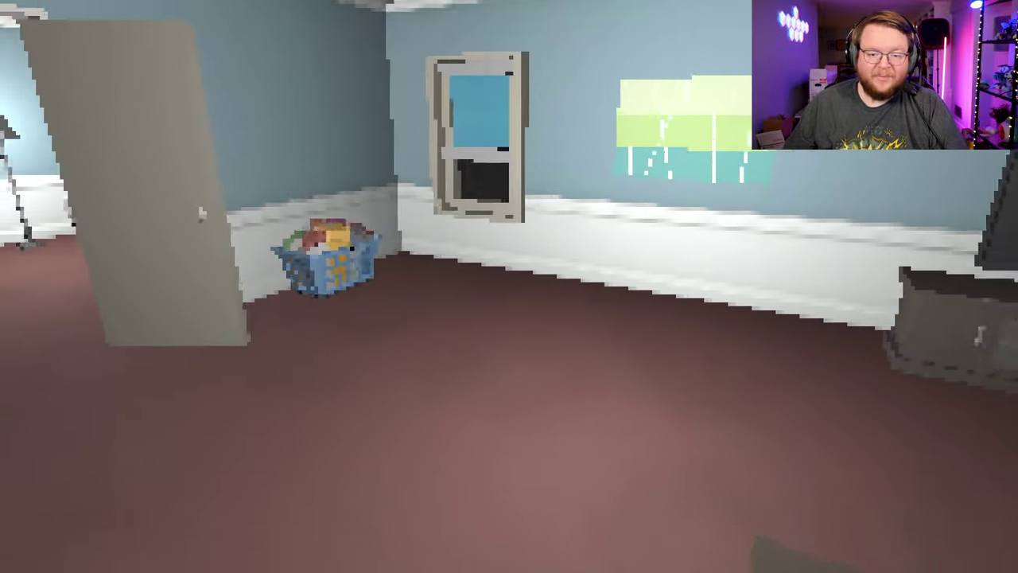
key(w)
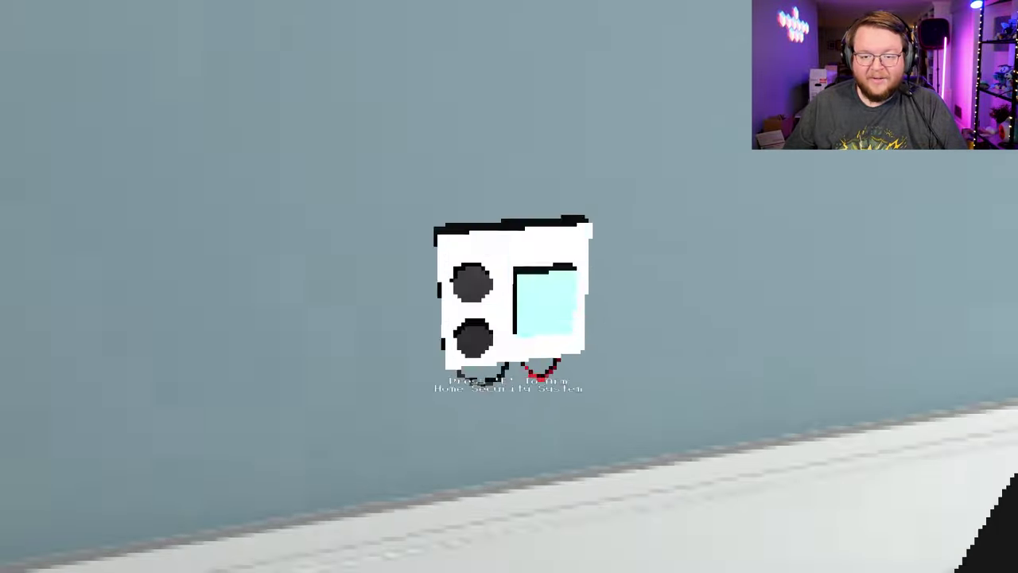
Walk past the window to the kitchen island, back into the bedroom, and get into bed.
key(w)
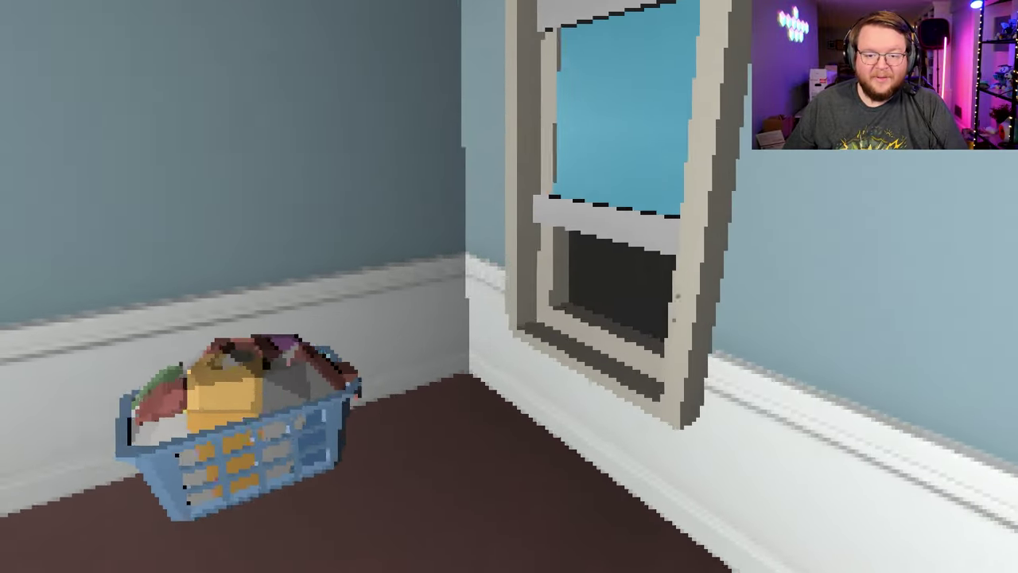
key(w)
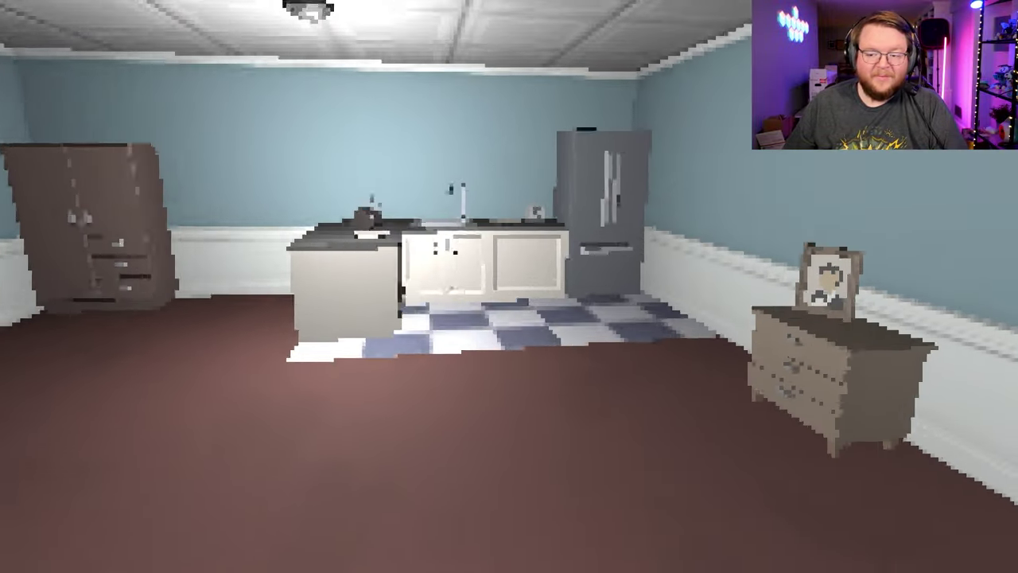
key(w)
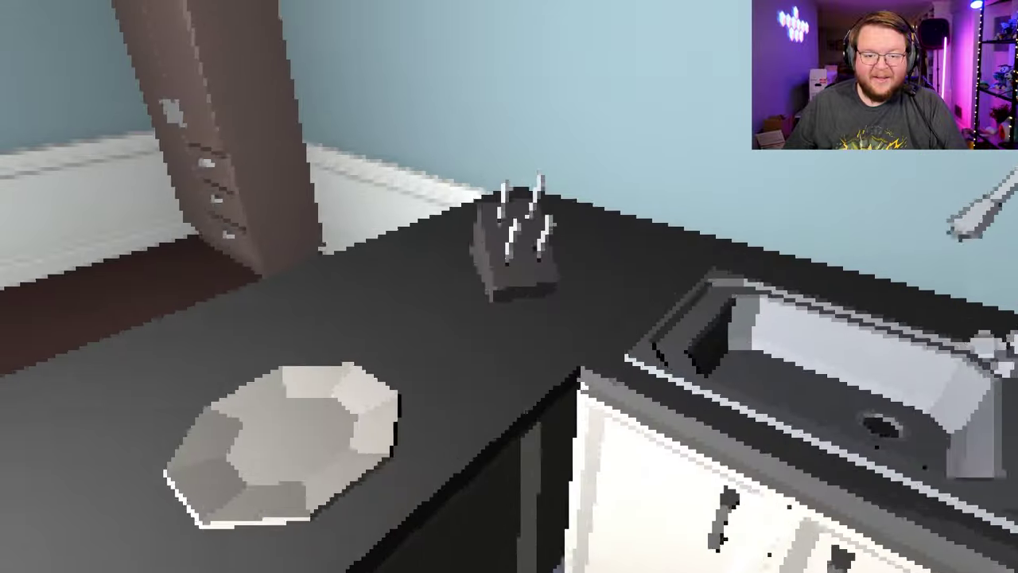
key(w)
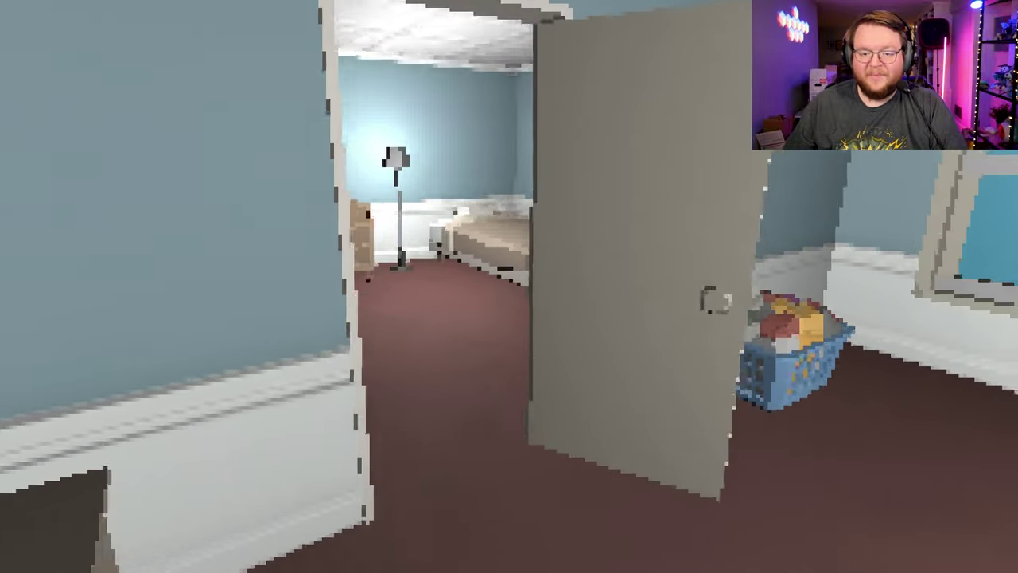
key(w)
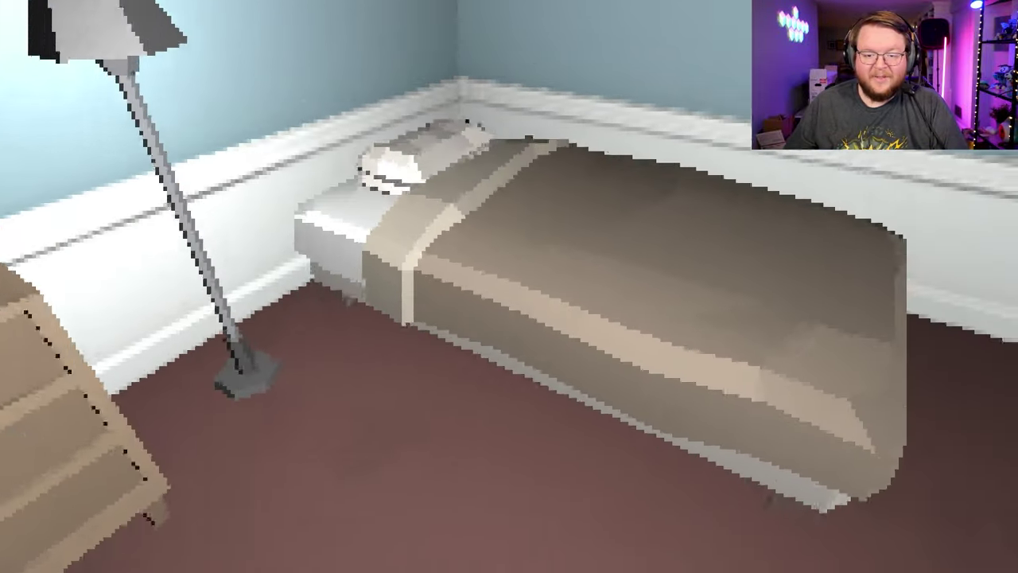
key(e)
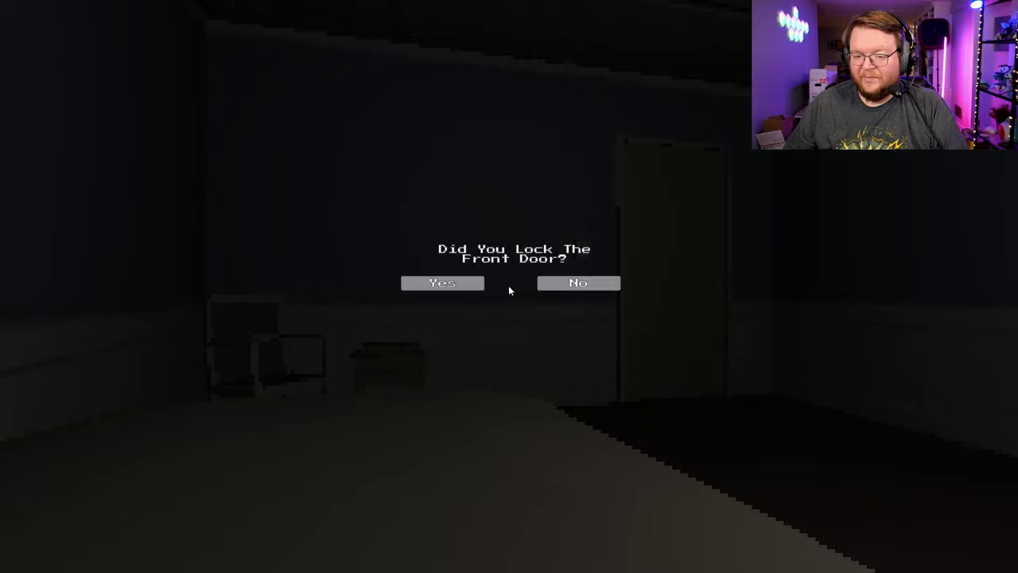
Answer Yes to front door locked, window closed, security system armed and knives hidden.
click(465, 284)
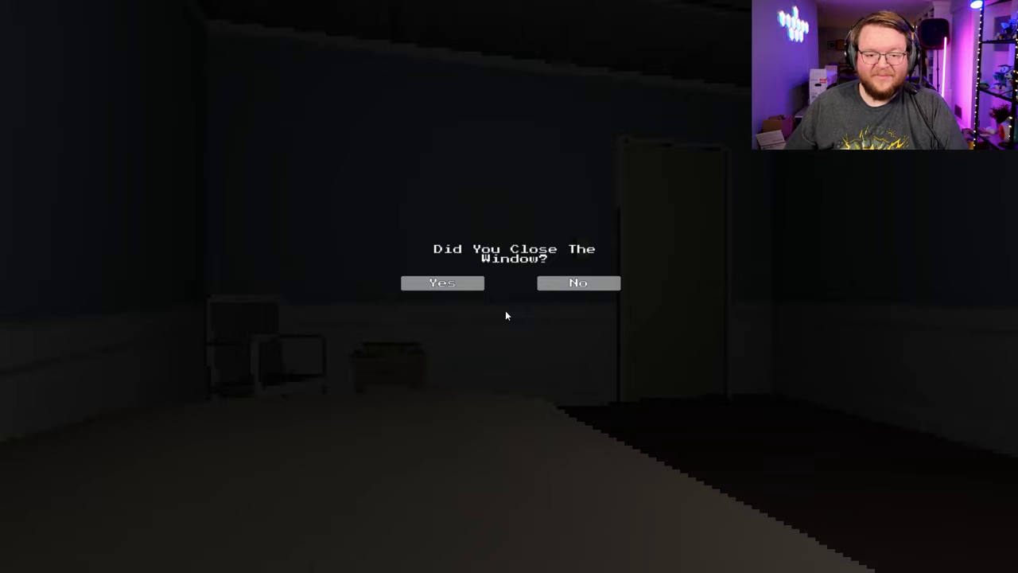
click(453, 283)
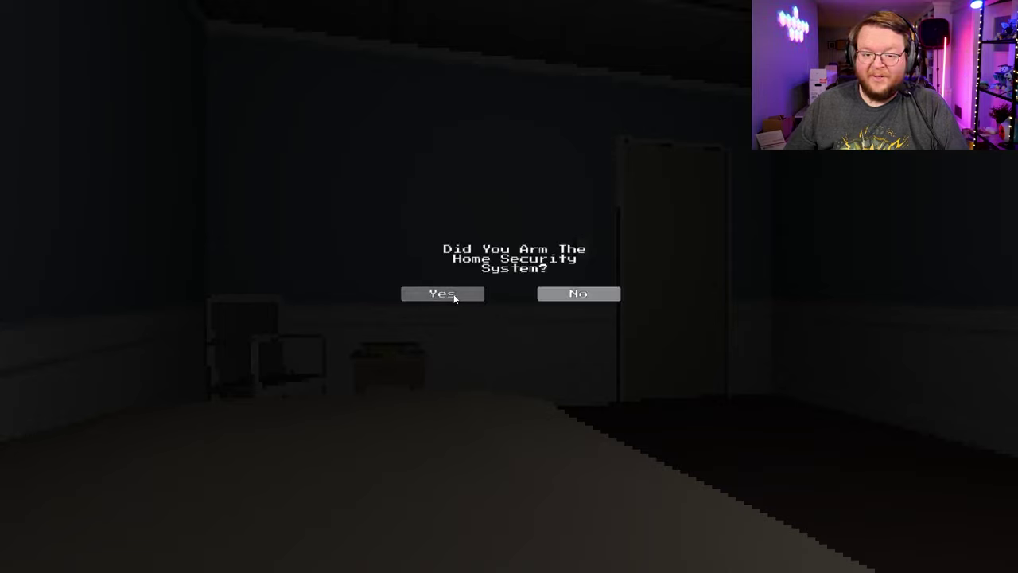
click(454, 294)
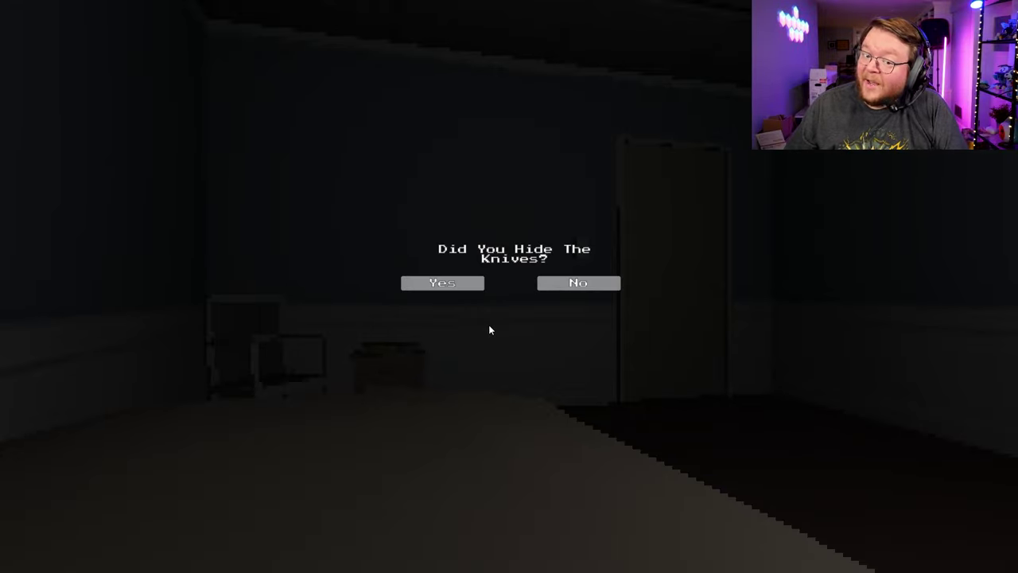
click(461, 285)
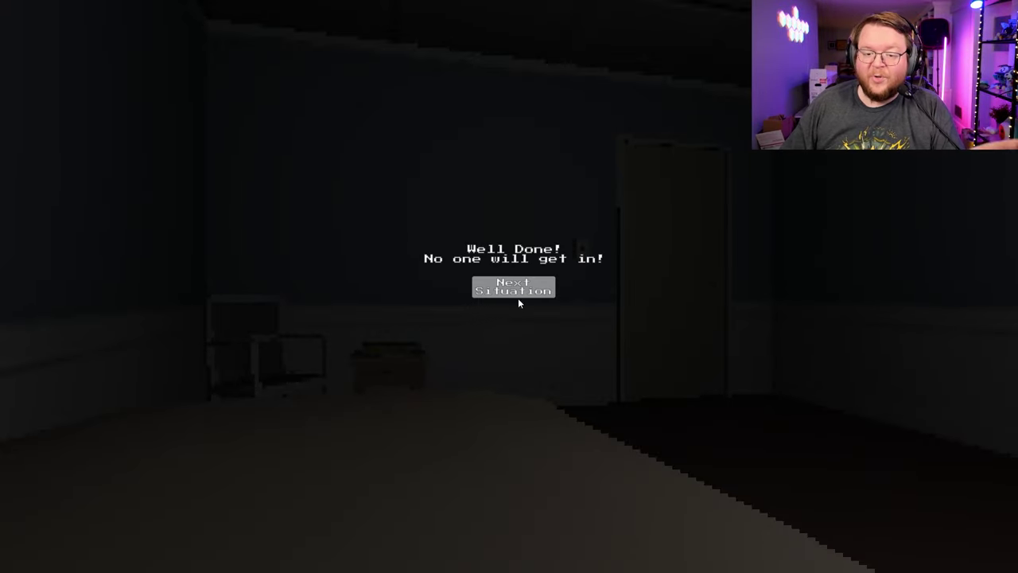
Begin Subject B's situation and walk through the living room past the kitchen and couch.
click(523, 293)
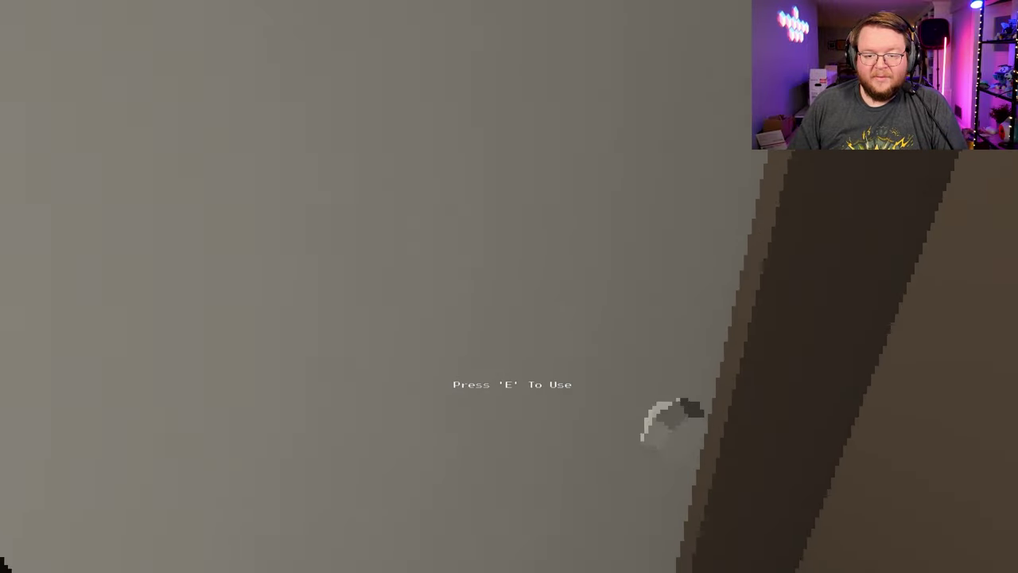
key(e)
key(w)
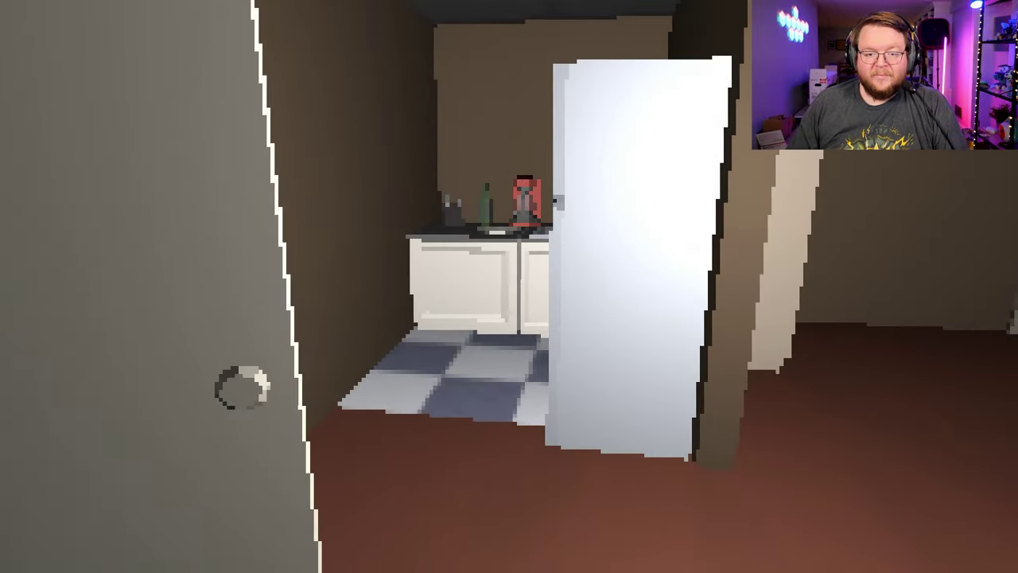
key(w)
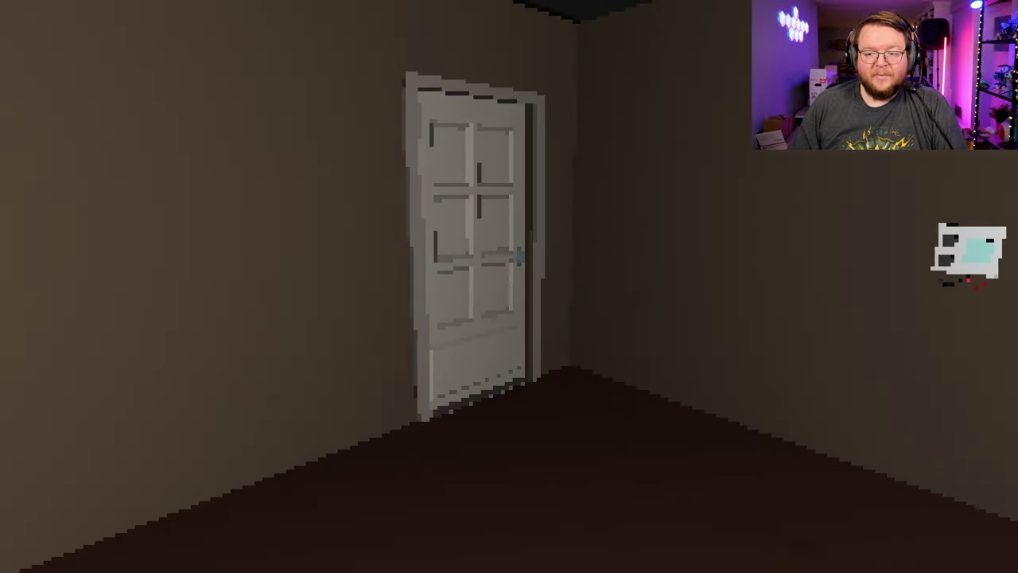
key(w)
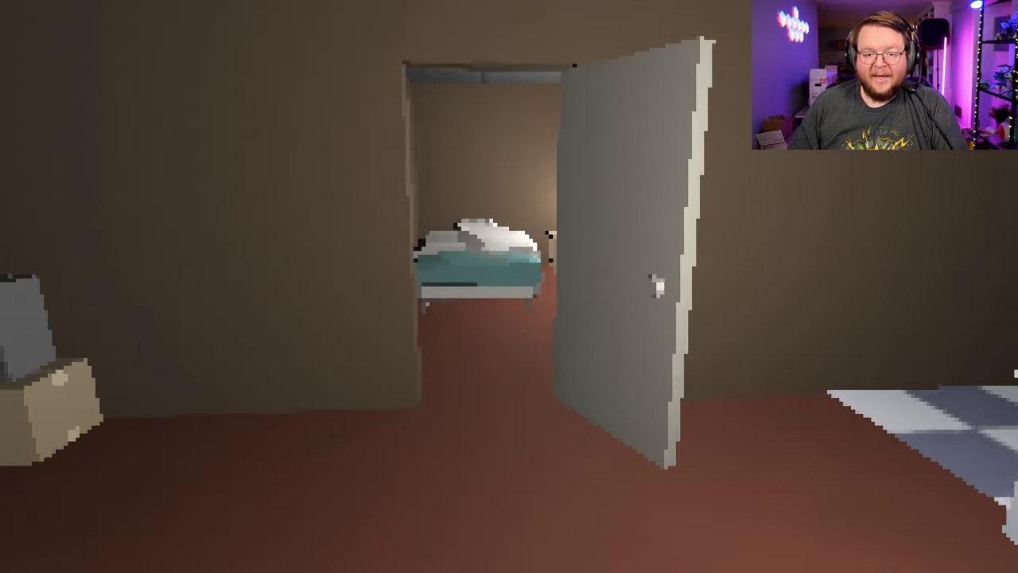
Get into the bedroom's bed and answer Yes to 'Is The House Secure?' and 'Are You Sure?'.
key(w)
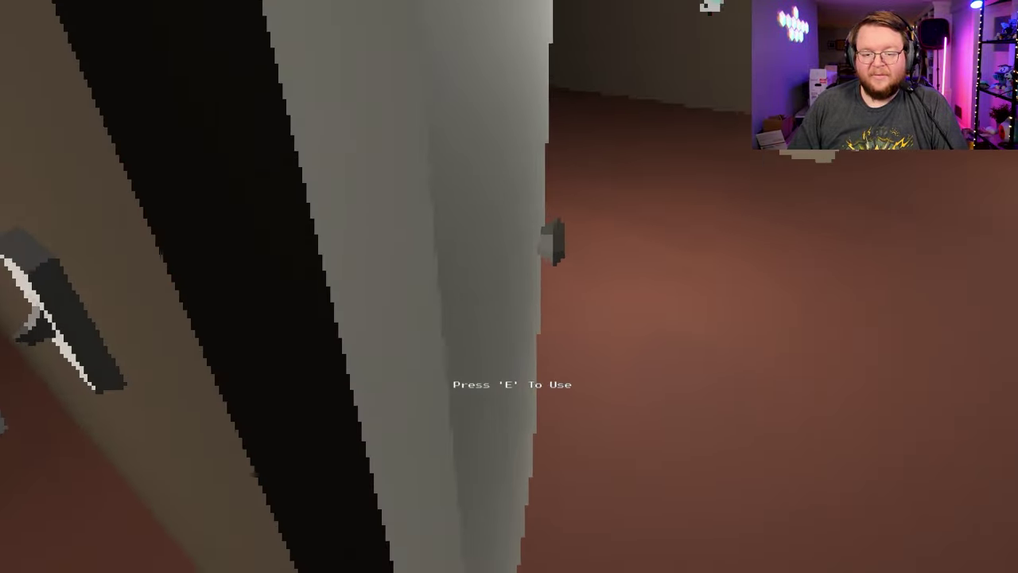
key(w)
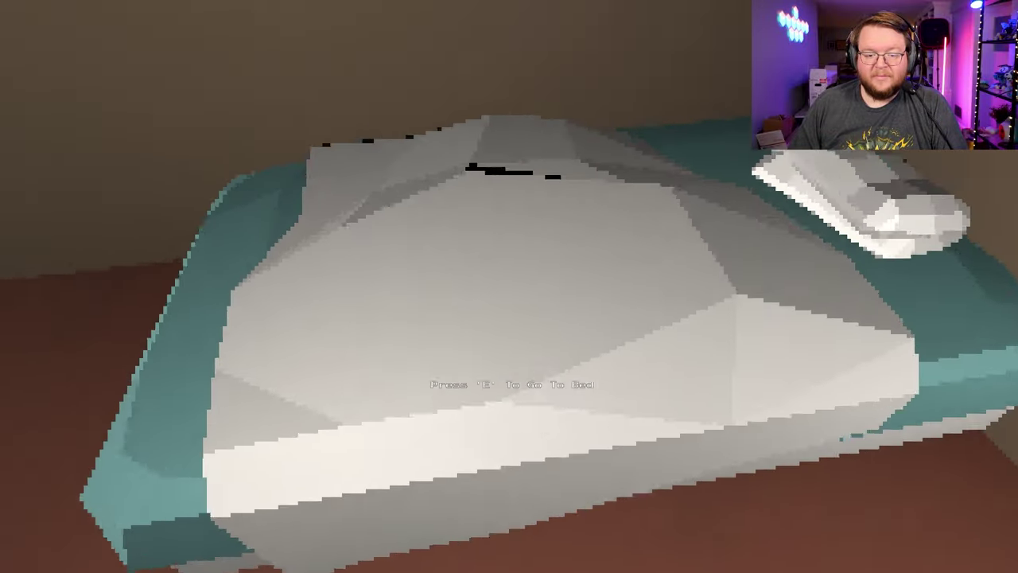
key(e)
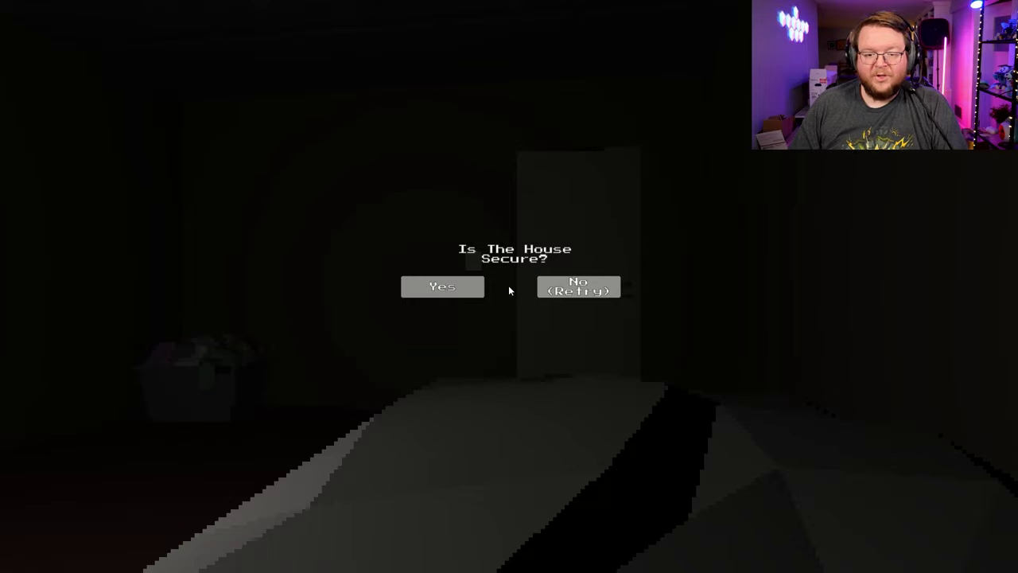
click(477, 287)
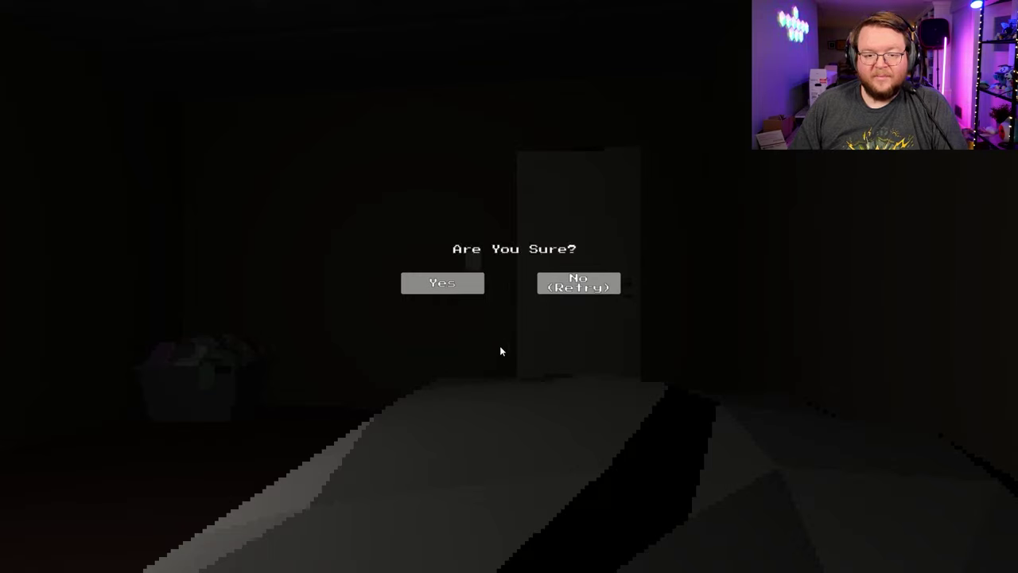
click(459, 294)
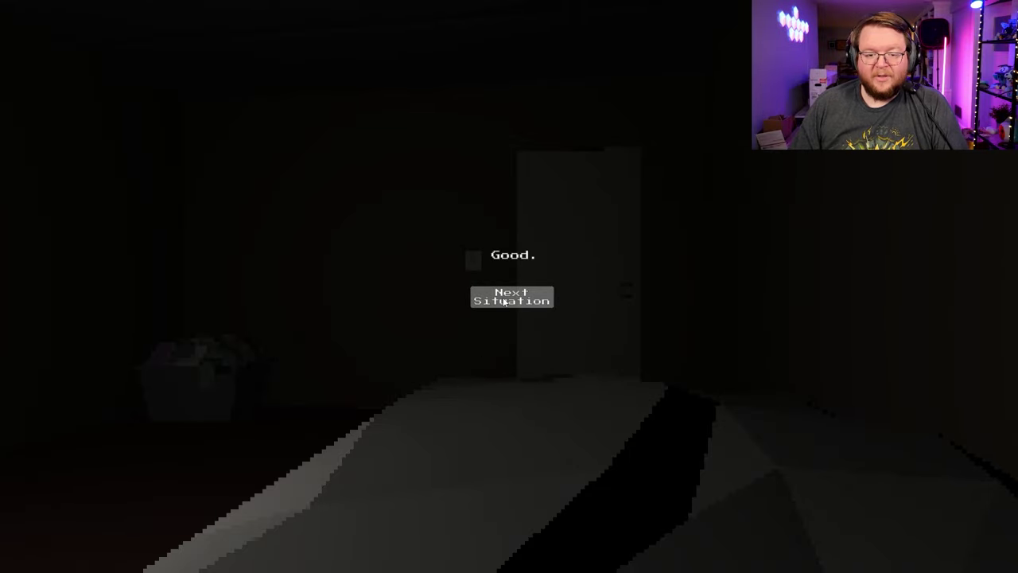
Begin Situation 3 and leave the mattress room through the door into the dark corridor.
click(512, 296)
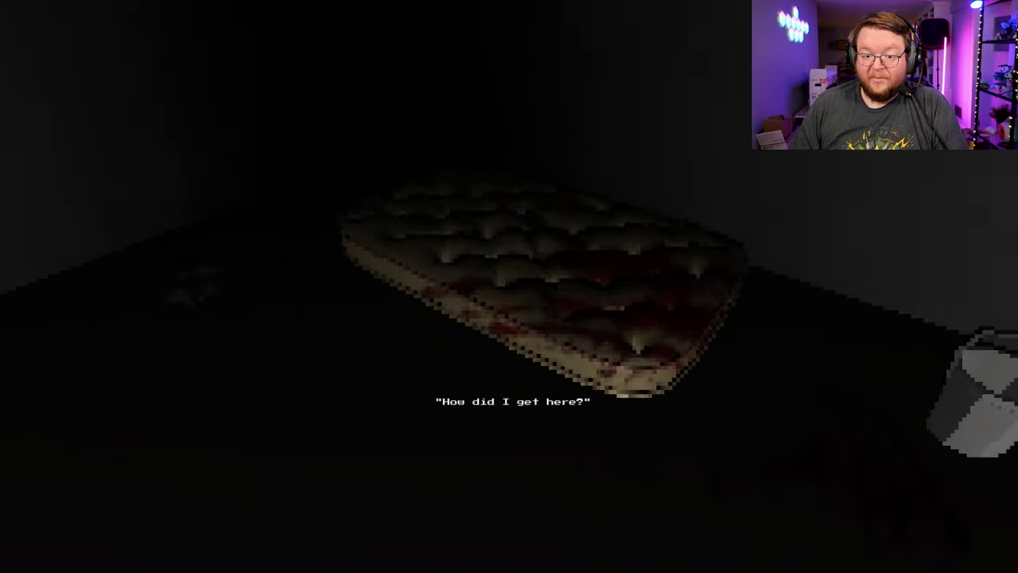
key(w)
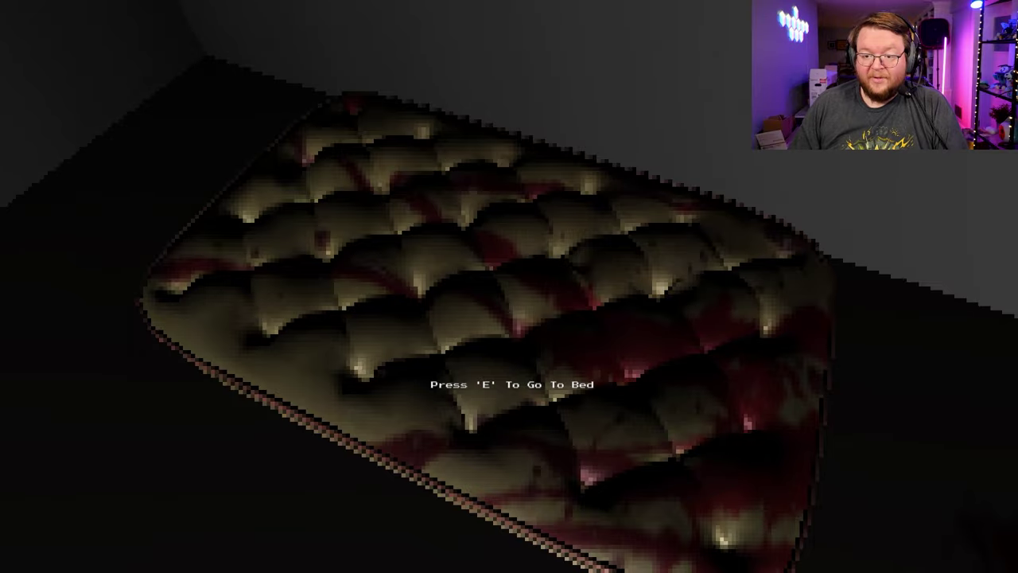
key(s)
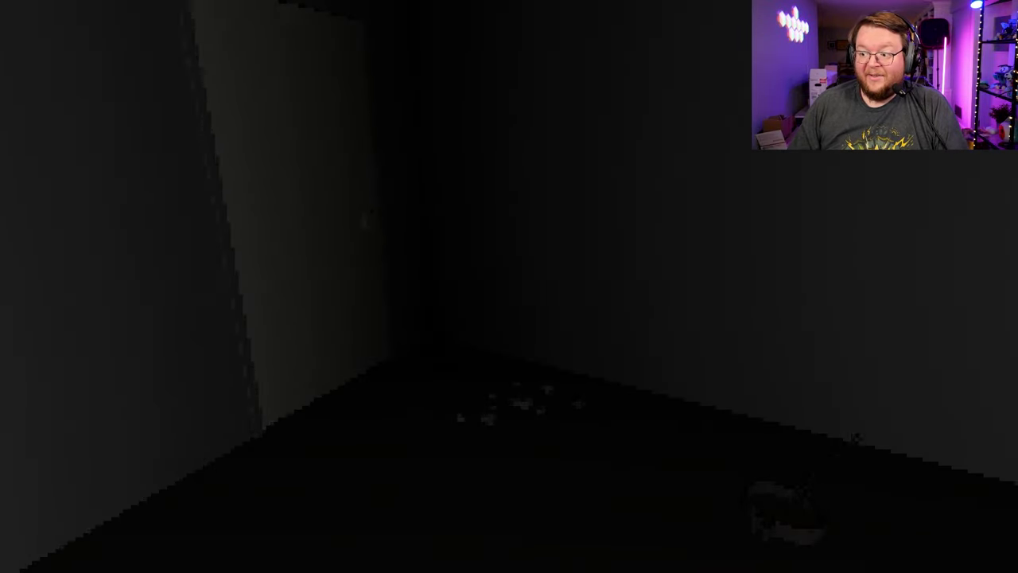
key(w)
key(e)
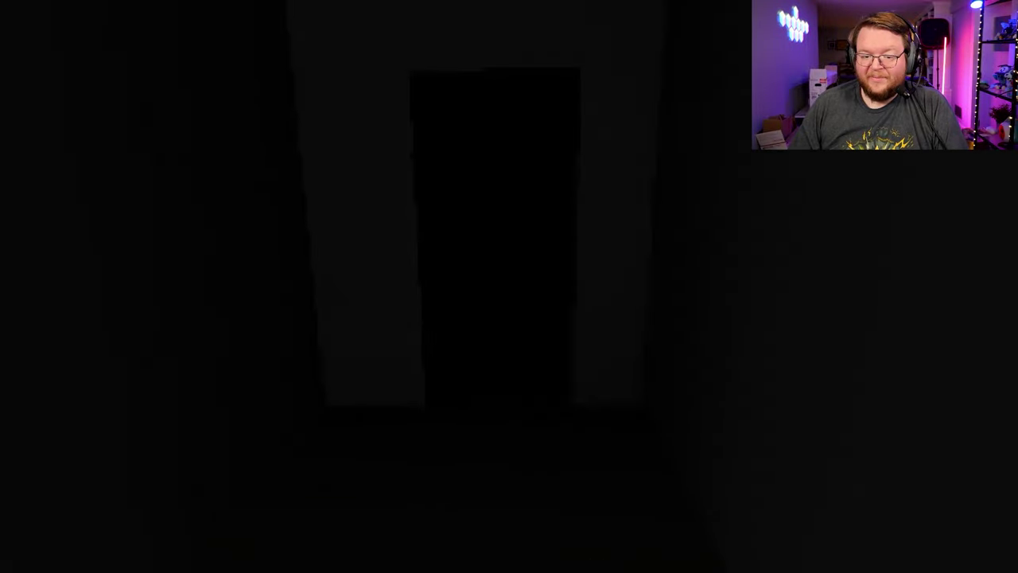
Walk along the corridor to the far door and find it unlocked.
key(w)
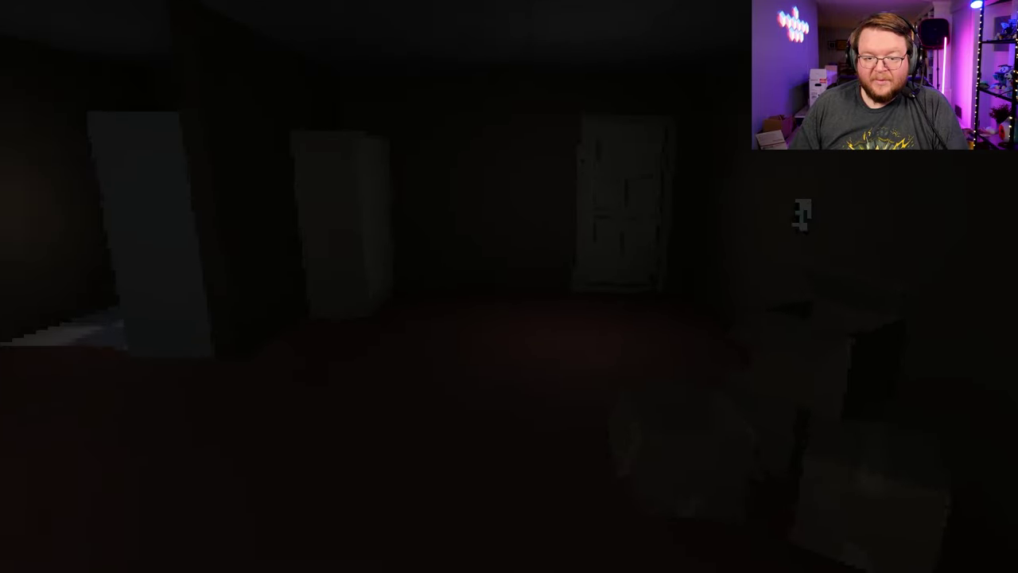
key(w)
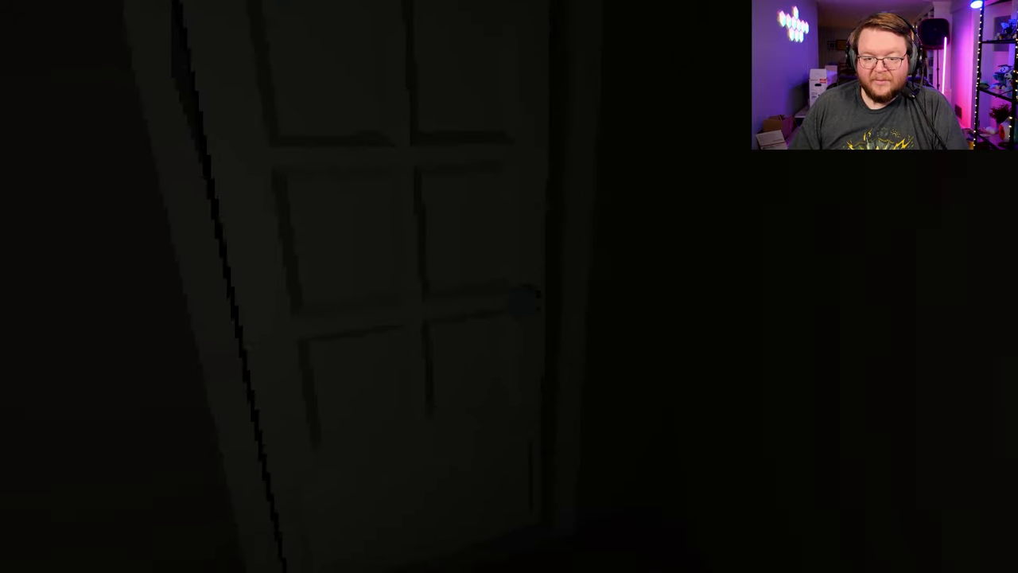
key(e)
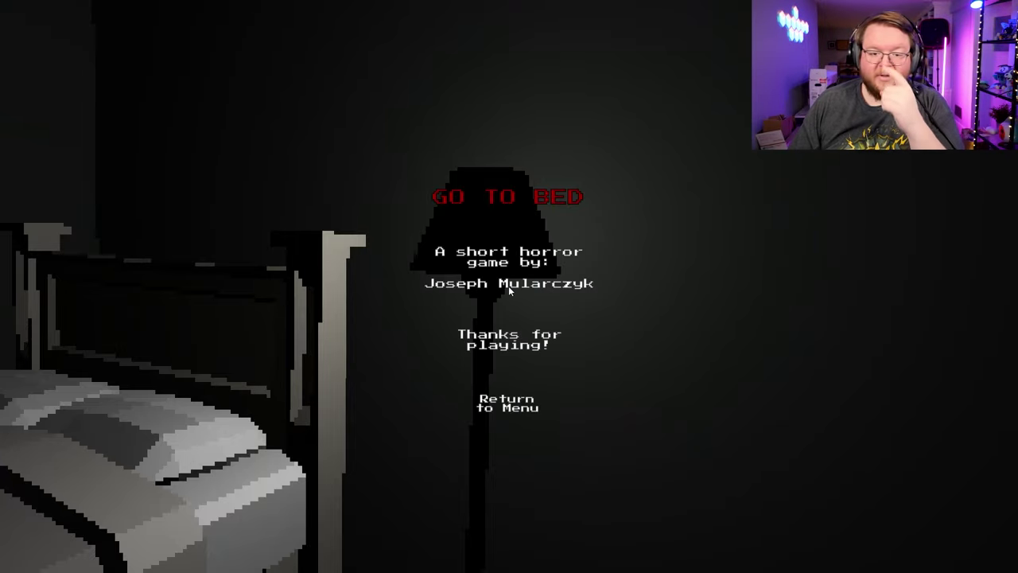
Use Return to Menu on the credits, then choose Play to begin Situation 1 as Subject A.
click(507, 408)
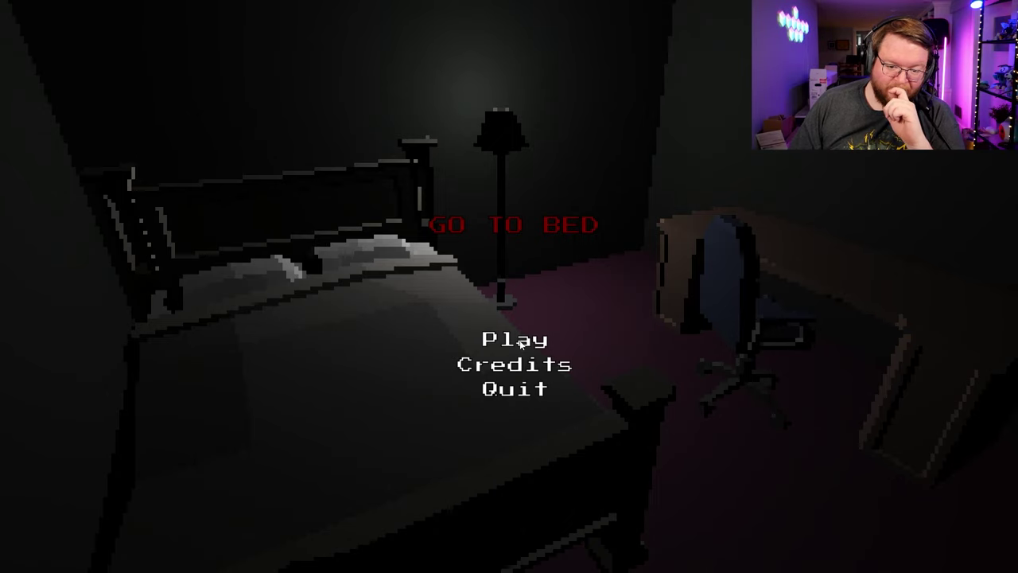
click(512, 342)
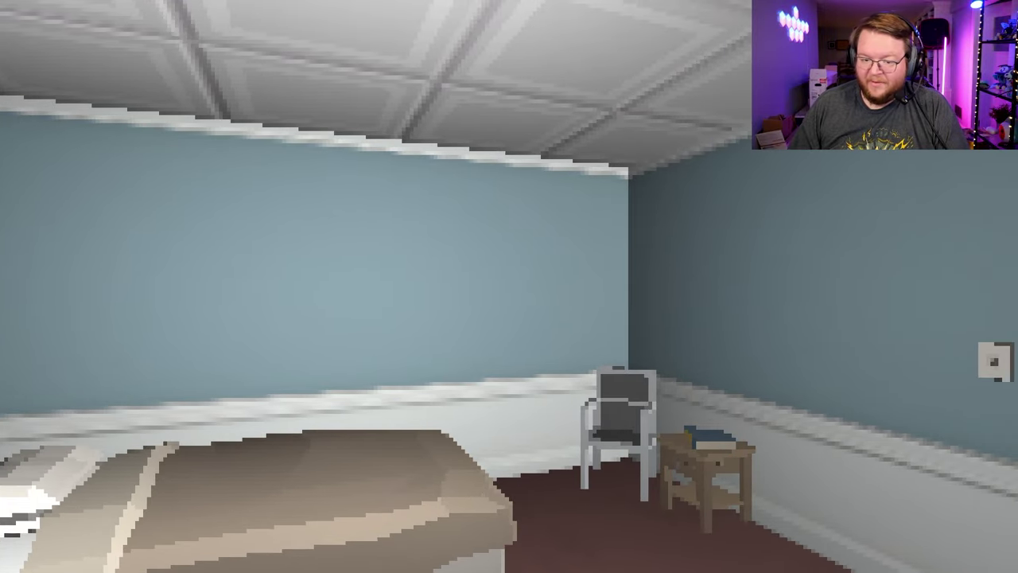
Walk past the security panel and window to the kitchen, hide the knives, and return to the bedroom.
key(w)
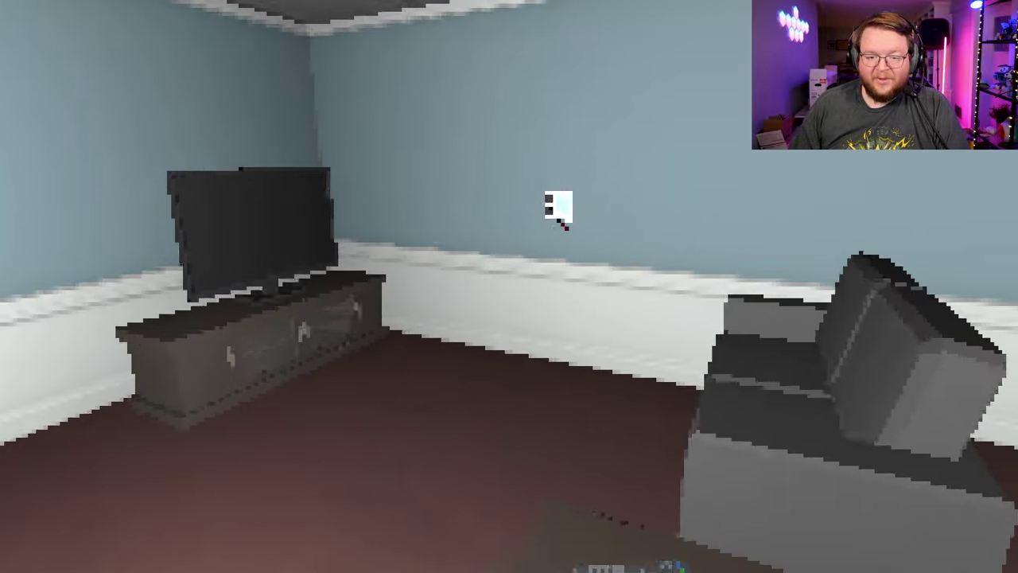
key(w)
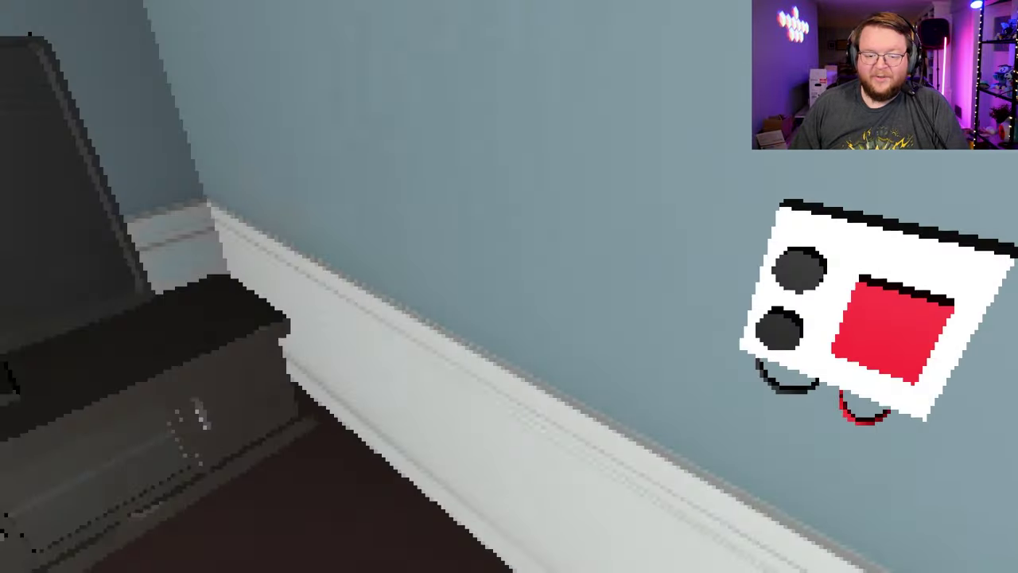
key(w)
key(w)
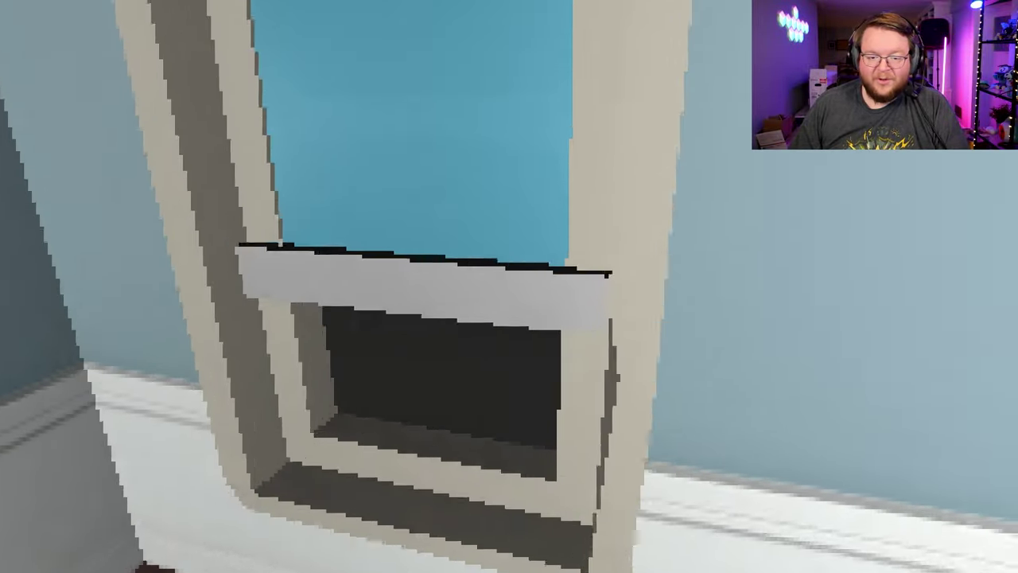
key(w)
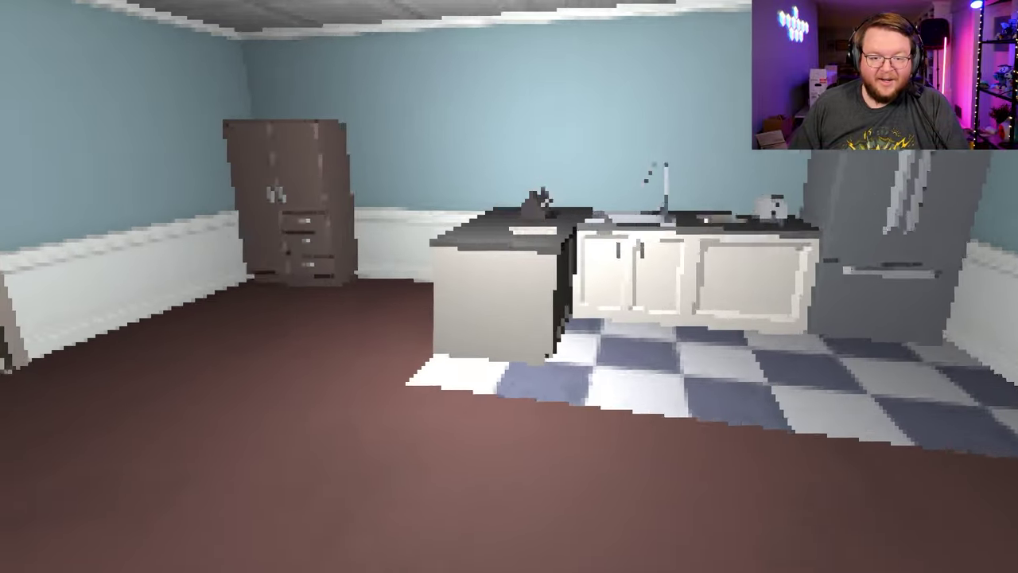
key(w)
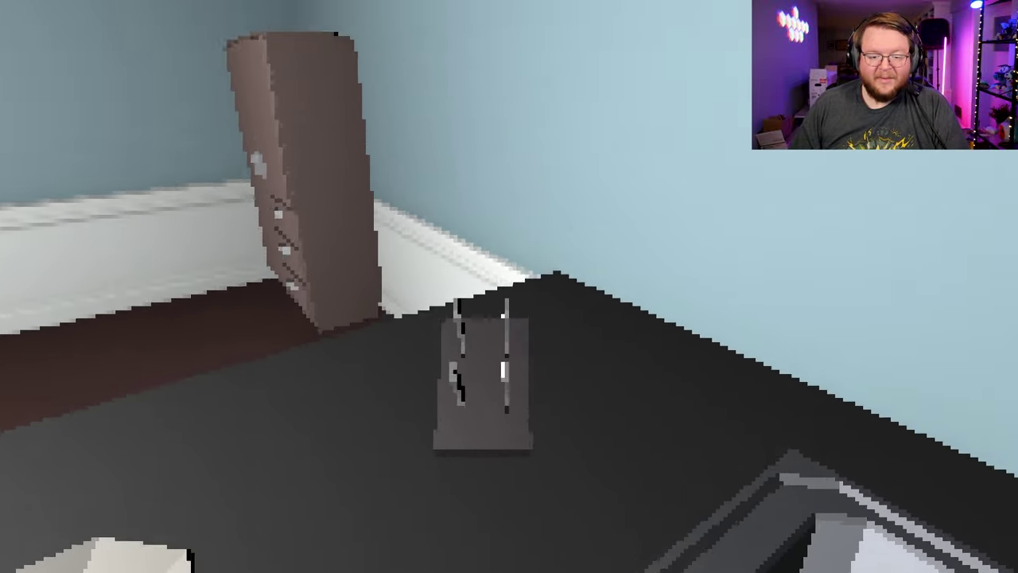
key(e)
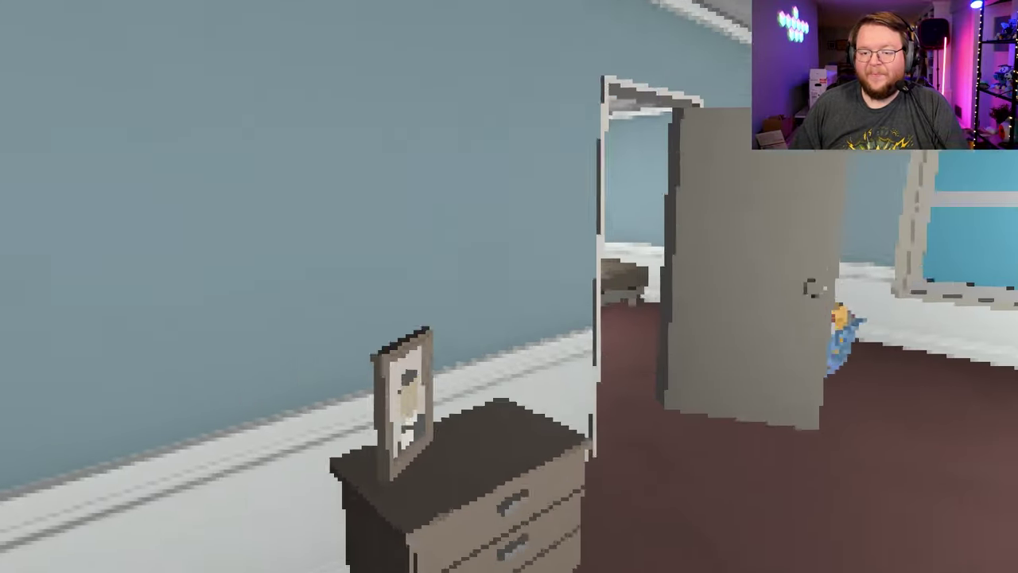
key(w)
key(e)
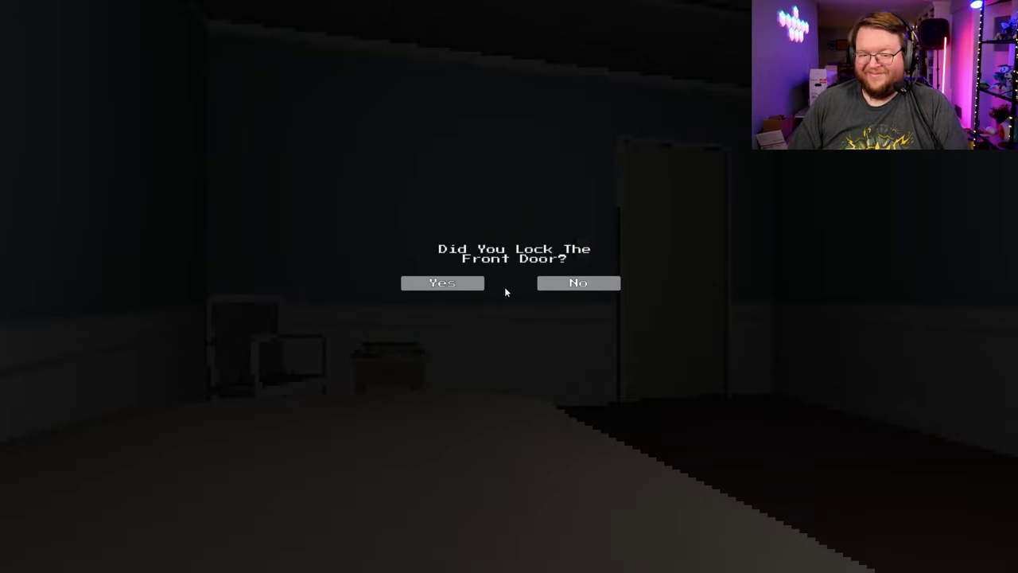
Answer Yes on the front door, window, security system and knives prompts.
click(450, 284)
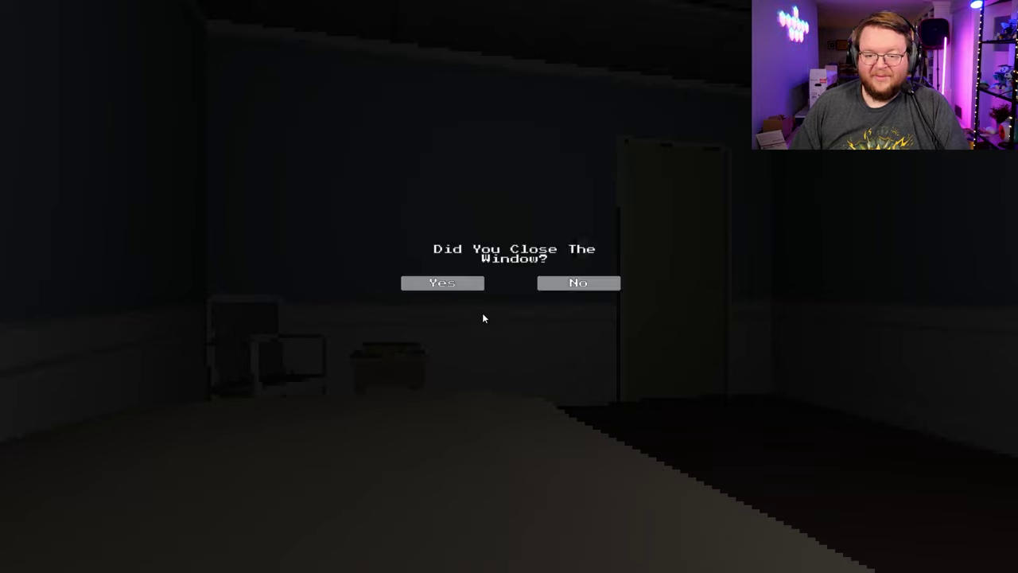
click(450, 285)
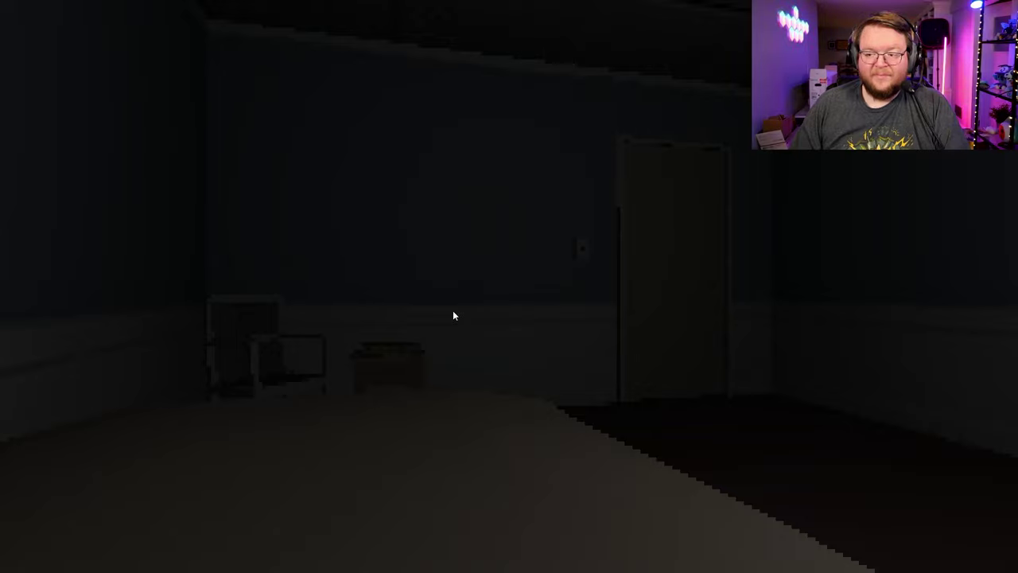
click(453, 295)
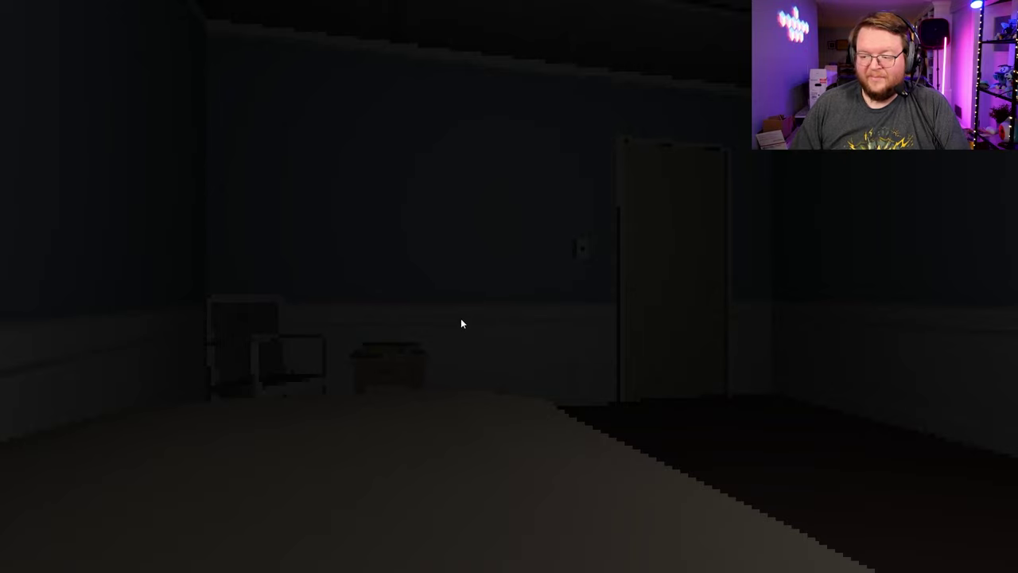
click(451, 288)
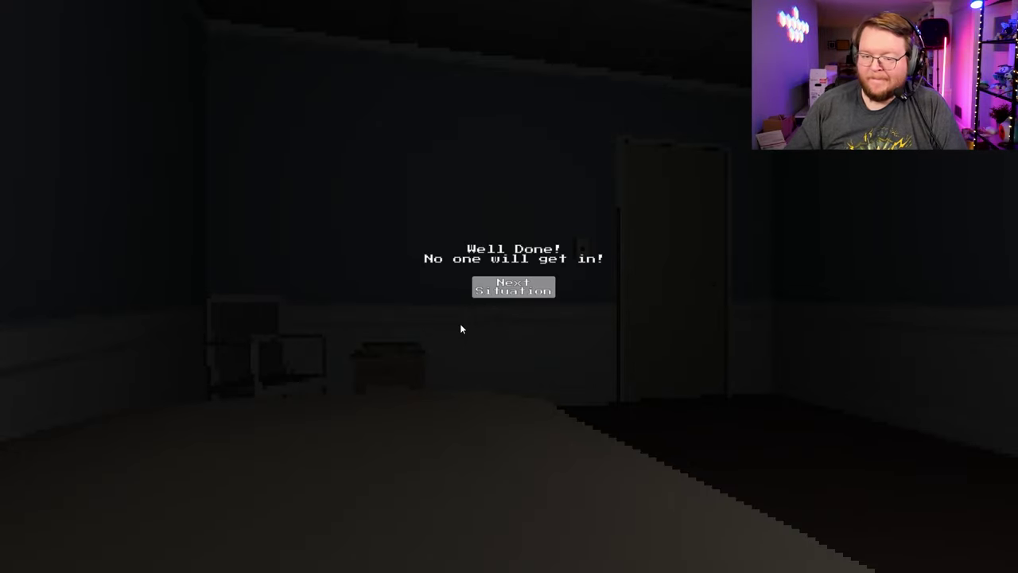
Begin Situation 2, get into bed, and answer Yes to 'Is The House Secure?' and 'Are You Sure?'.
click(513, 288)
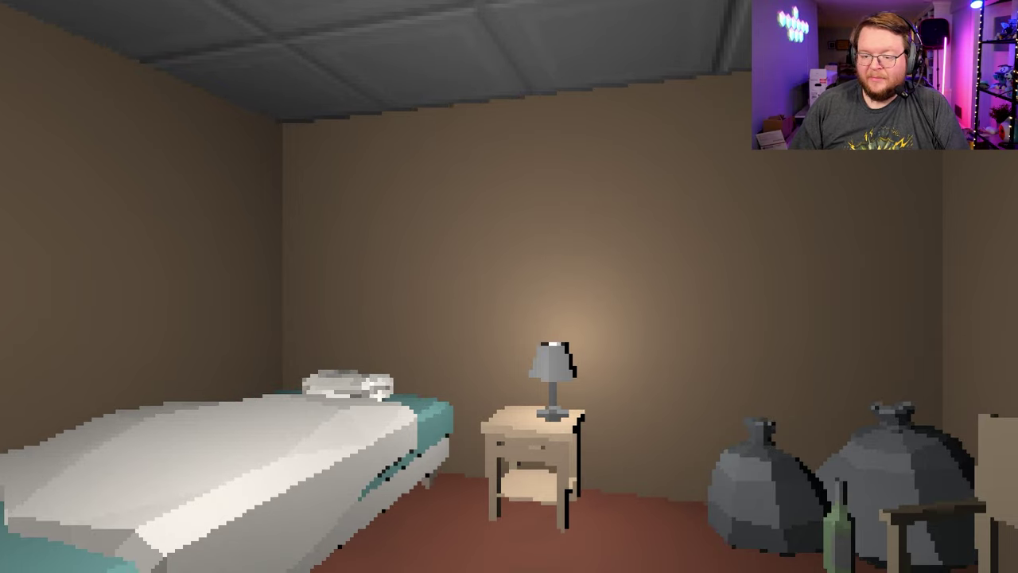
key(w)
key(e)
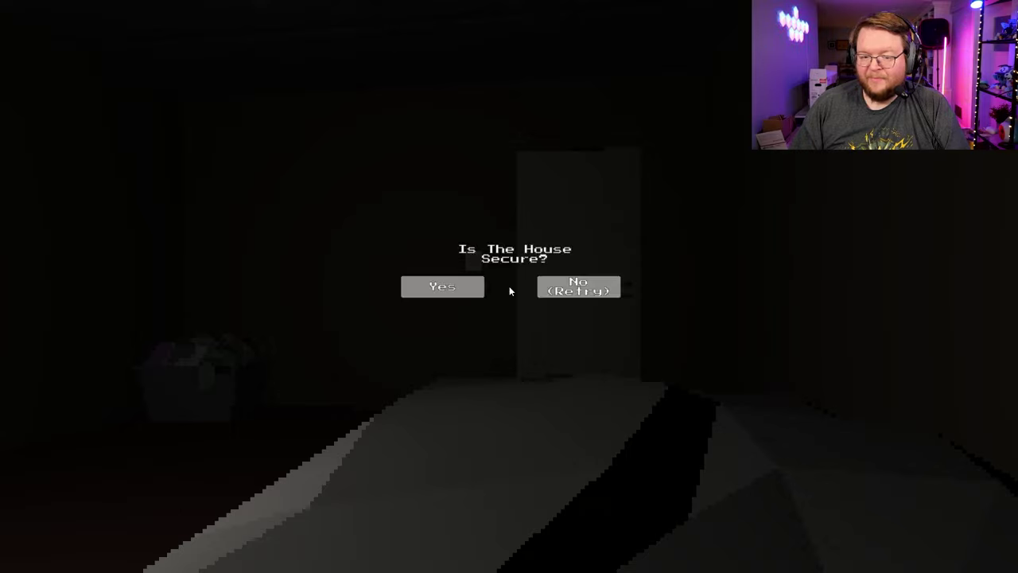
click(456, 292)
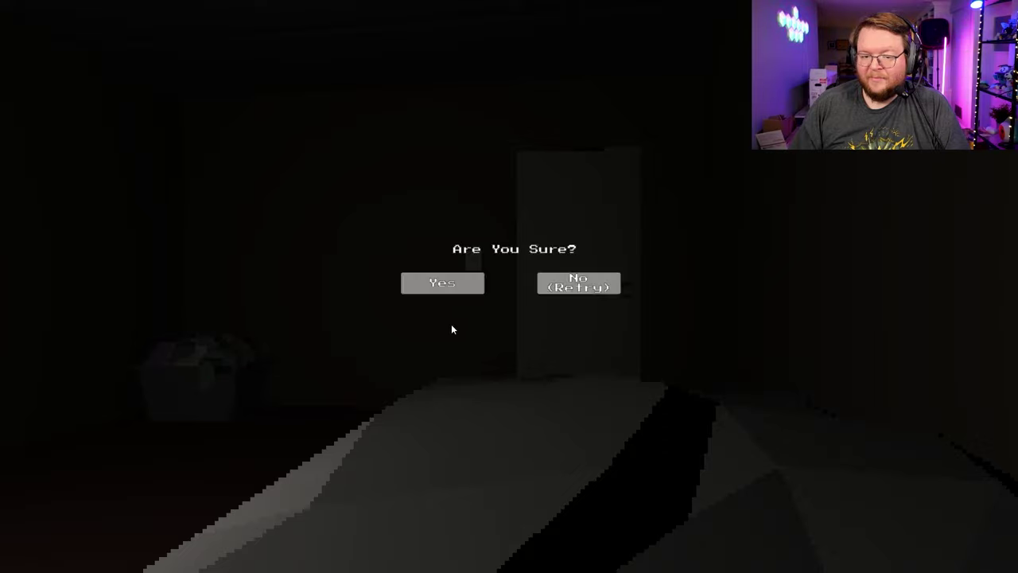
click(442, 287)
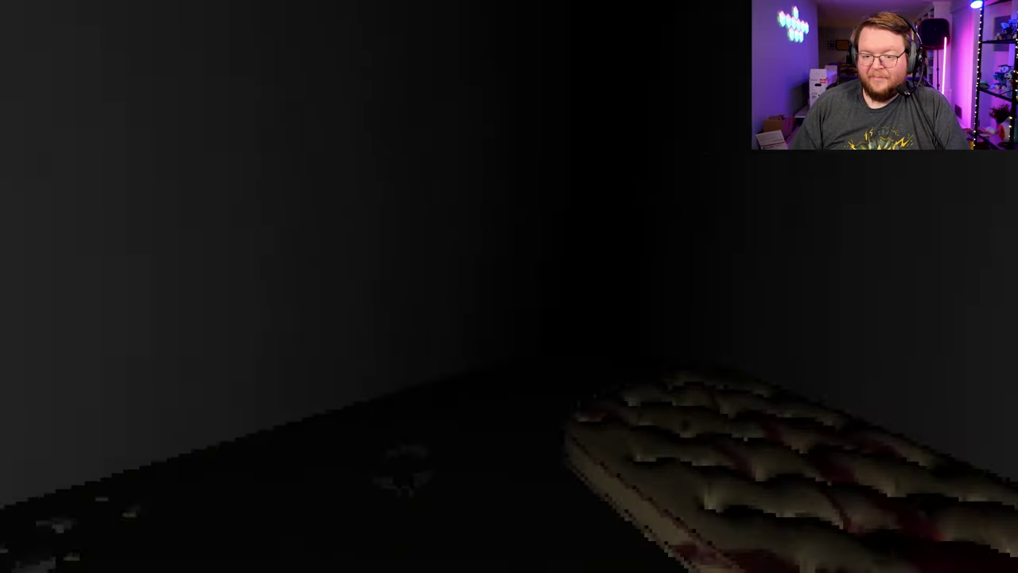
Walk to the stained mattress, open the door to the dark room, and find the window open.
key(w)
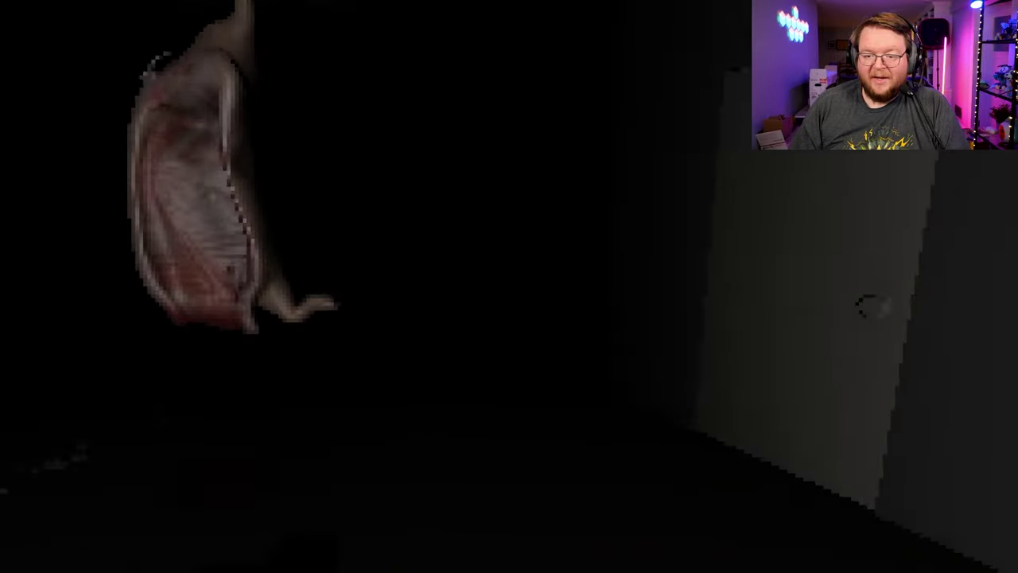
key(e)
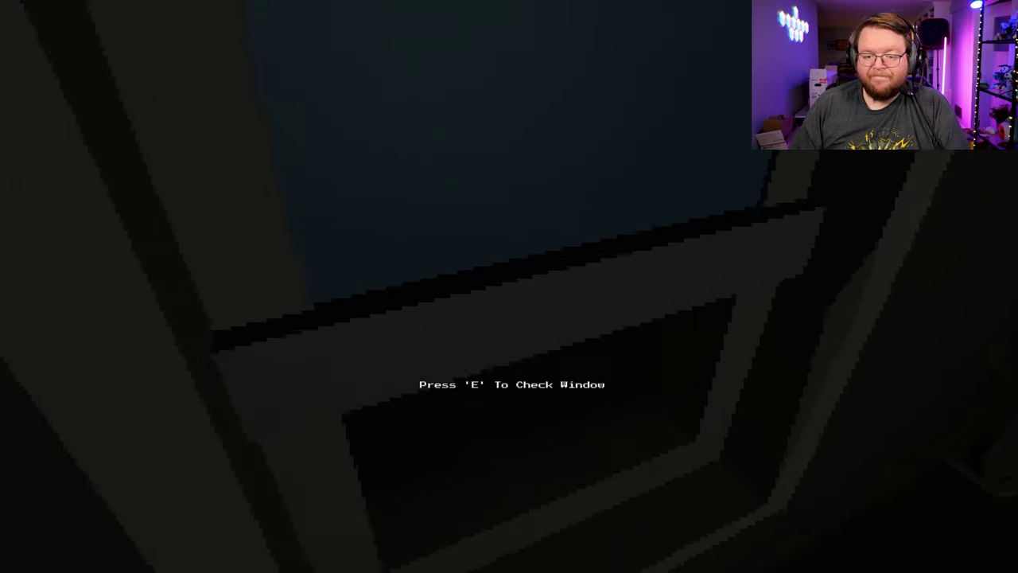
key(e)
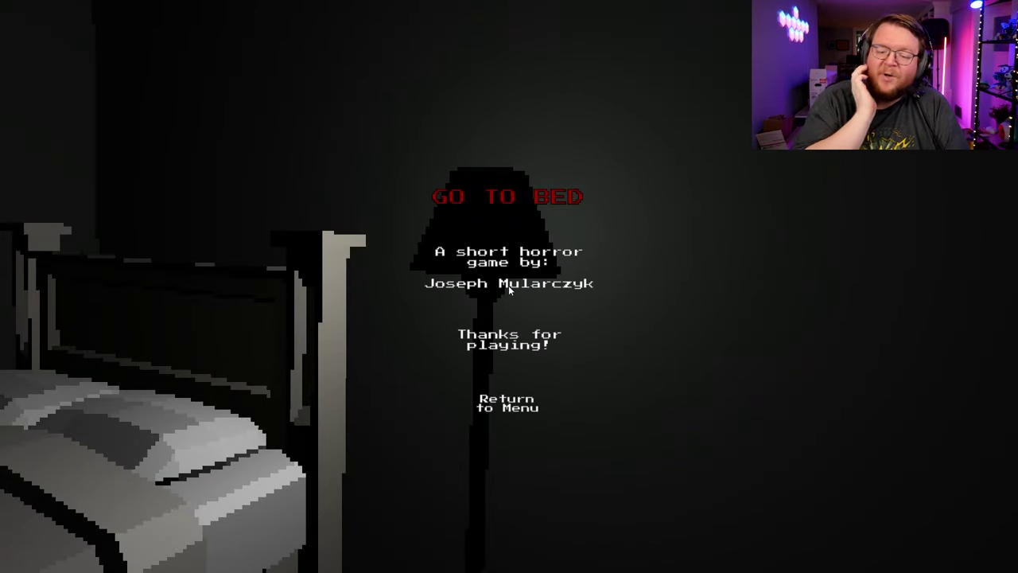
Return to the menu, start a new game, and walk into the living room.
click(503, 408)
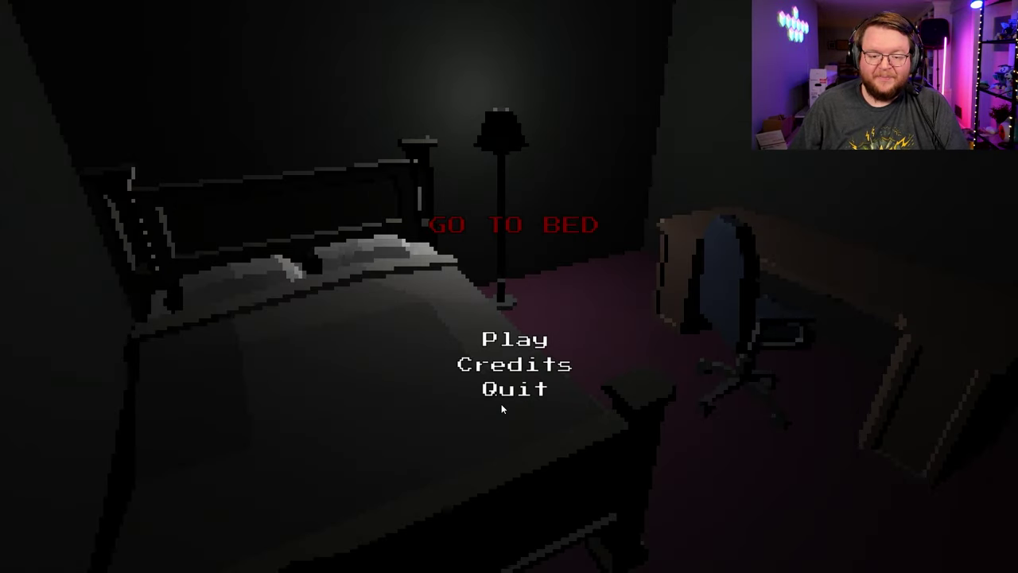
click(524, 342)
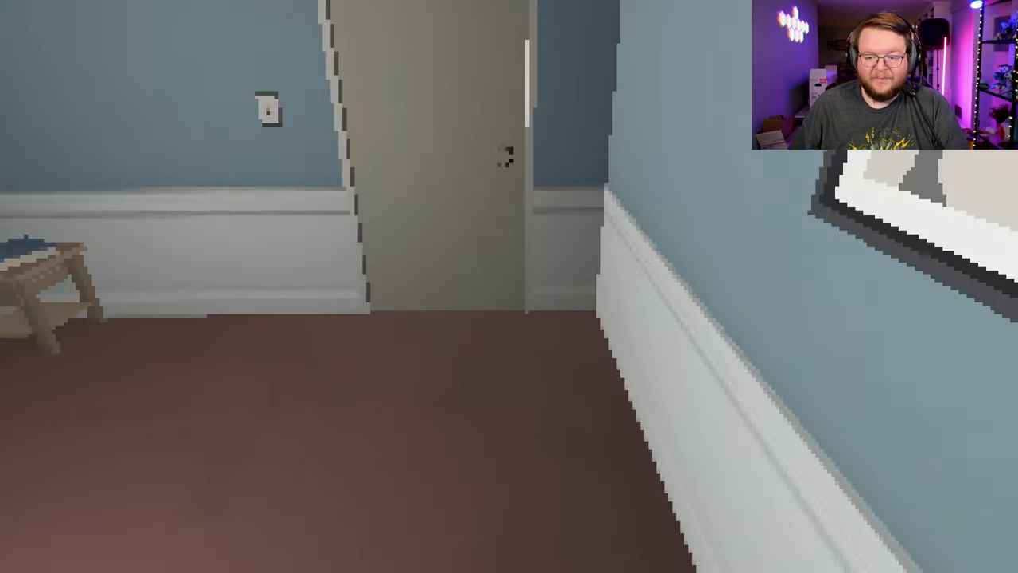
key(w)
key(e)
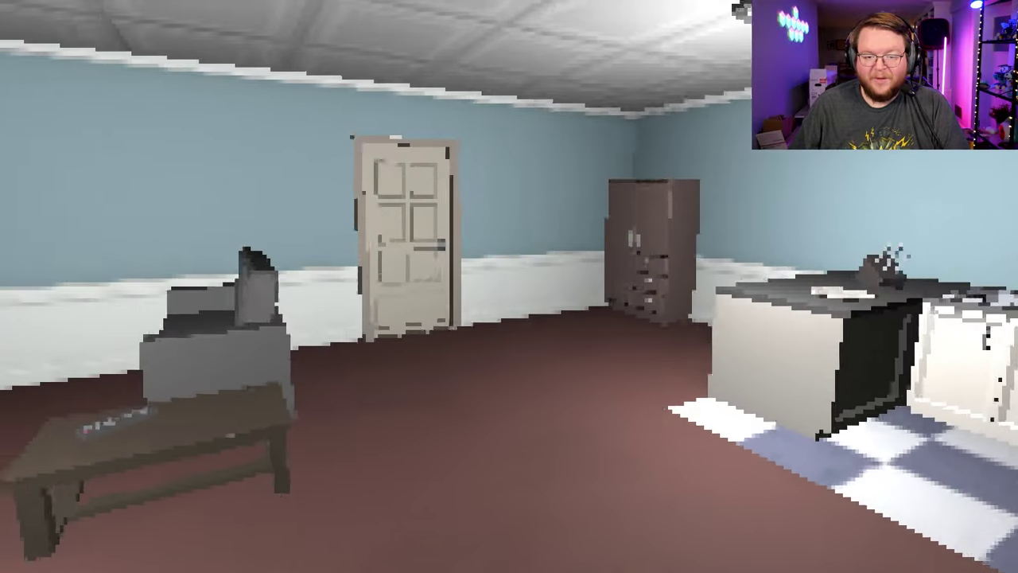
Lock the front door, arm the security panel, and close the living room window.
key(w)
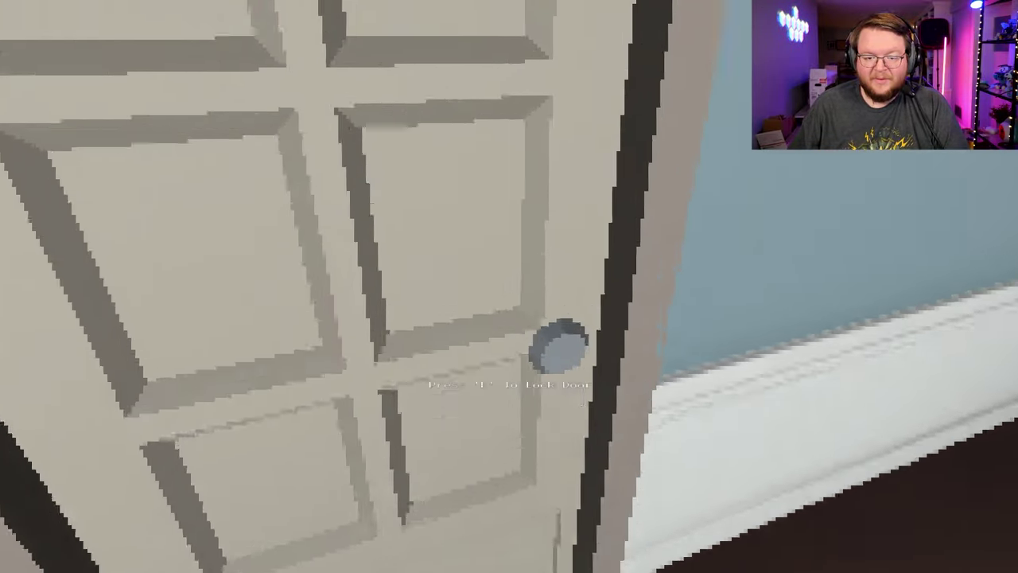
key(e)
key(w)
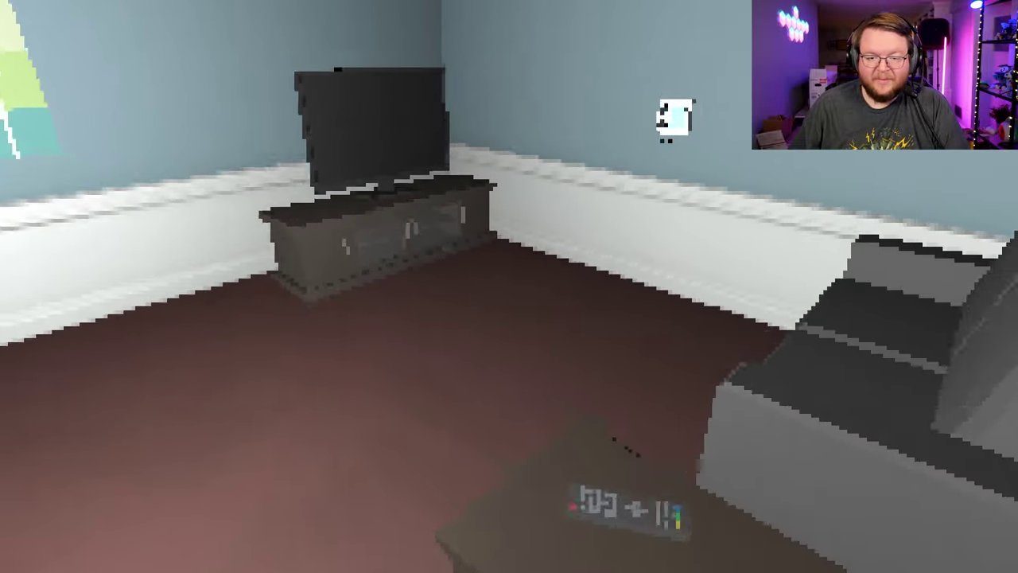
key(e)
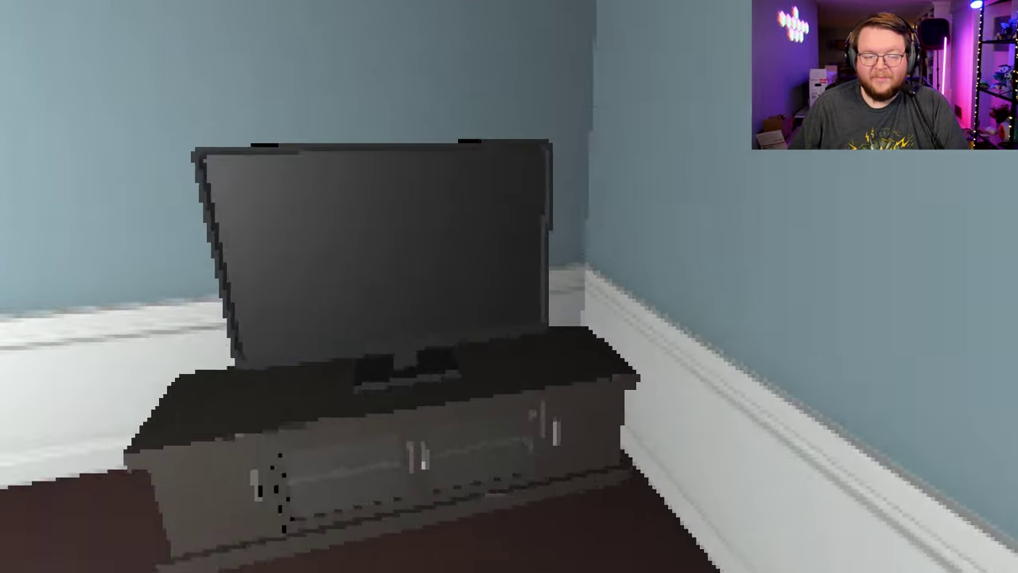
key(w)
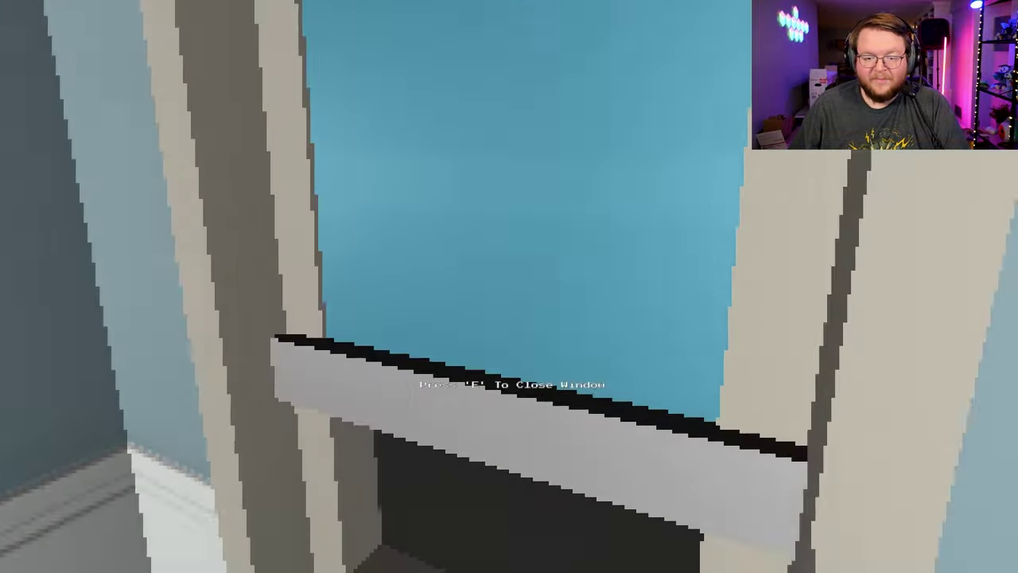
key(e)
Hide the knives from the kitchen block, then return to the bedroom and get into bed.
key(w)
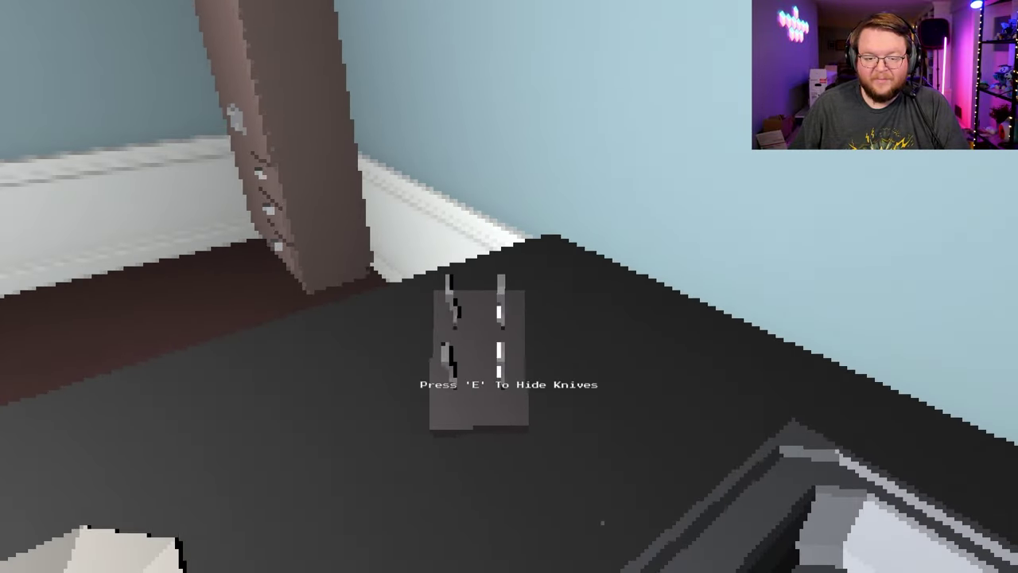
key(e)
key(w)
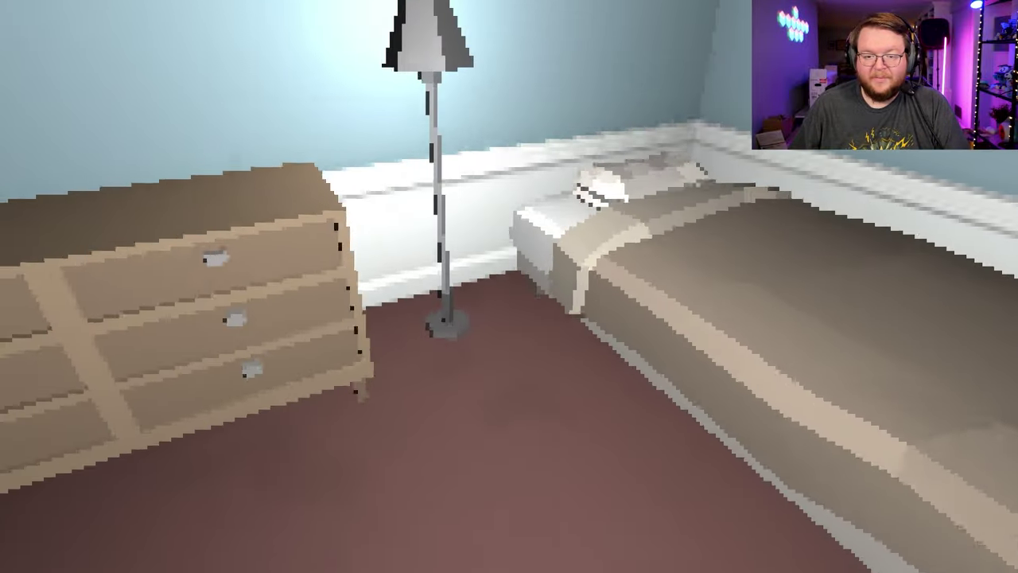
key(w)
key(e)
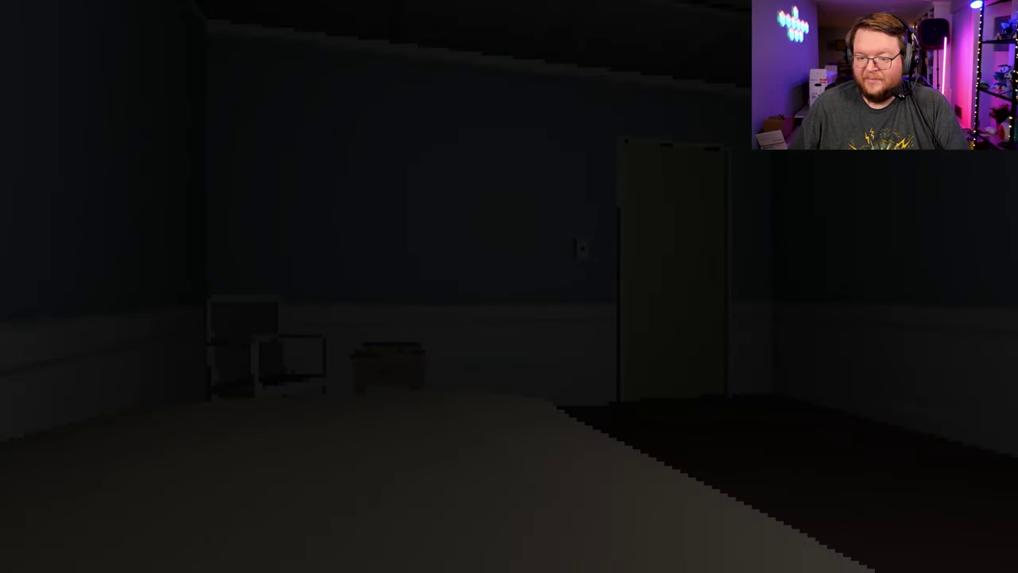
Answer Yes to the door, window, security and knives checks, then advance to Situation 2.
click(485, 284)
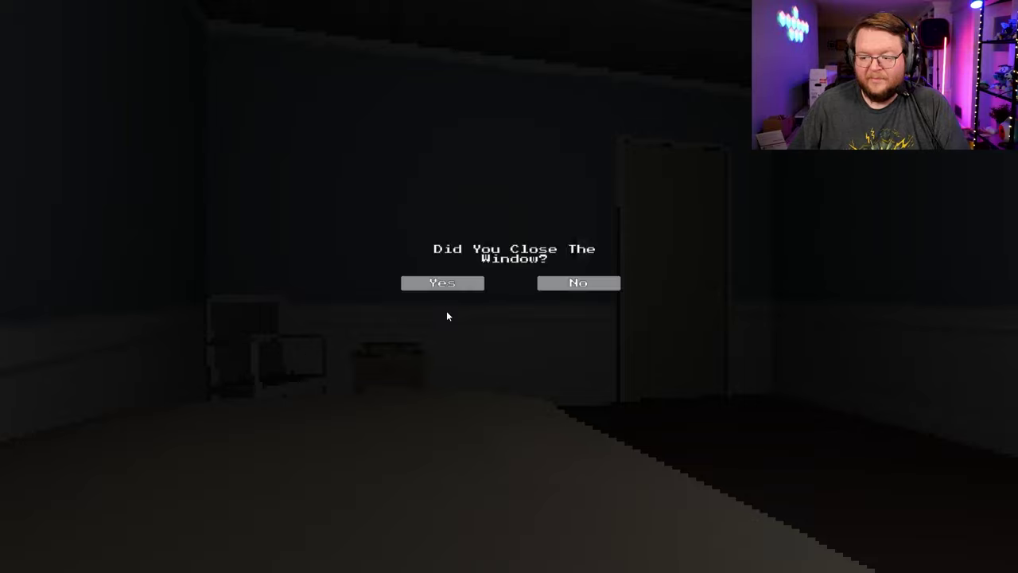
click(446, 285)
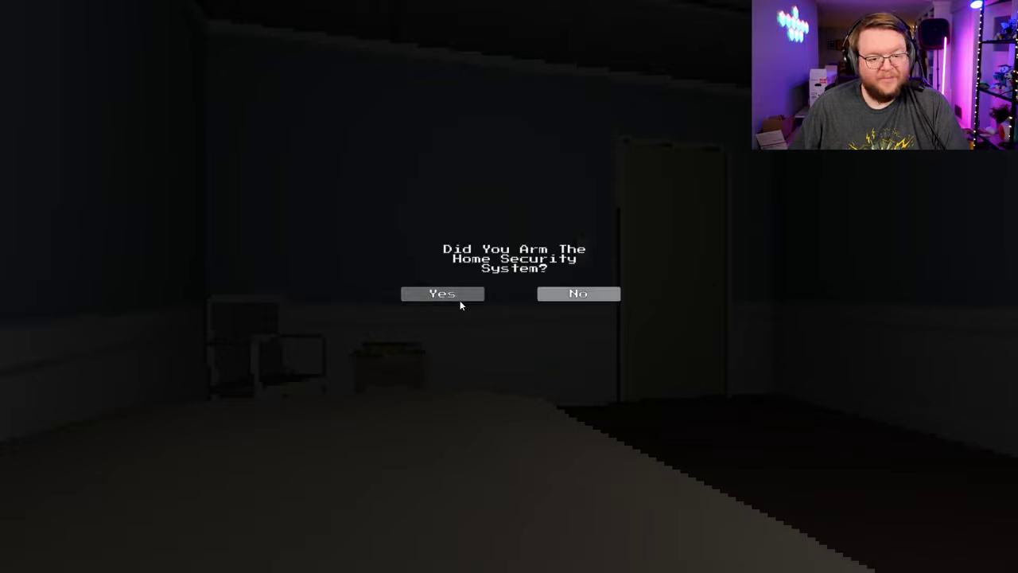
click(457, 295)
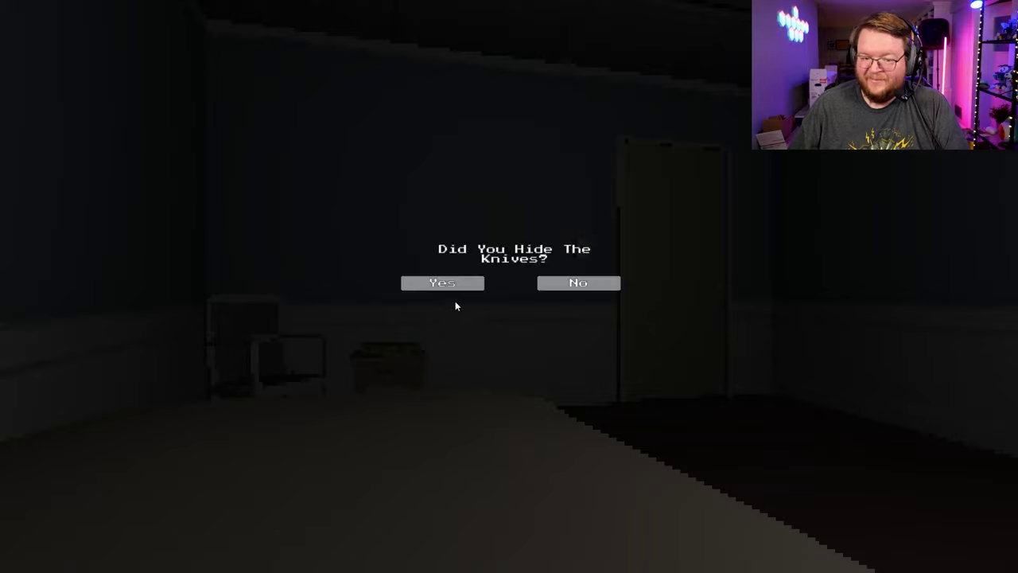
click(452, 287)
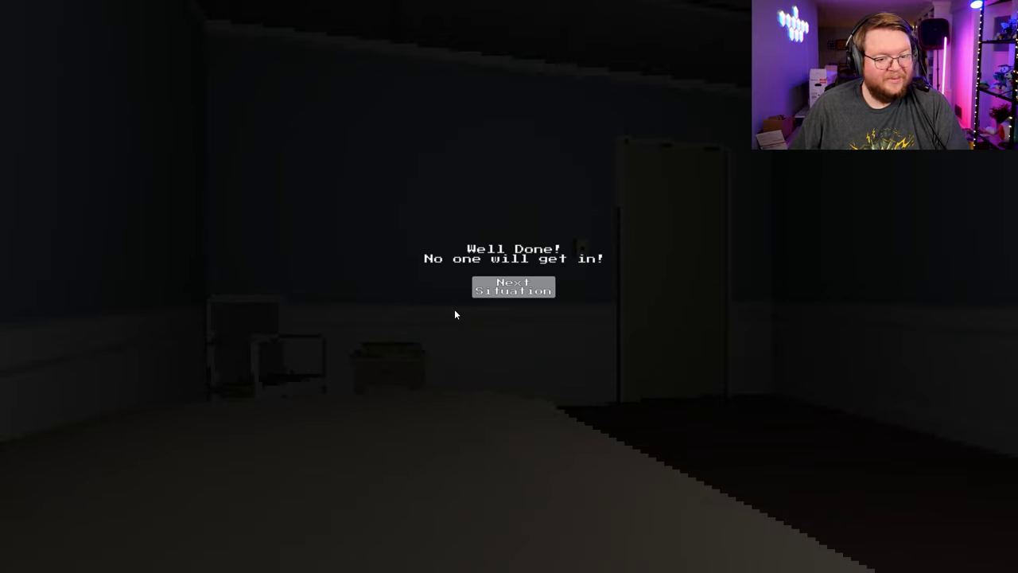
click(496, 291)
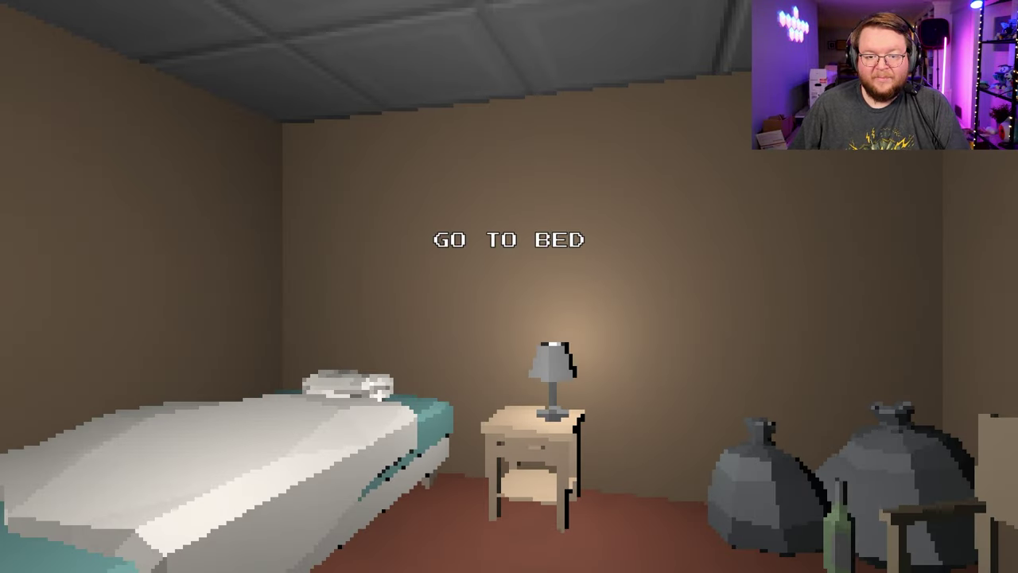
Walk Subject B past the fridge and security panel, back to the bedroom, and get into bed.
key(w)
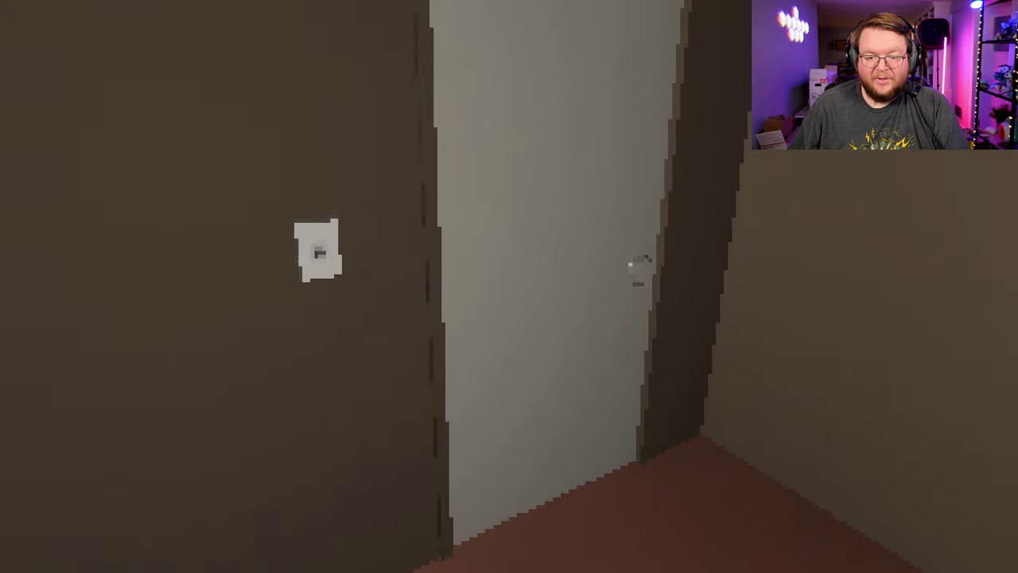
key(e)
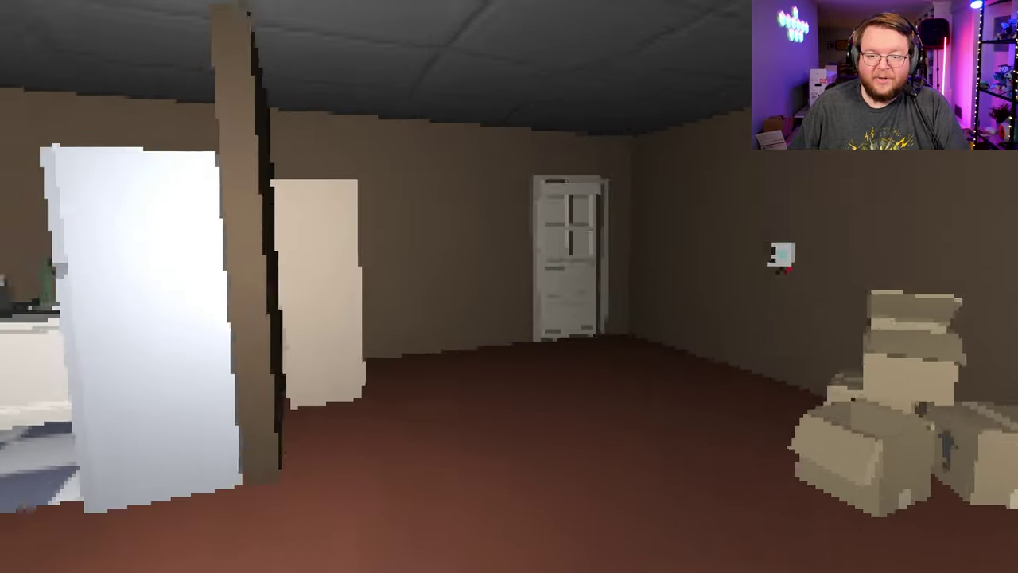
key(w)
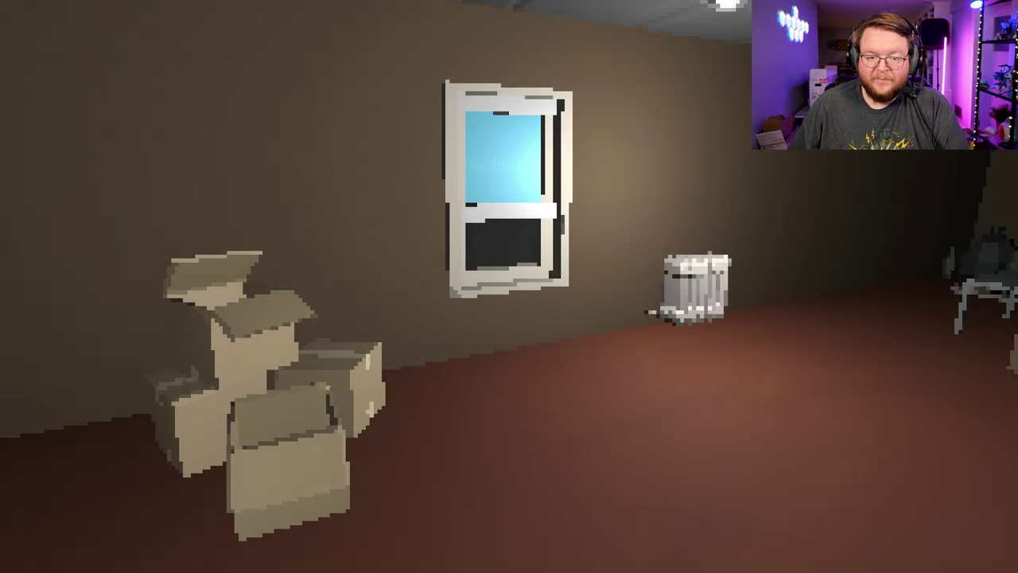
key(w)
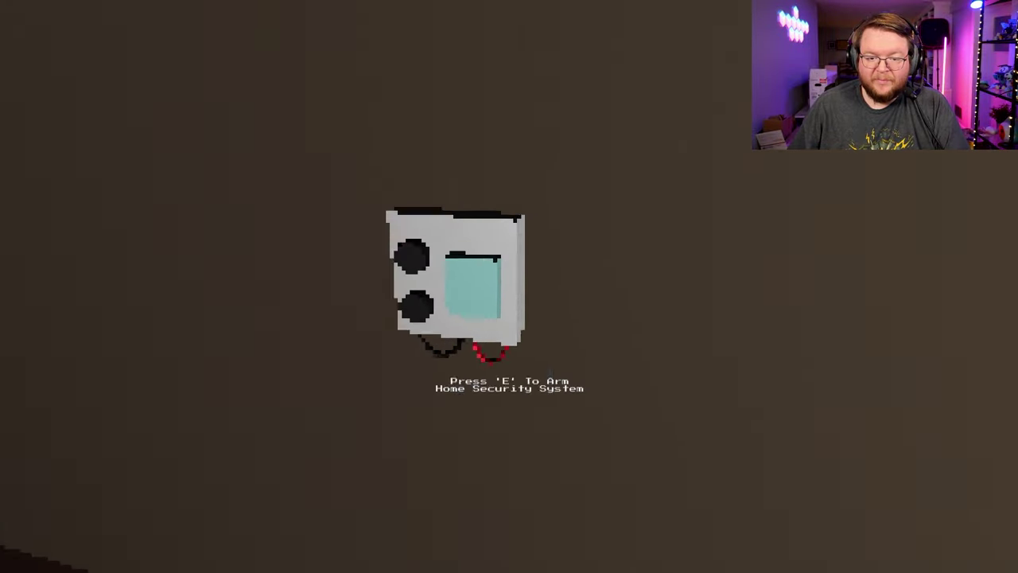
key(w)
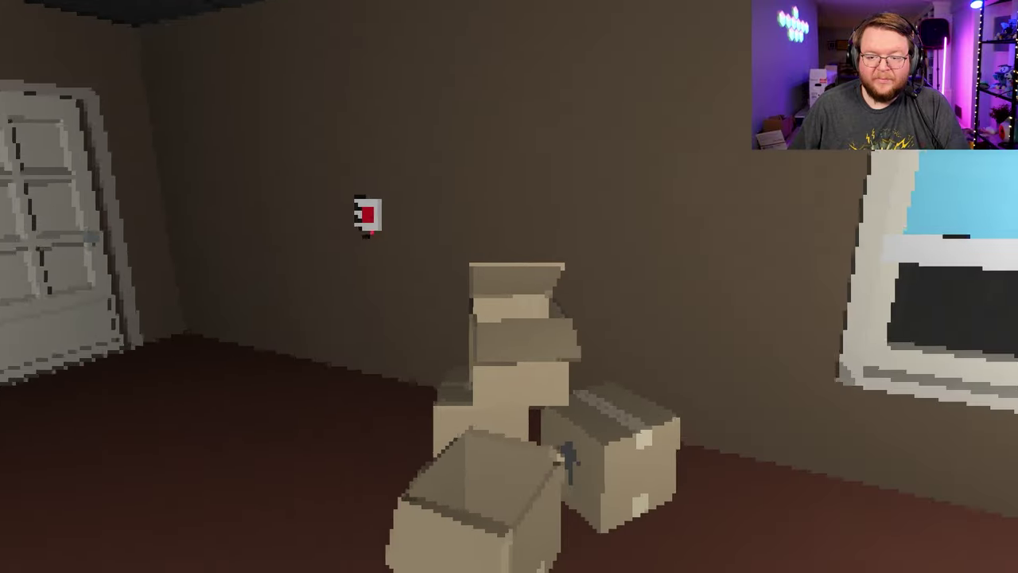
key(w)
key(w)
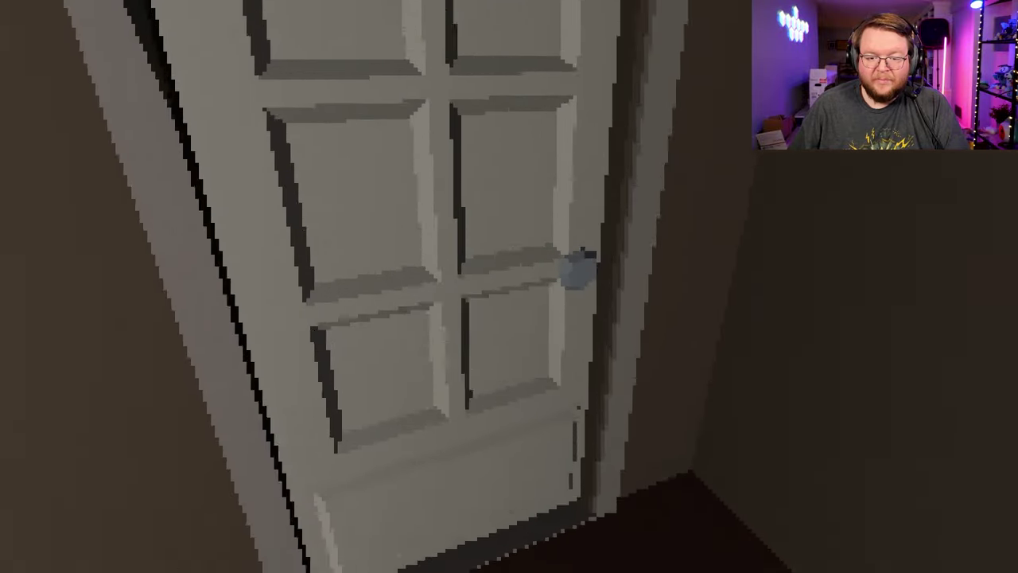
key(w)
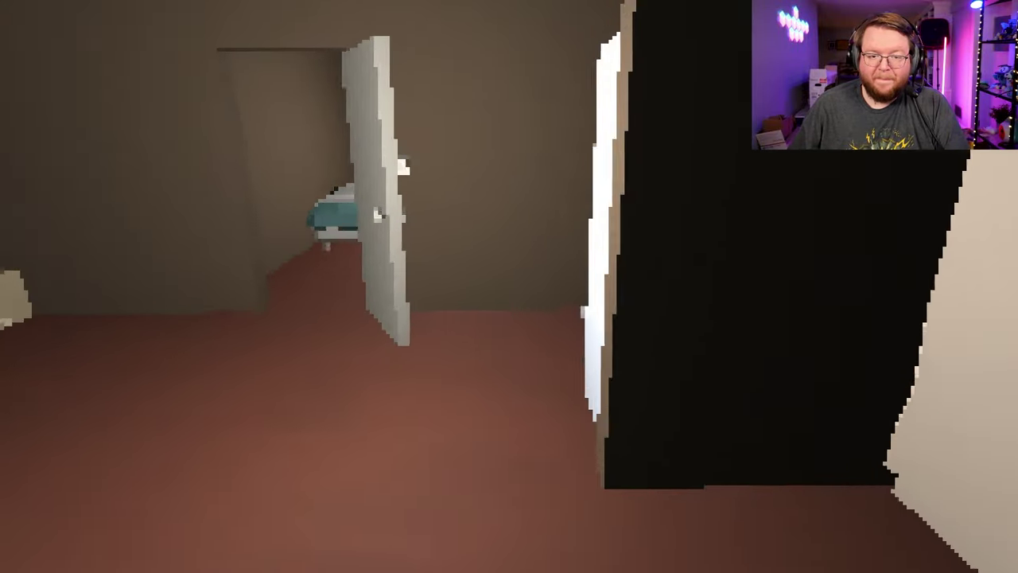
key(w)
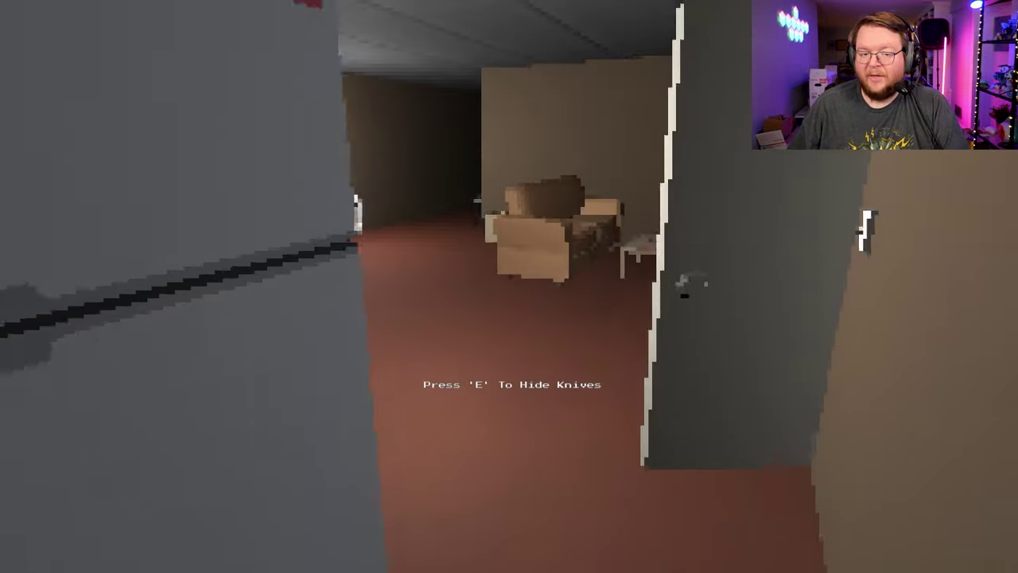
key(w)
key(w)
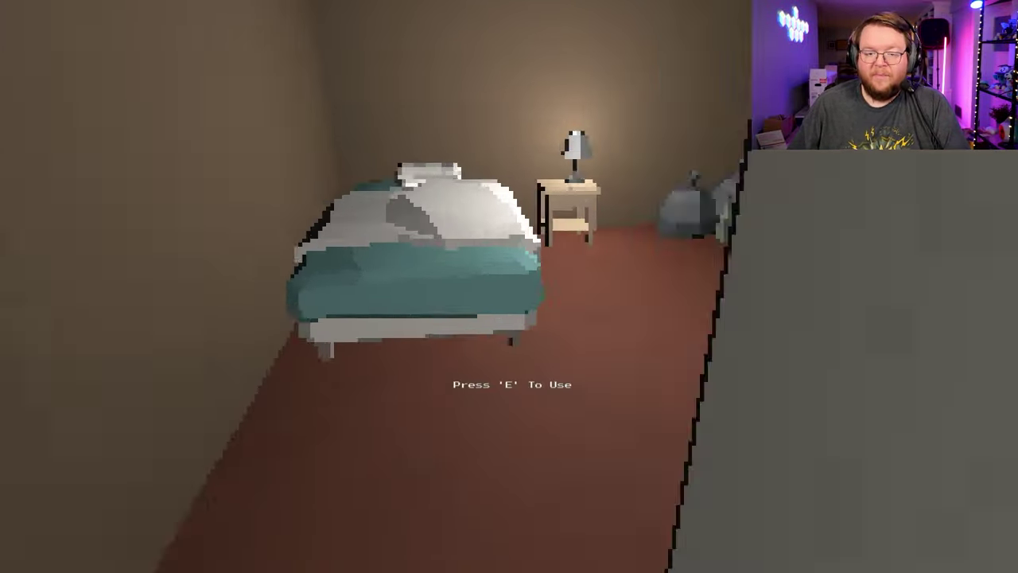
key(w)
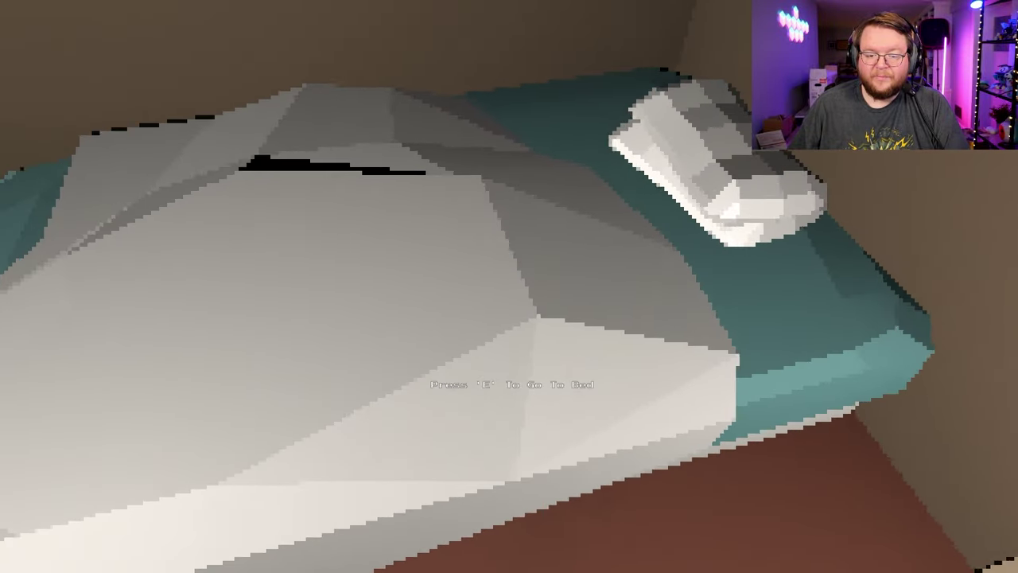
key(e)
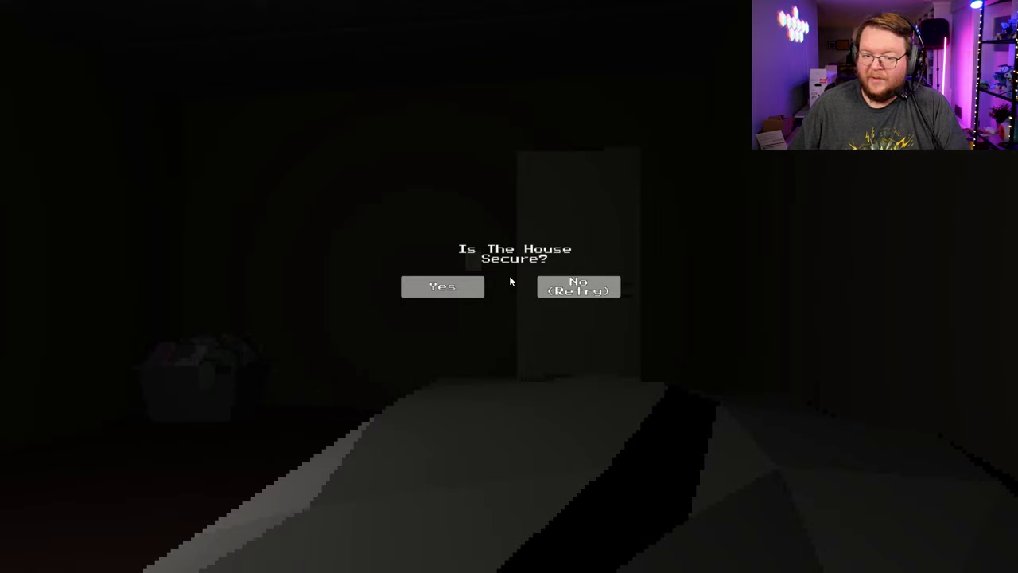
Answer Yes to 'Is The House Secure?' and 'Are You Sure?', then advance to Situation 3.
click(452, 290)
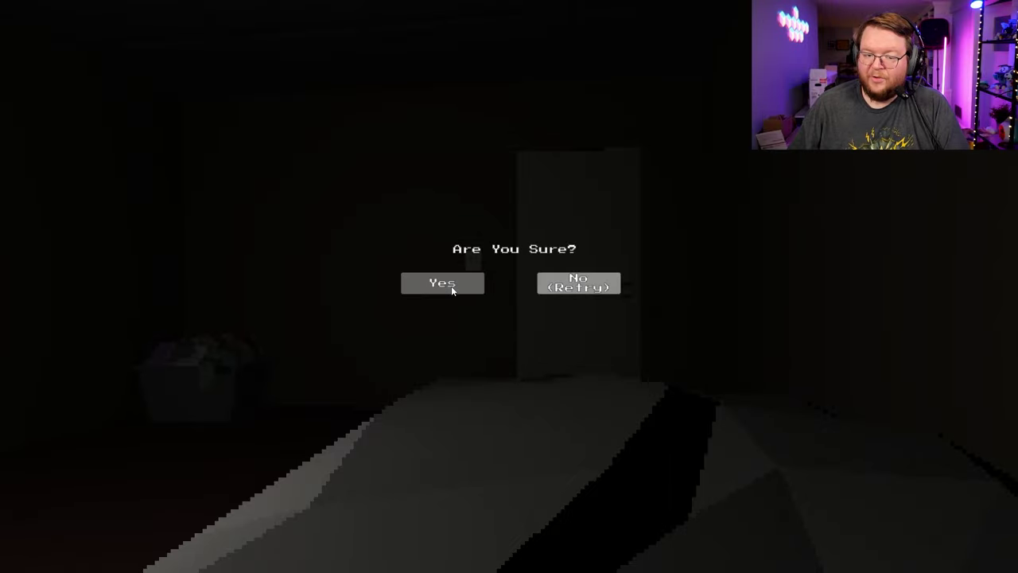
click(452, 290)
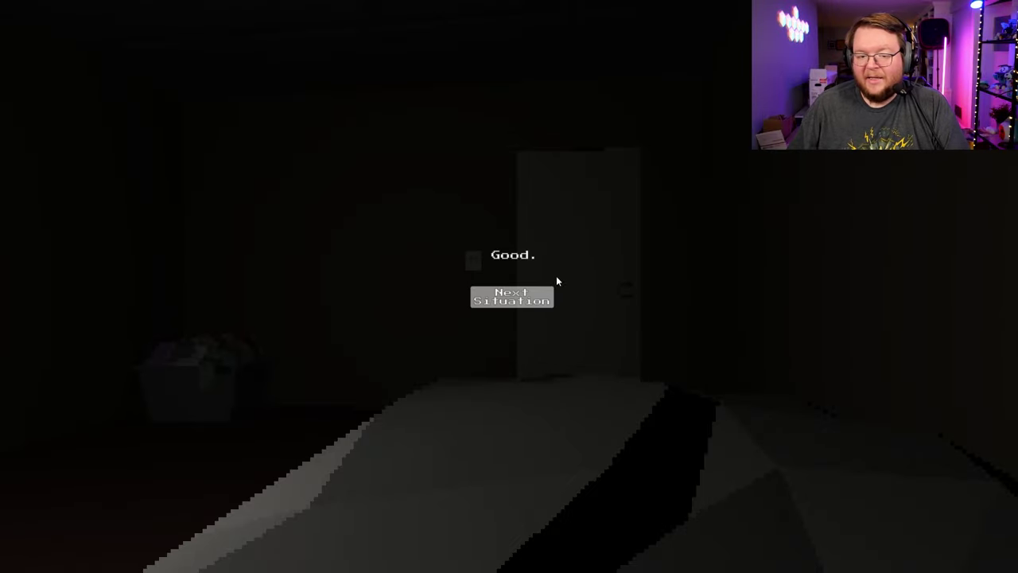
click(500, 301)
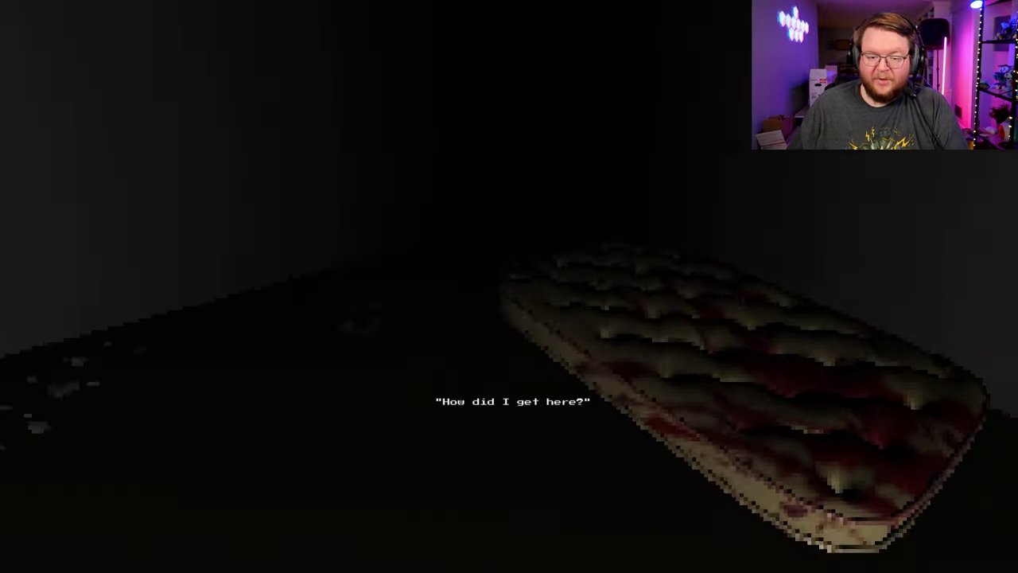
Explore the dark rooms past the carcass and ladder, and try to go to bed.
key(w)
key(w)
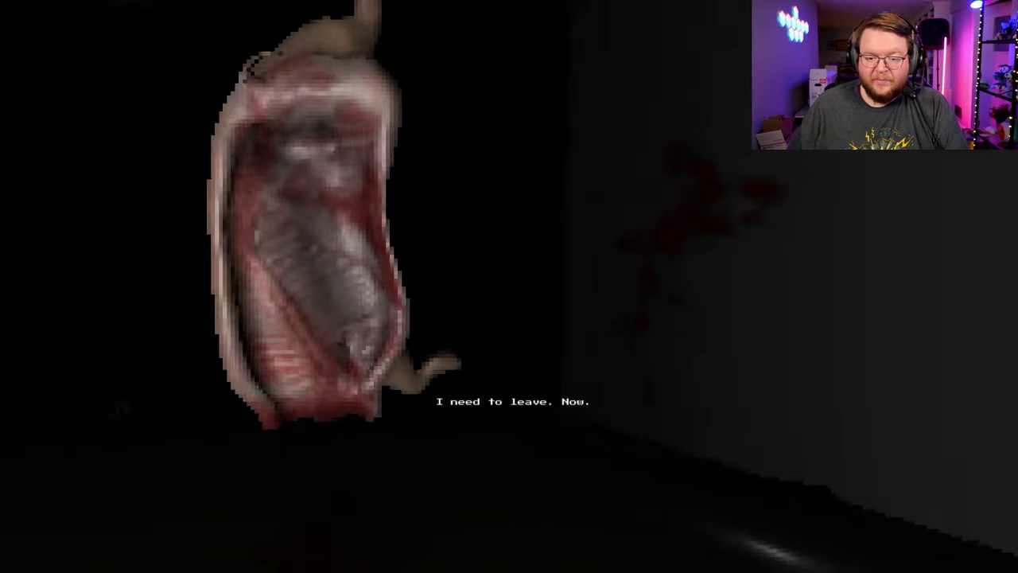
key(w)
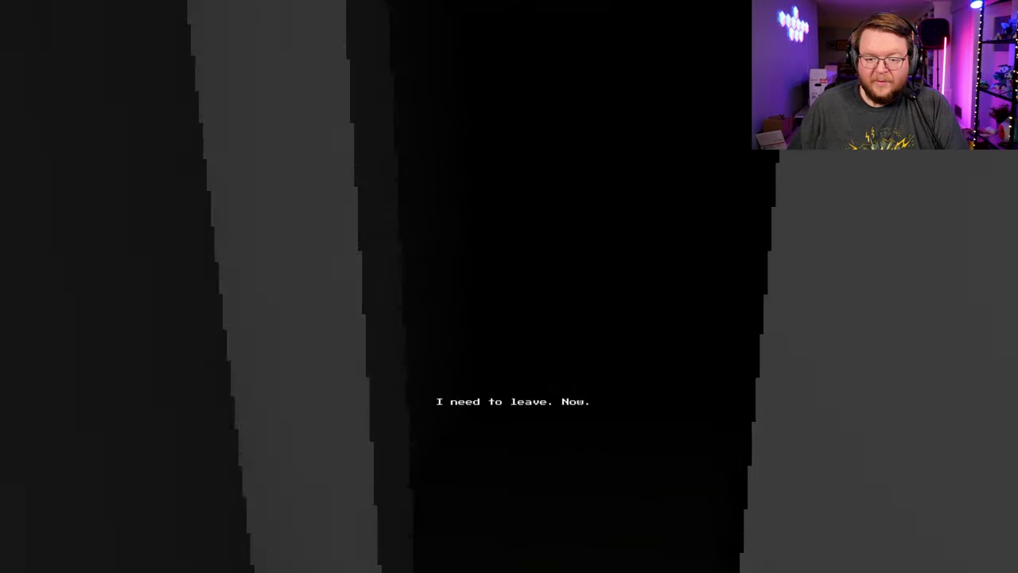
key(w)
key(w)
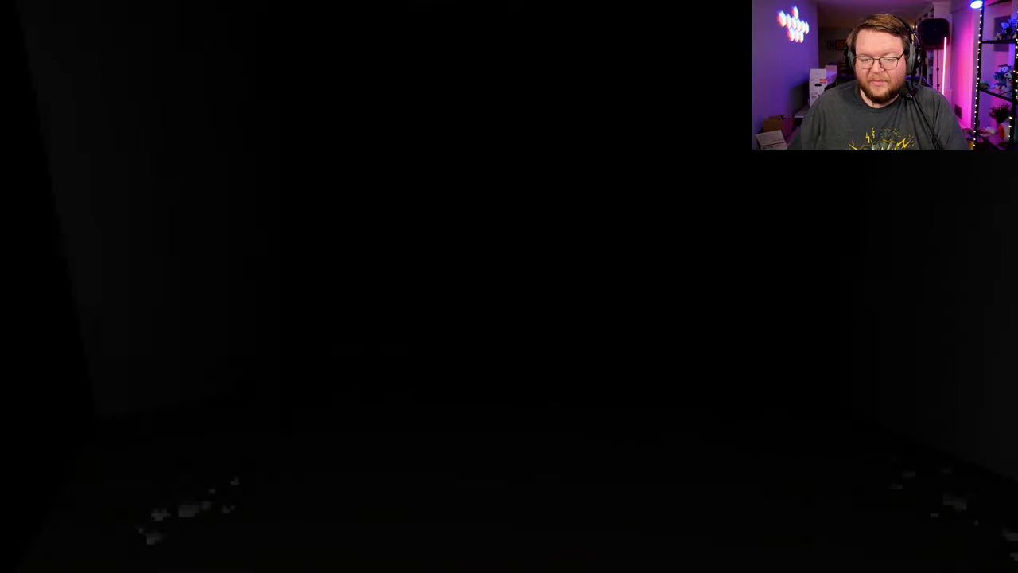
key(w)
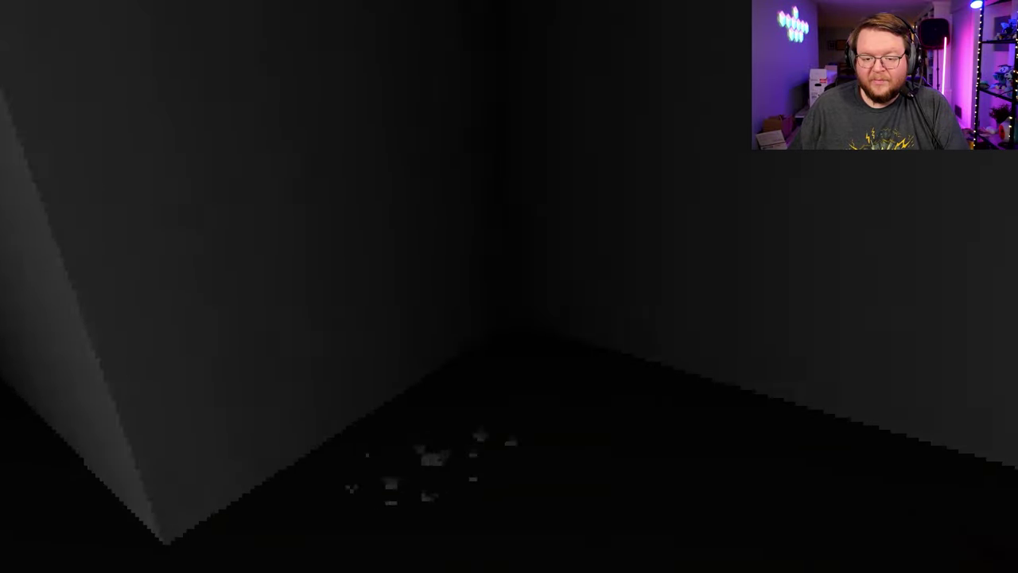
key(w)
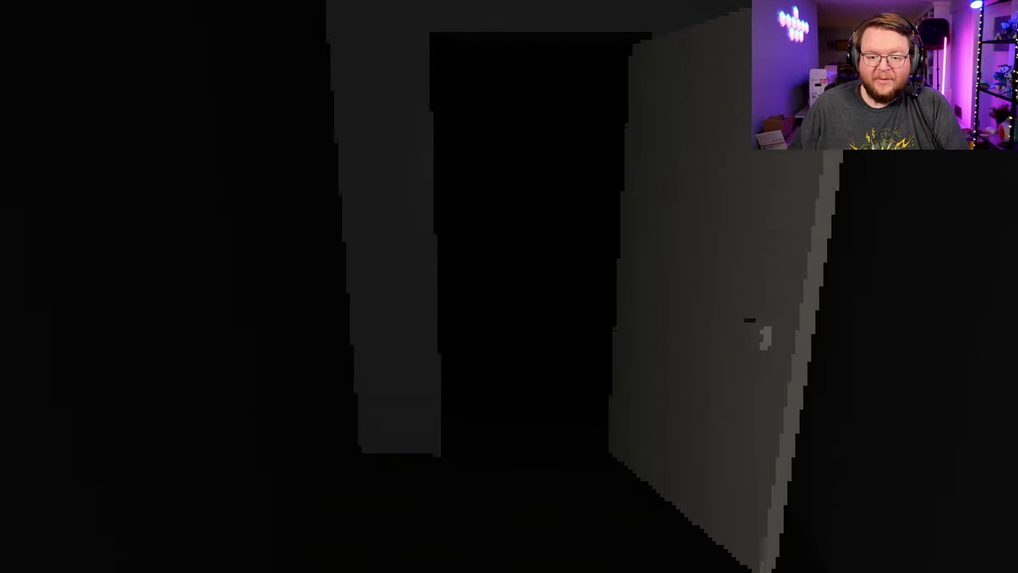
key(w)
key(e)
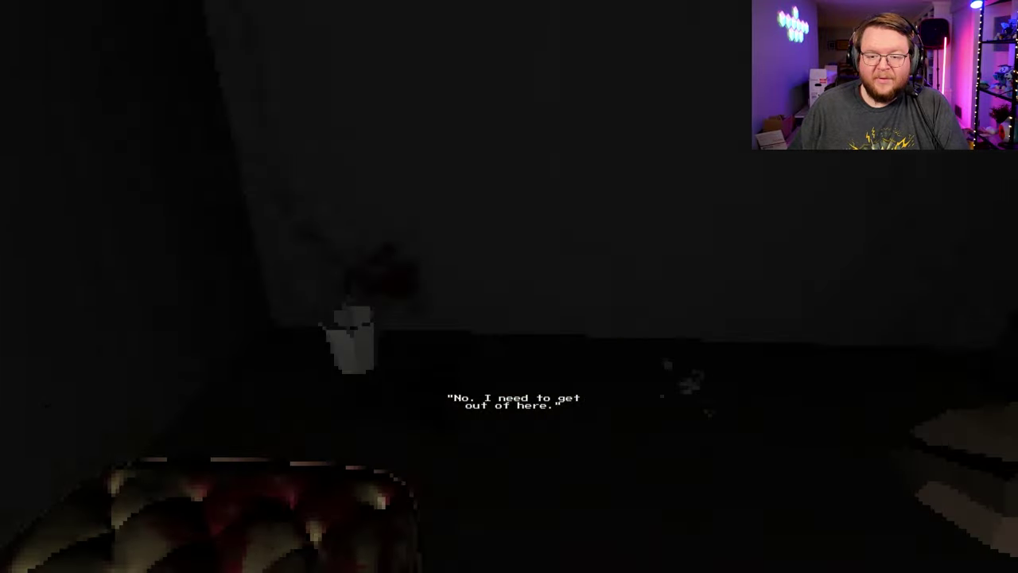
Find the door locked and sneak out through the open window.
key(w)
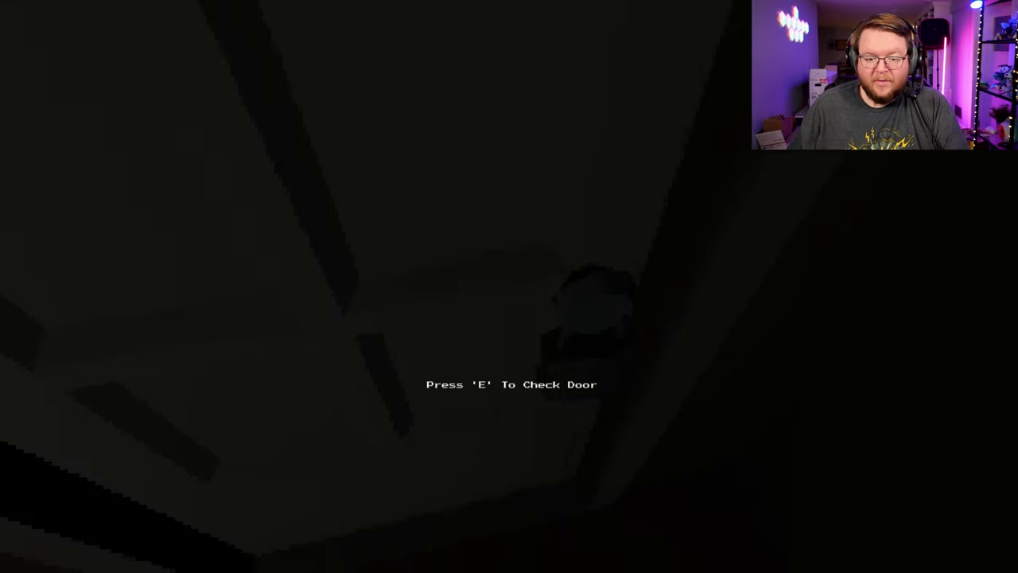
key(e)
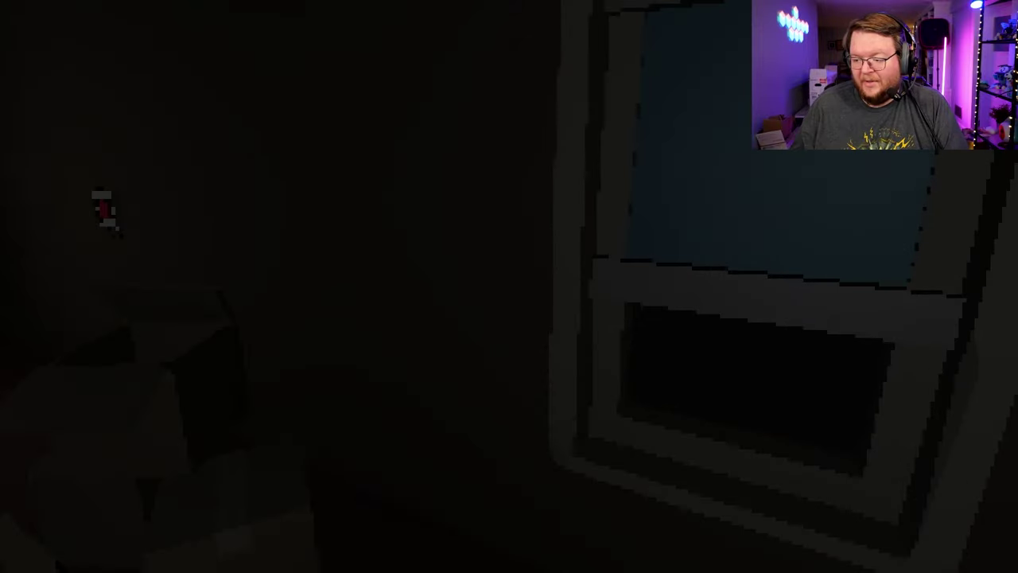
key(e)
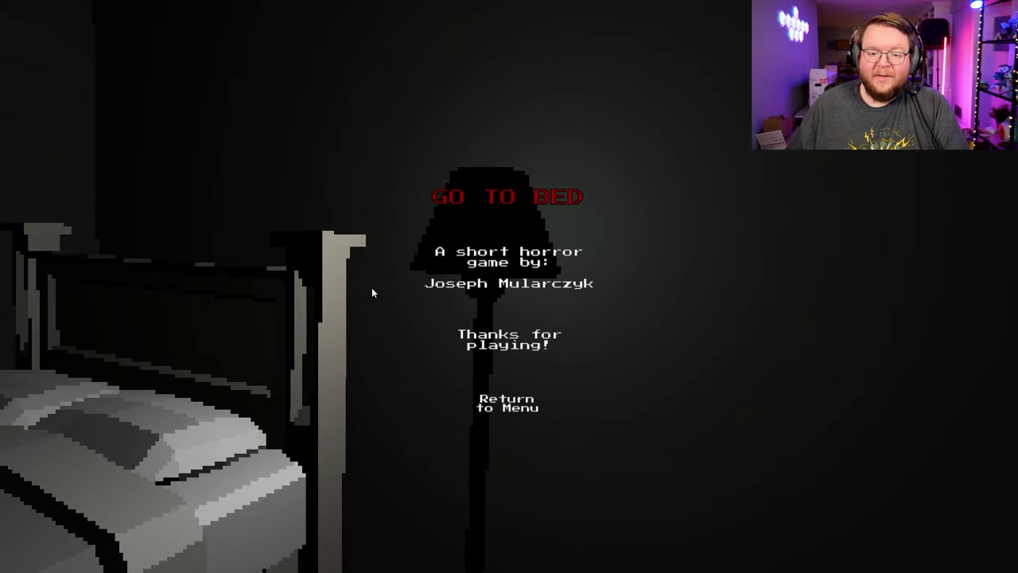
Go from the credits to the title menu and choose Play.
click(504, 407)
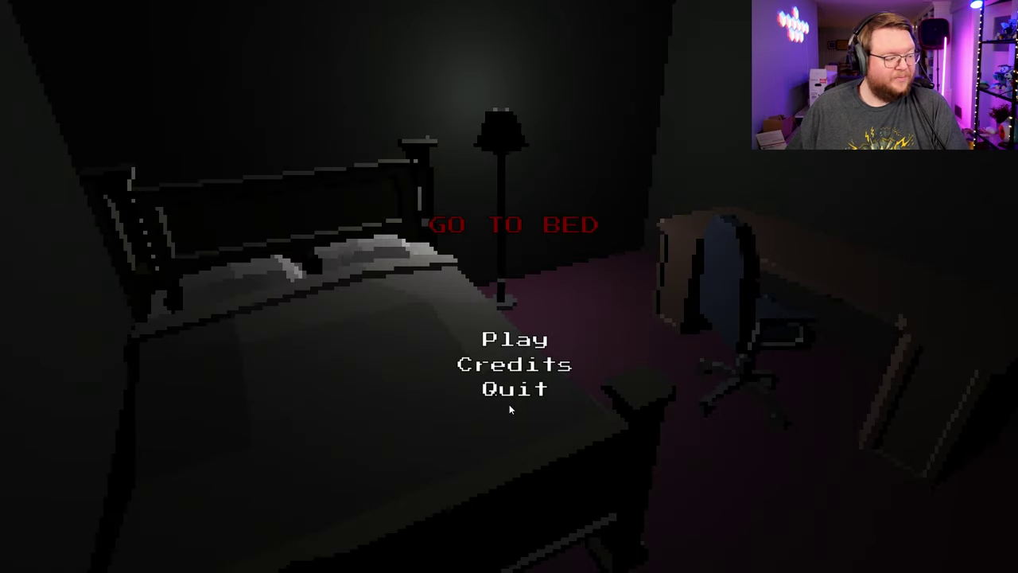
click(512, 342)
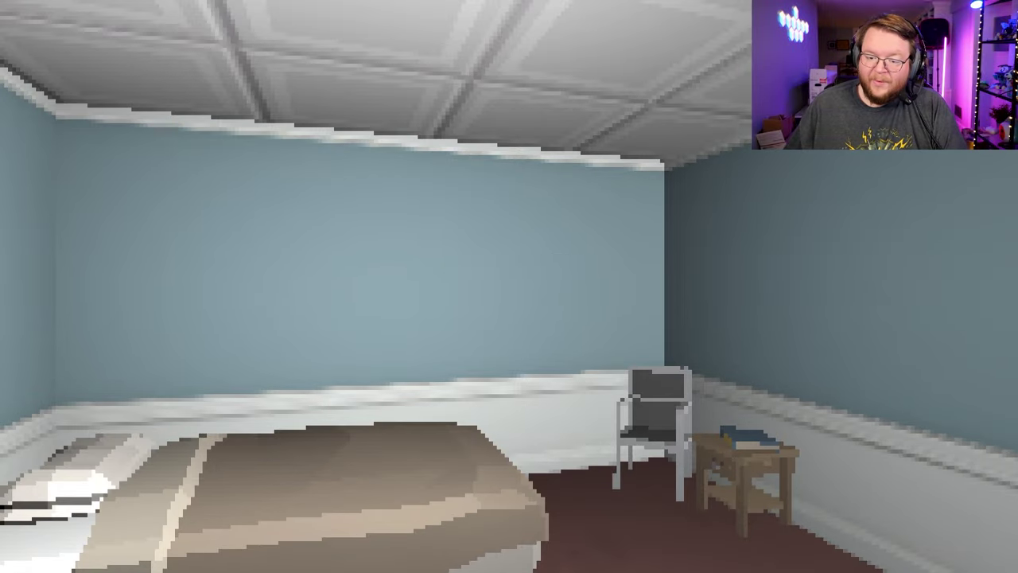
Walk from the bedroom through the living room, past the TV, wall device and window.
key(w)
key(e)
key(w)
key(w)
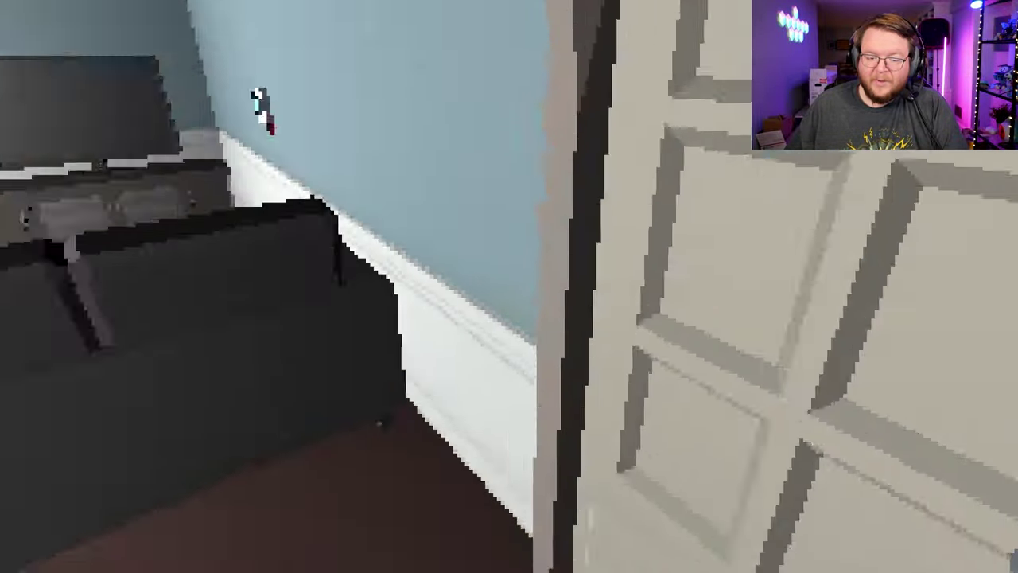
key(w)
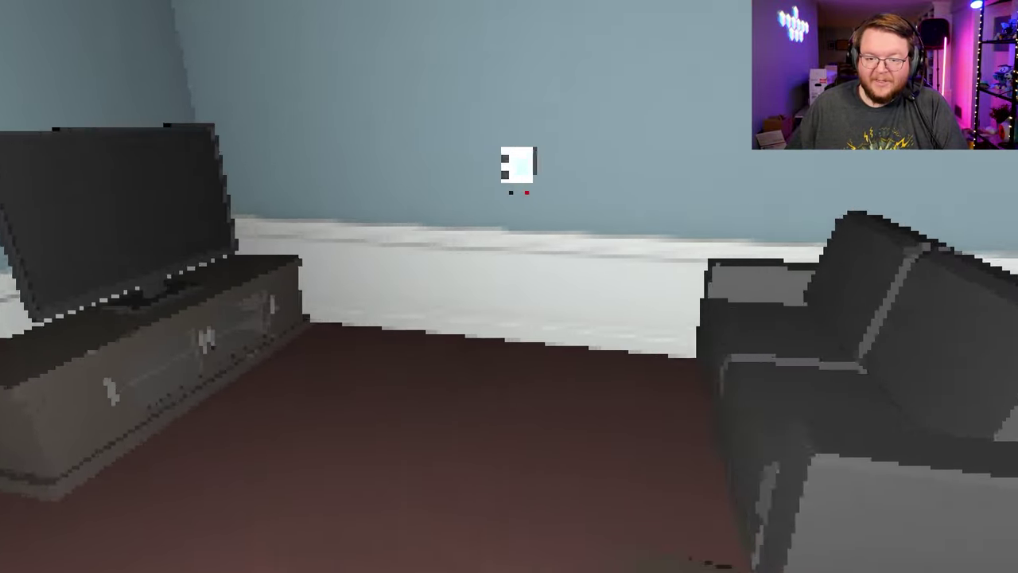
key(w)
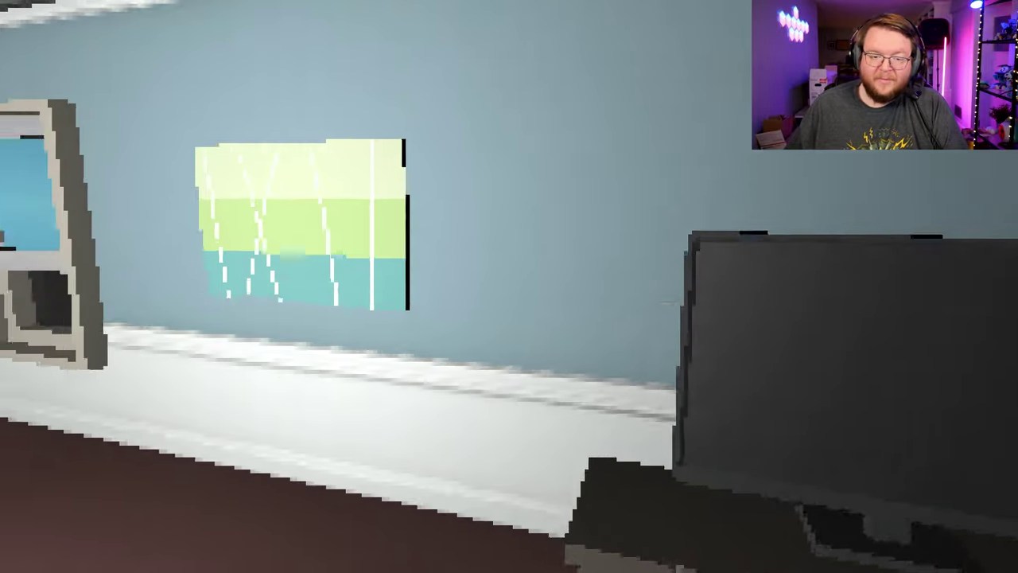
key(w)
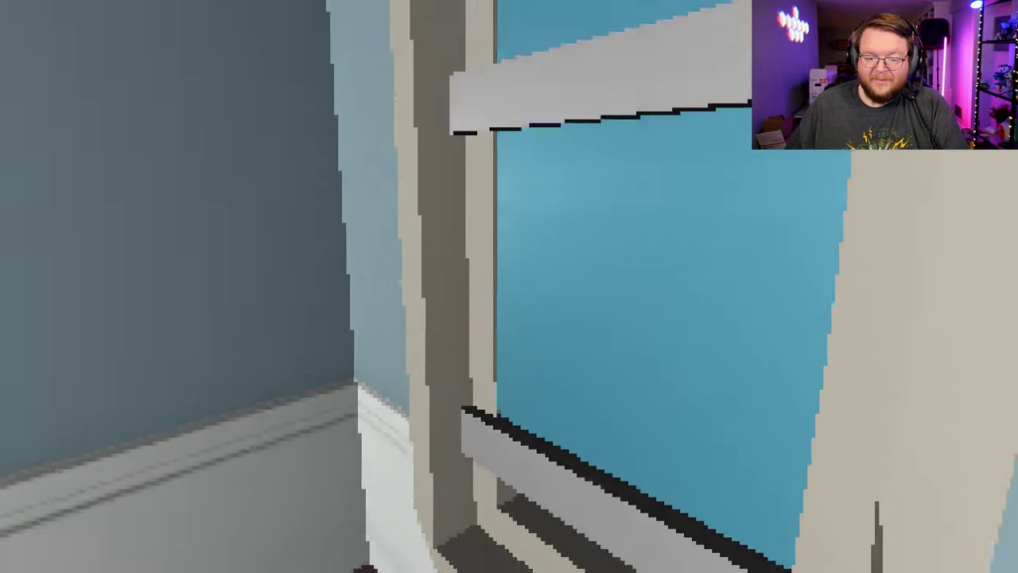
Hide the knives at the kitchen counter, then return to the bedroom and get into bed.
key(w)
key(w)
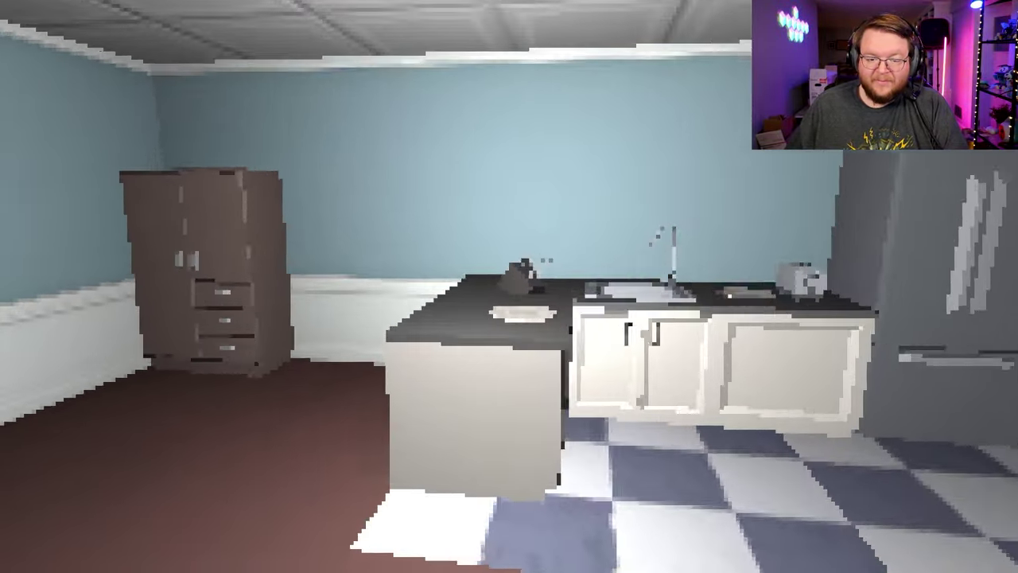
key(e)
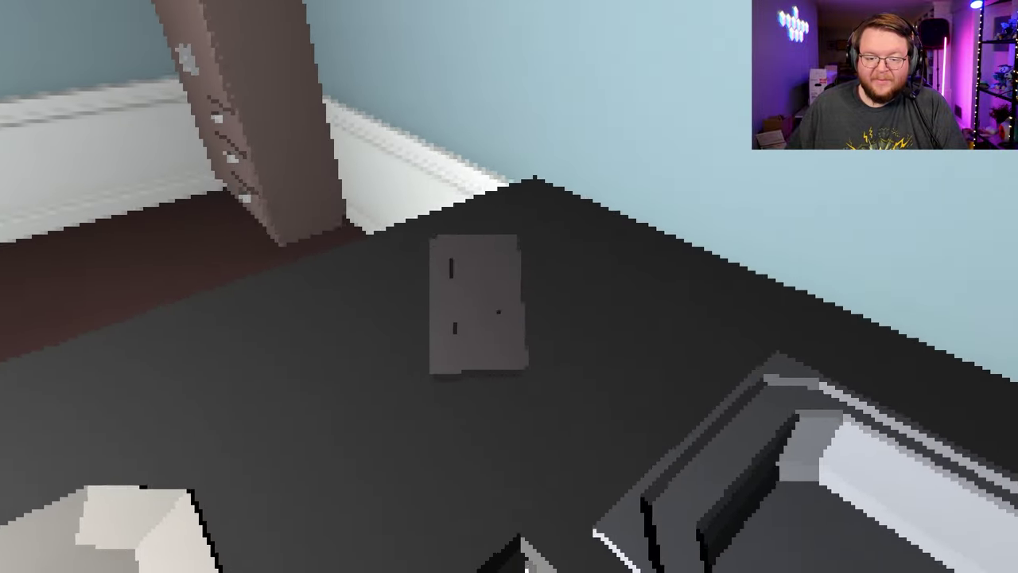
key(w)
key(w)
key(w)
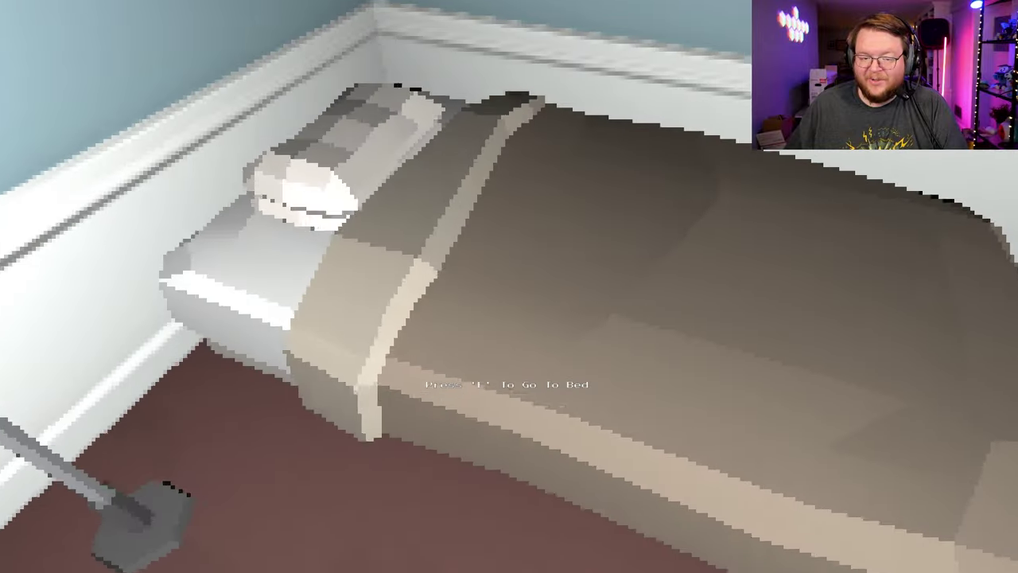
key(e)
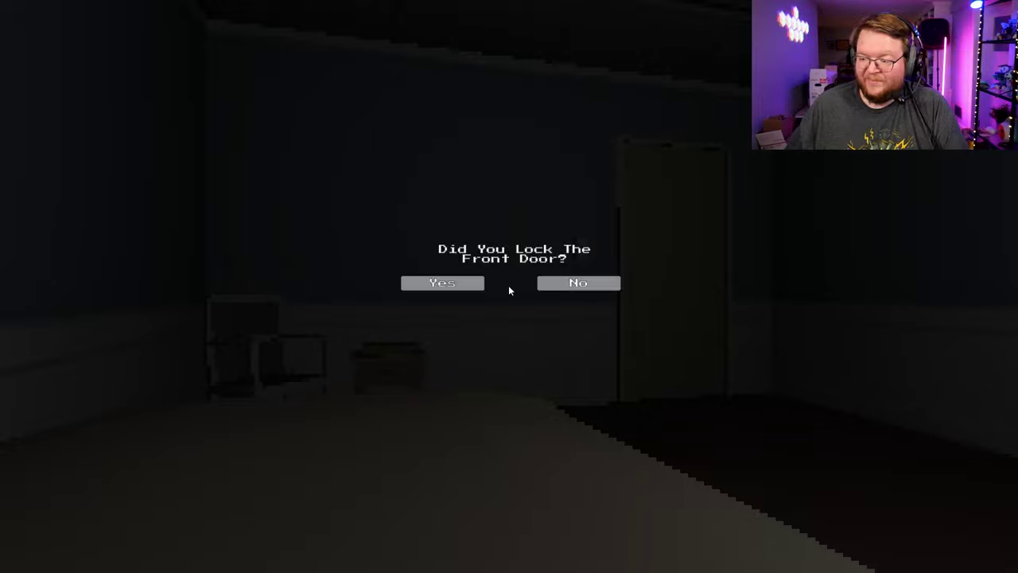
Answer Yes to the front door, window, security and knives questions, then advance to Situation 2.
click(468, 287)
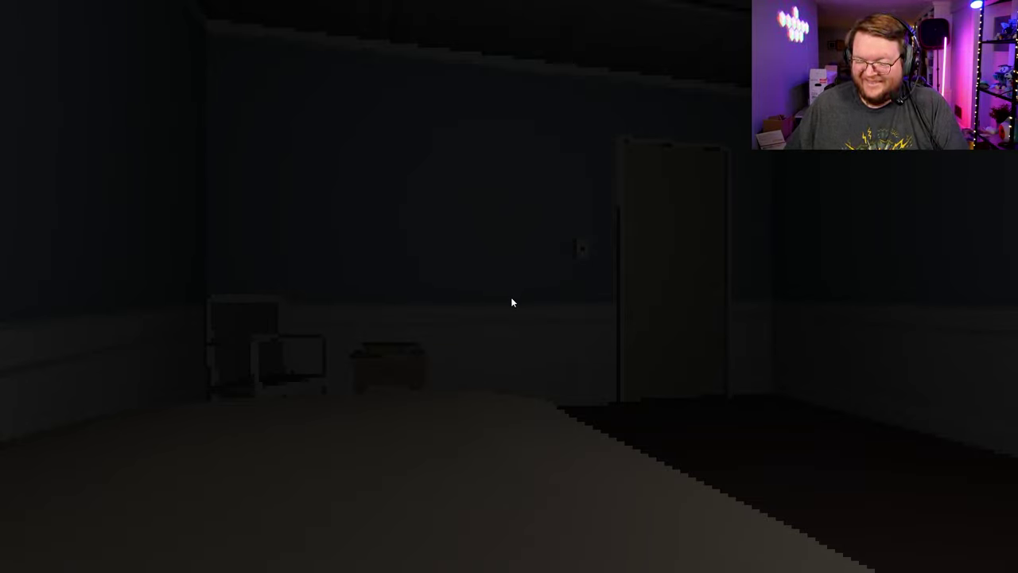
click(470, 290)
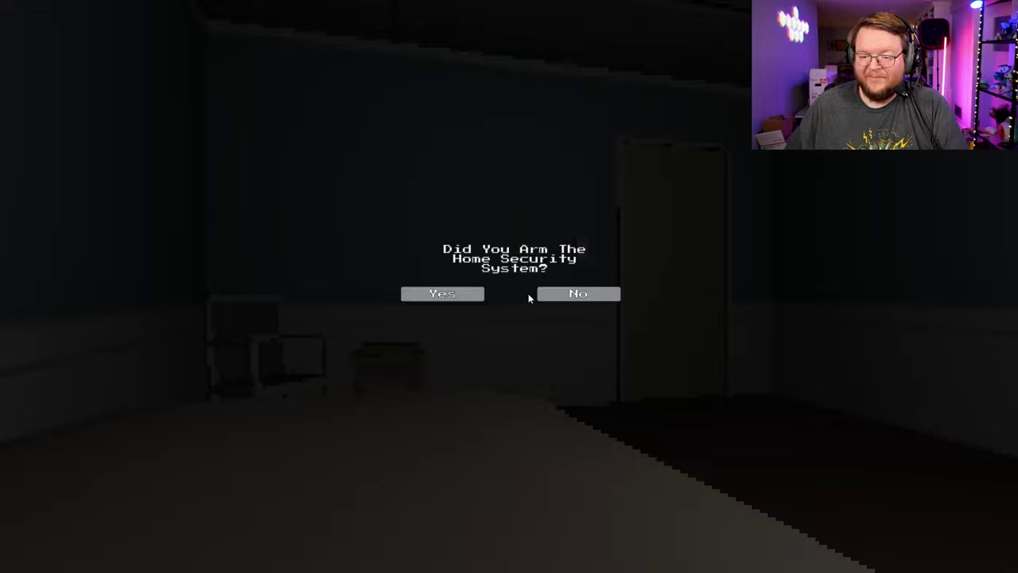
click(478, 298)
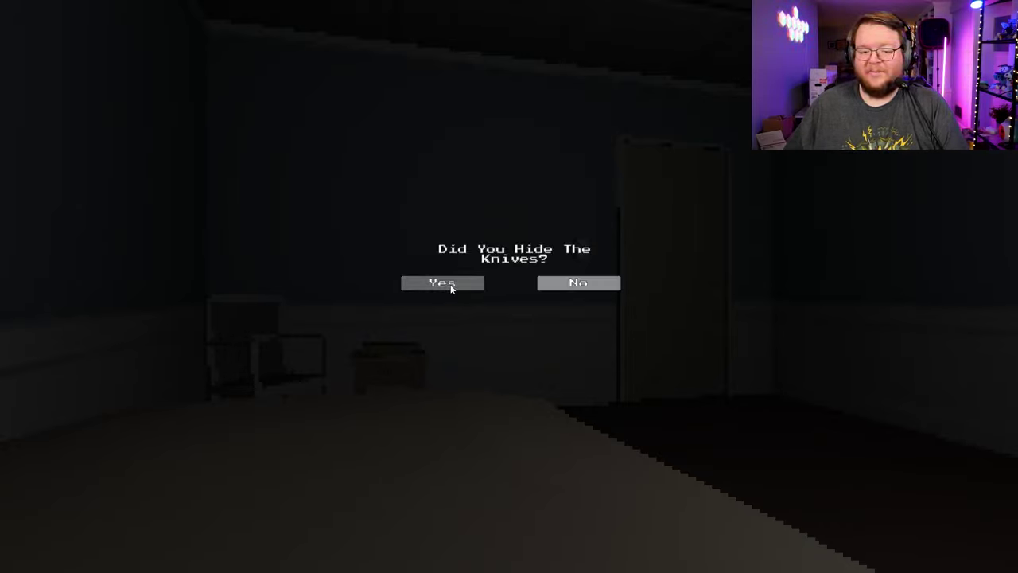
click(450, 288)
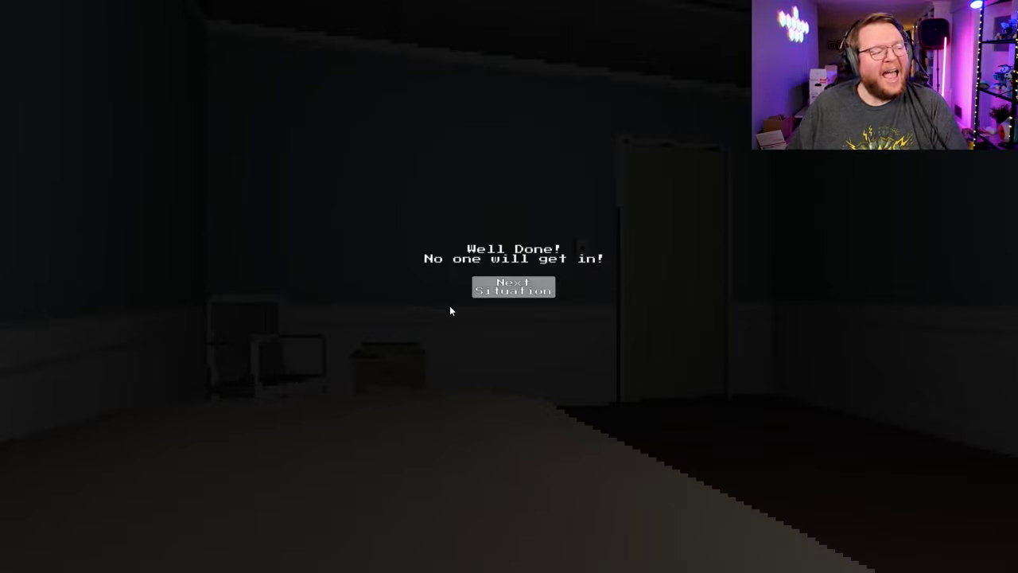
click(501, 288)
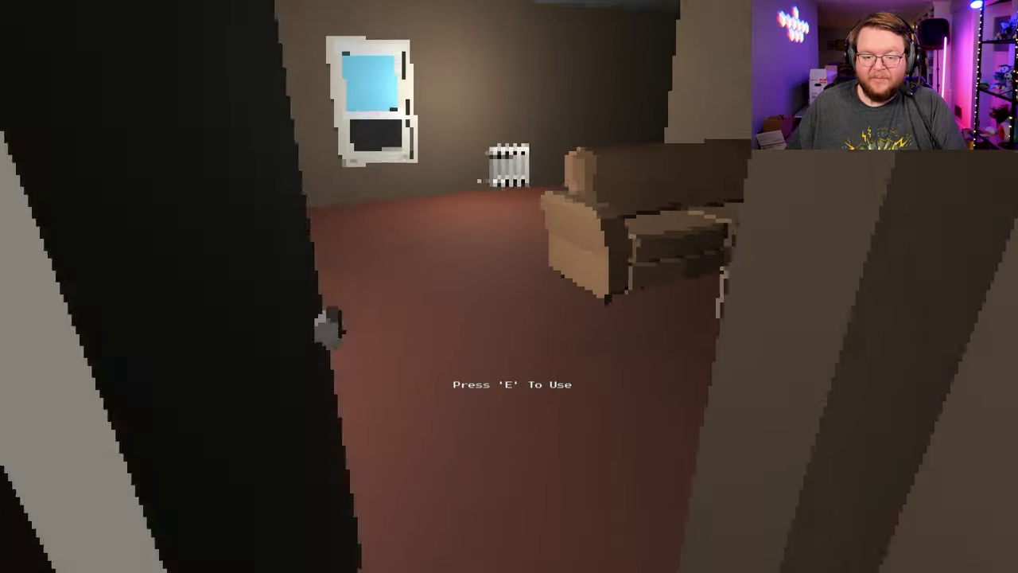
Walk through the living room and past the window to adjust the wall thermostat.
key(w)
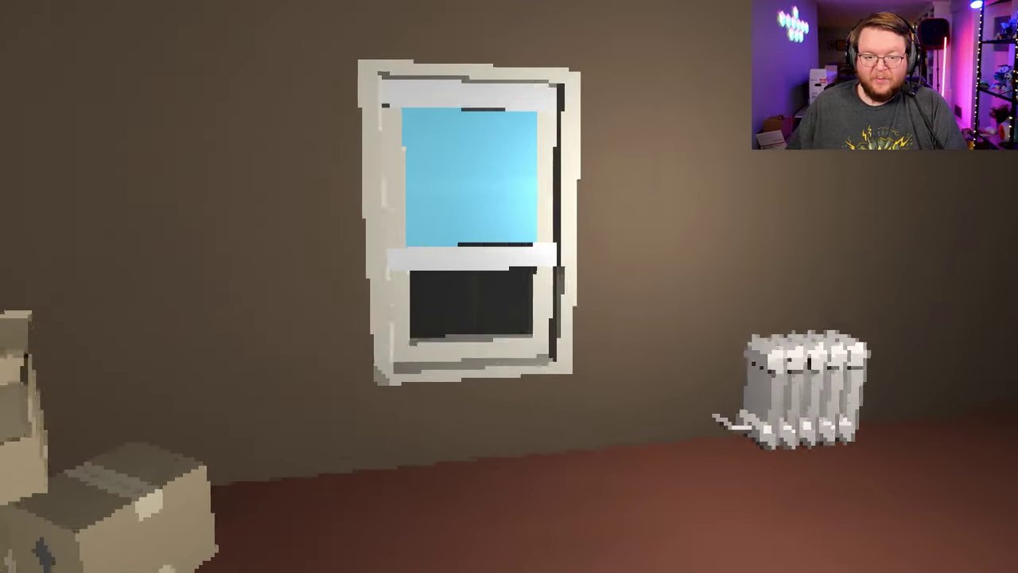
key(w)
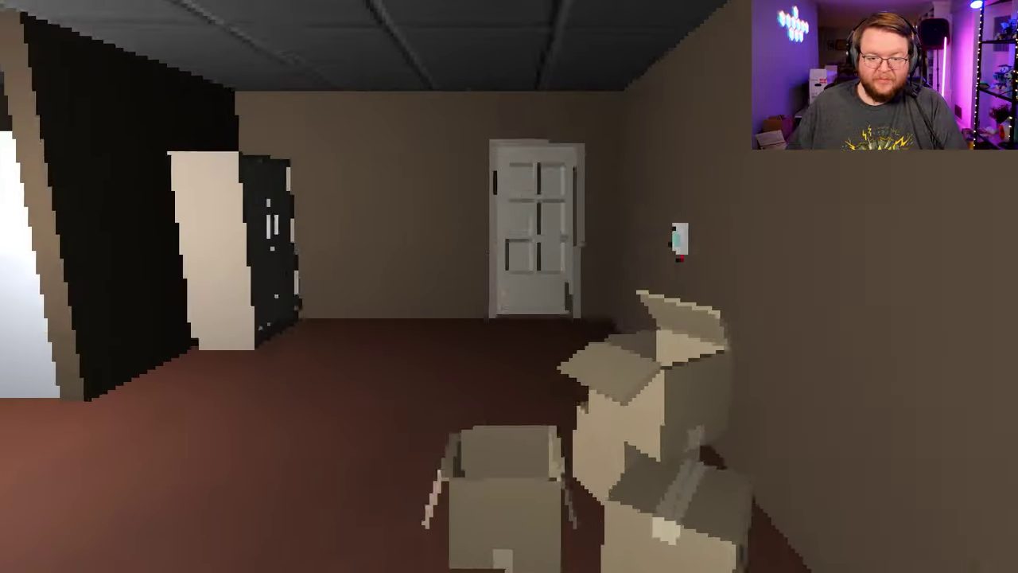
key(w)
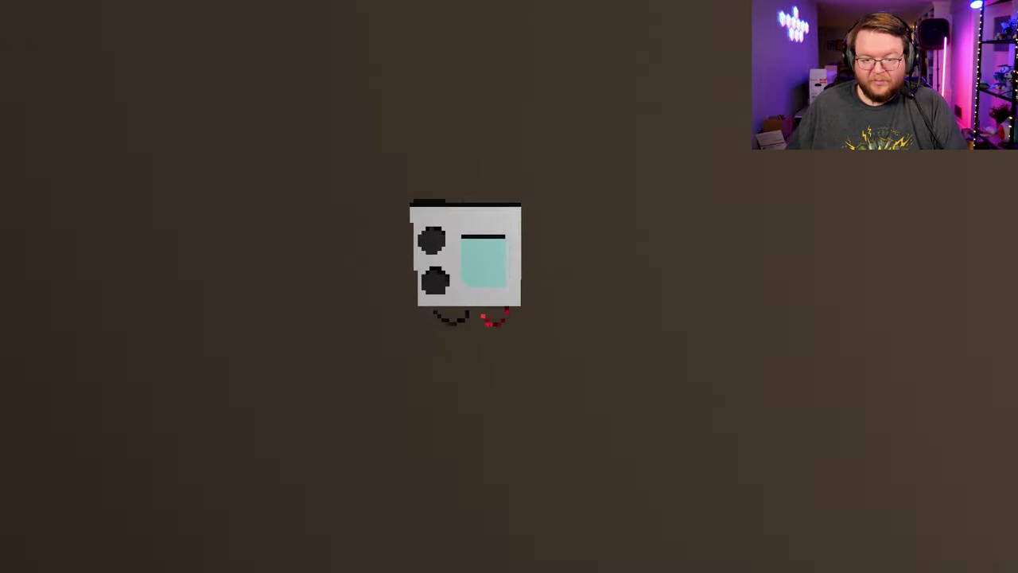
key(e)
Lock the front door, then walk to the bedroom and get into bed facing the door.
key(w)
key(e)
key(w)
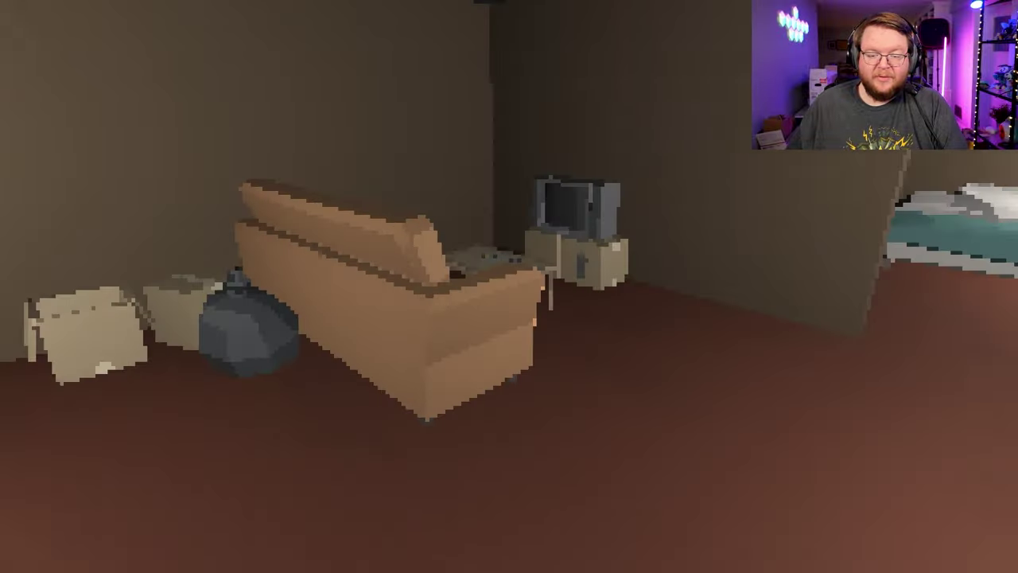
key(w)
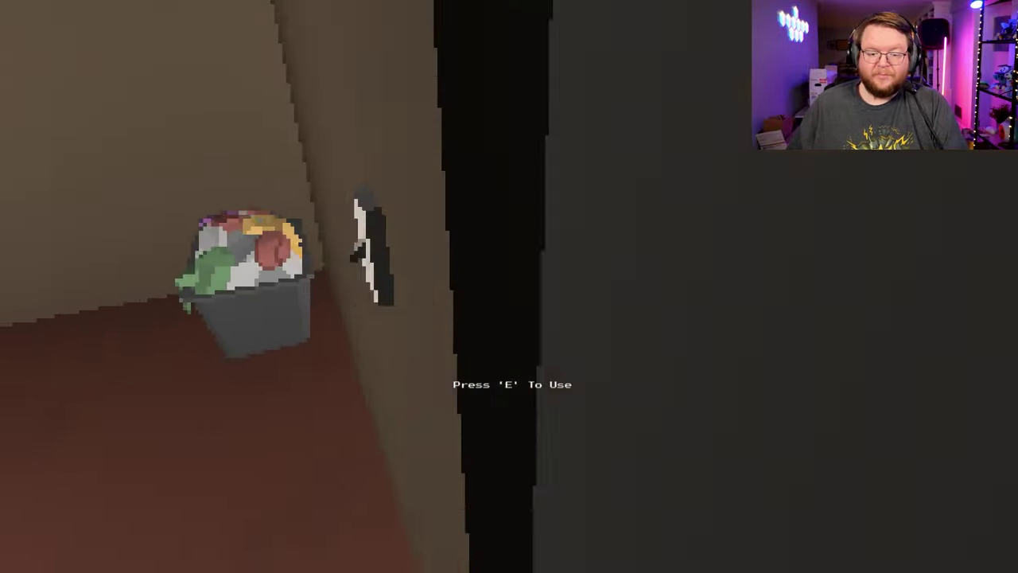
key(w)
key(e)
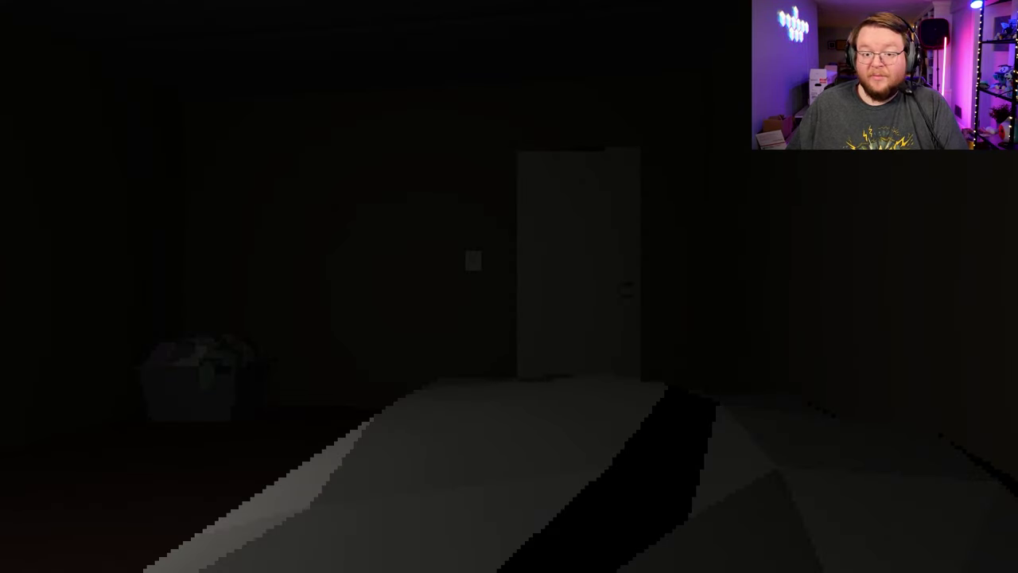
Answer Yes to 'Is The House Secure?' and 'Are You Sure?', then start Situation 3.
click(443, 287)
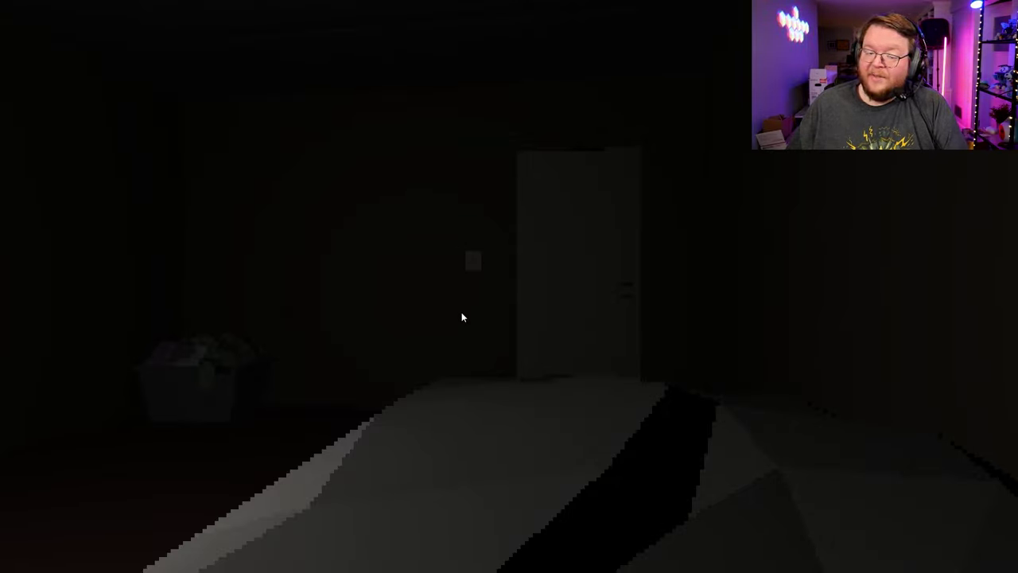
click(461, 311)
click(461, 291)
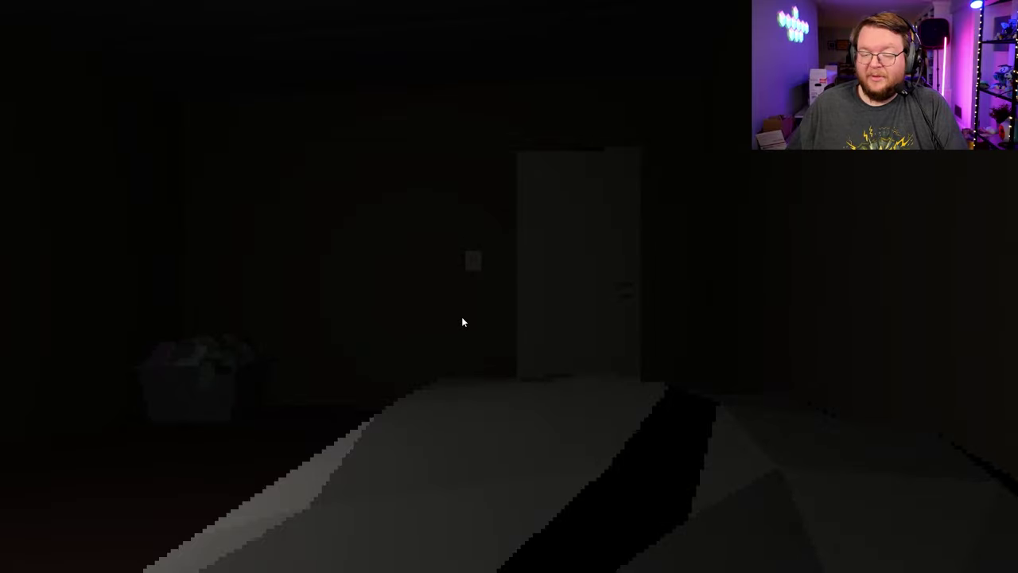
click(510, 296)
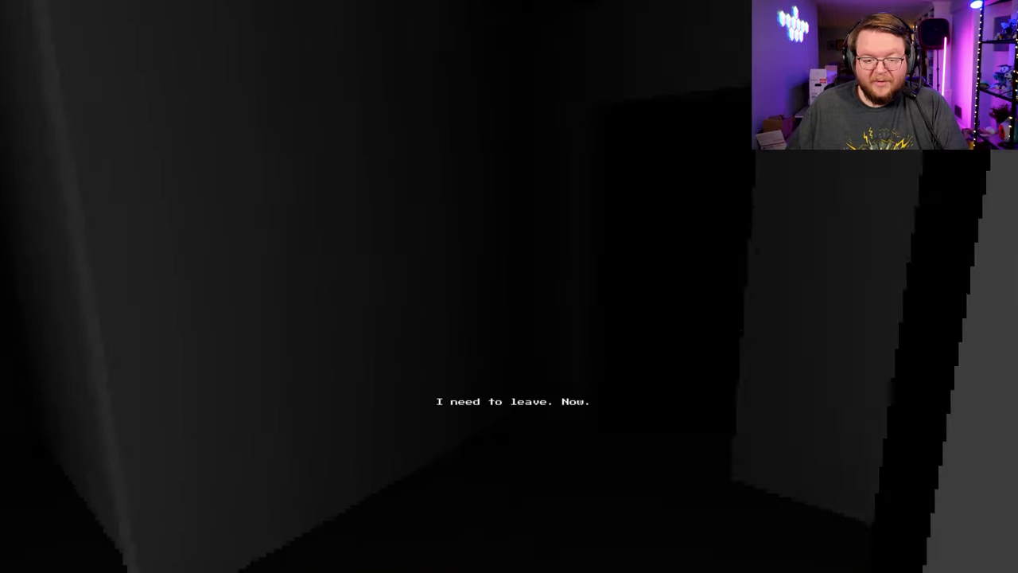
Walk away from the creature through the dark doorway and room to the table with the key.
key(w)
key(w)
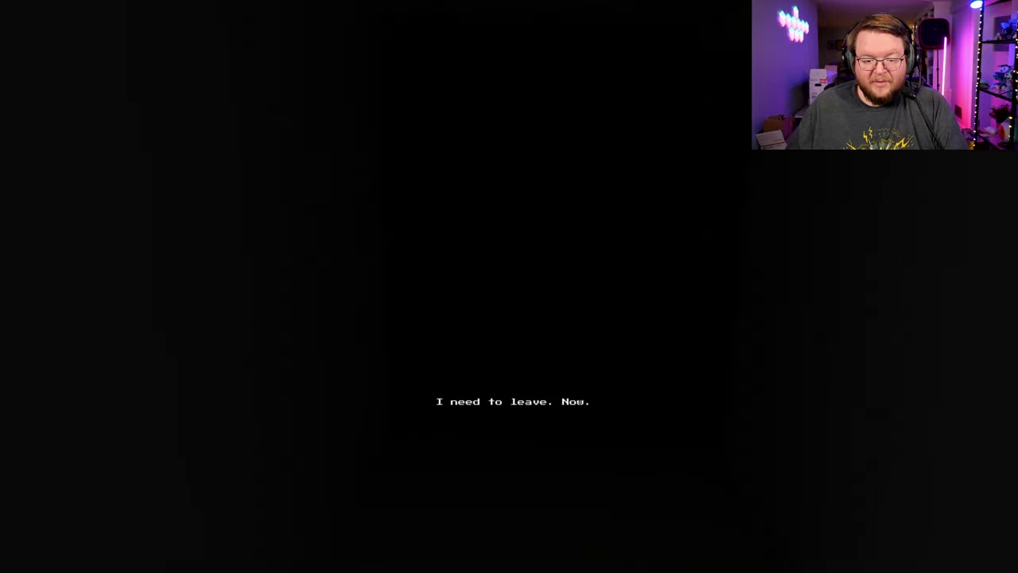
key(w)
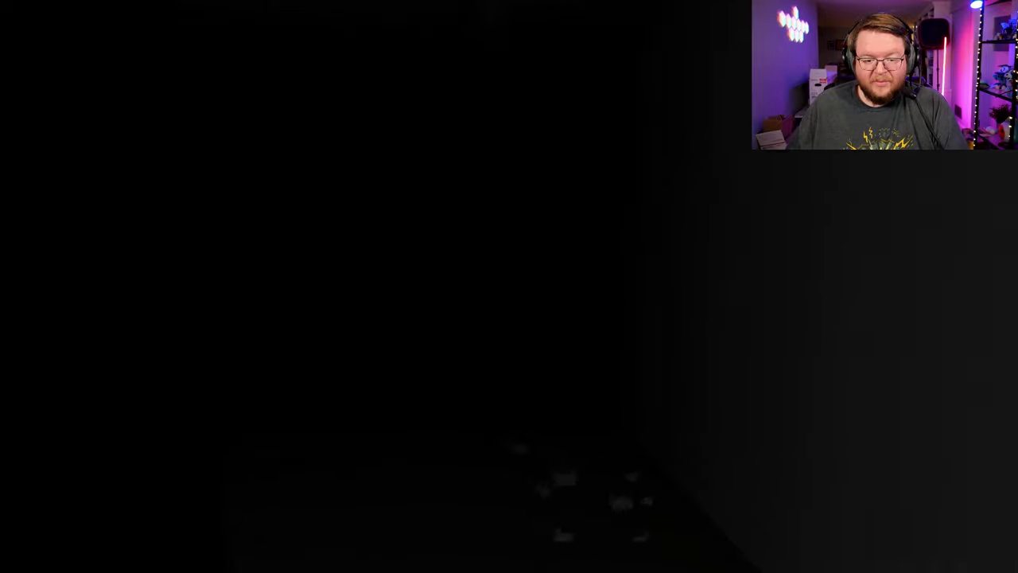
key(w)
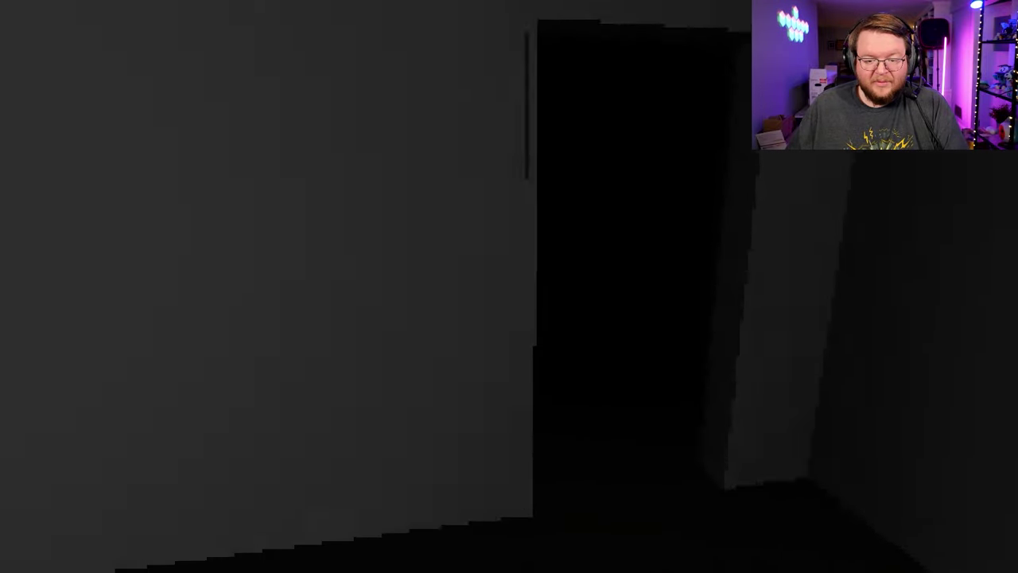
key(w)
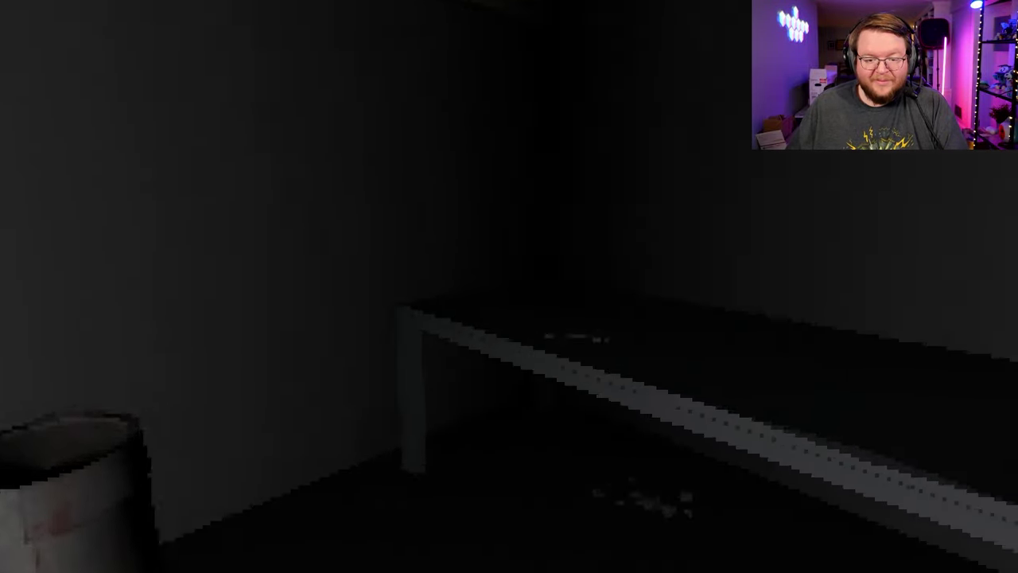
key(w)
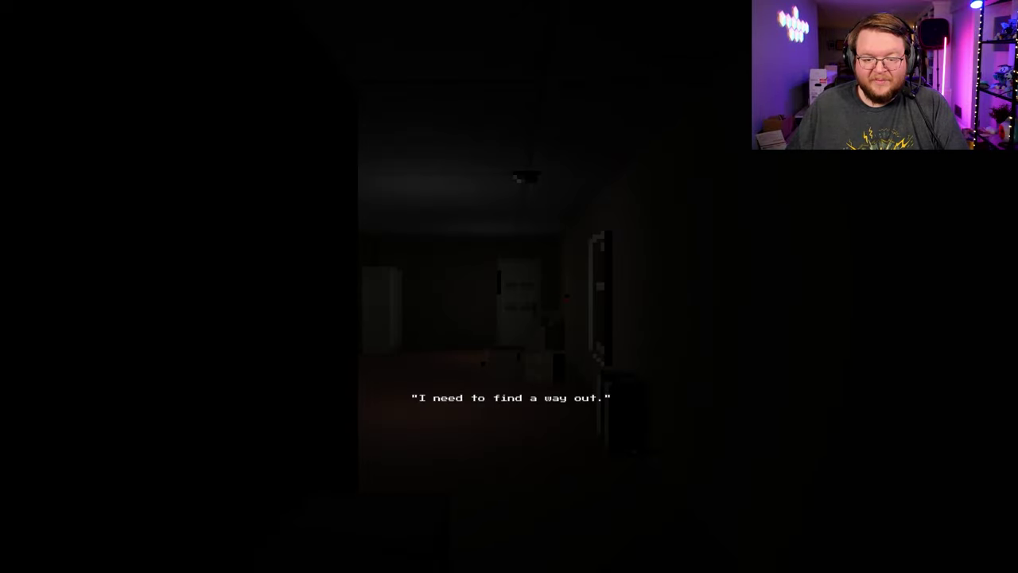
Cross the dim room past the window and try the front door, which needs a code.
key(w)
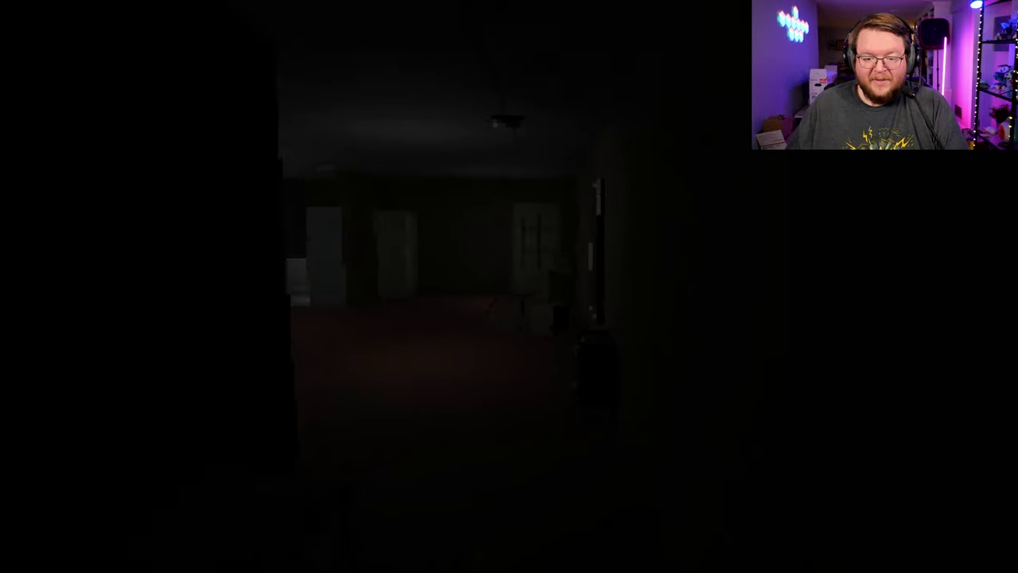
key(w)
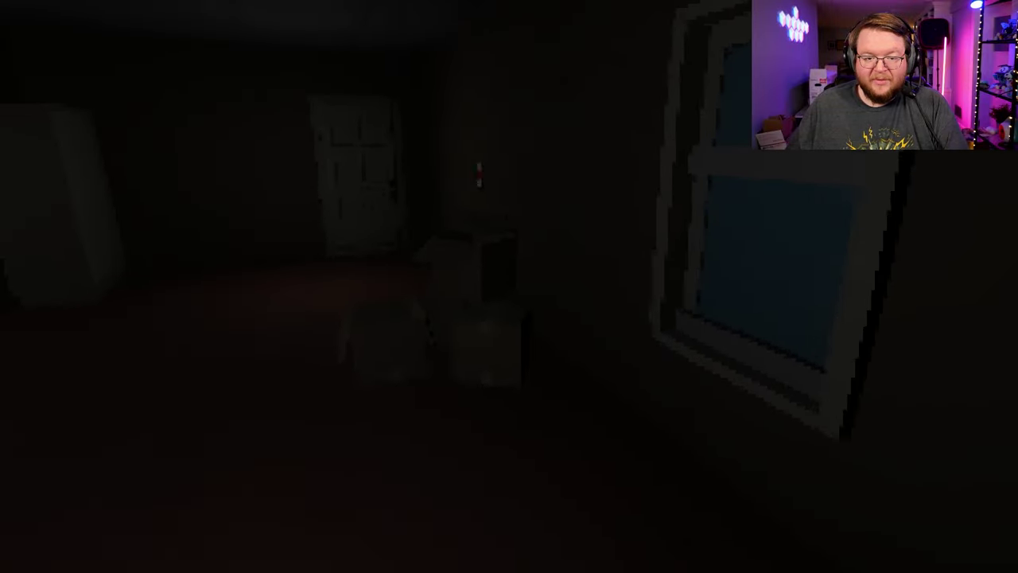
key(w)
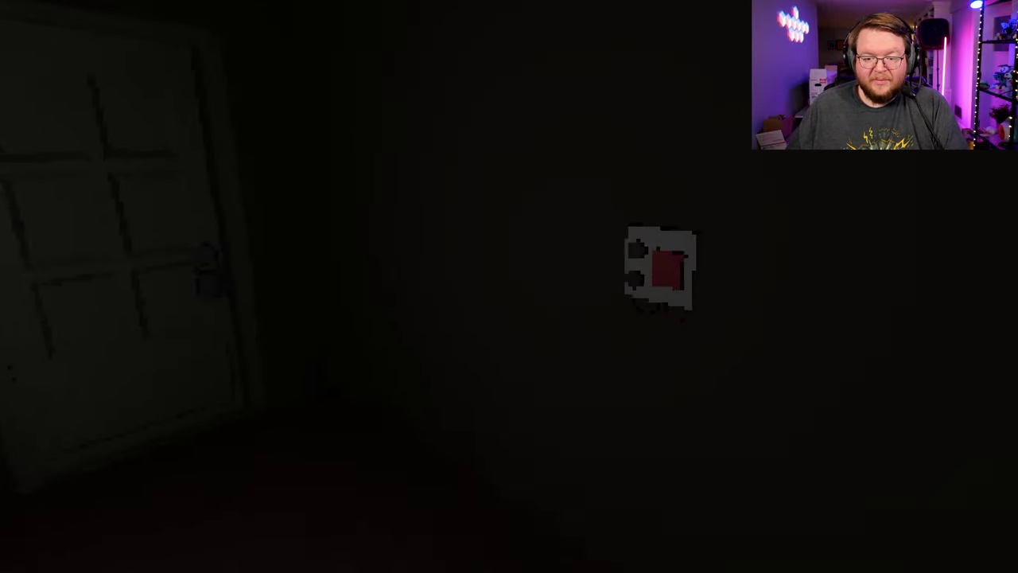
key(e)
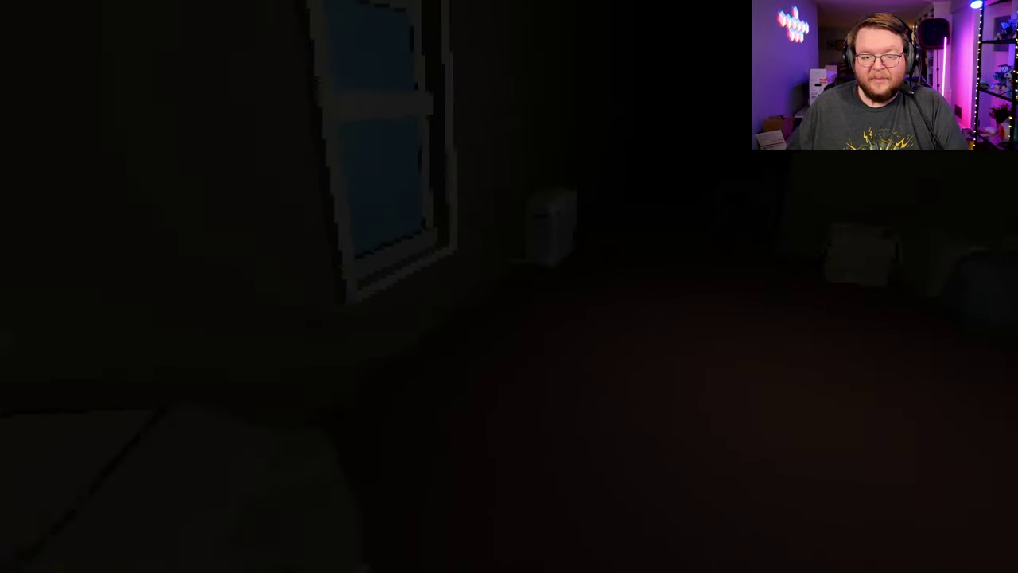
Check the shut window and armed alarm, take the kitchen knives, and cut the alarm wires.
key(e)
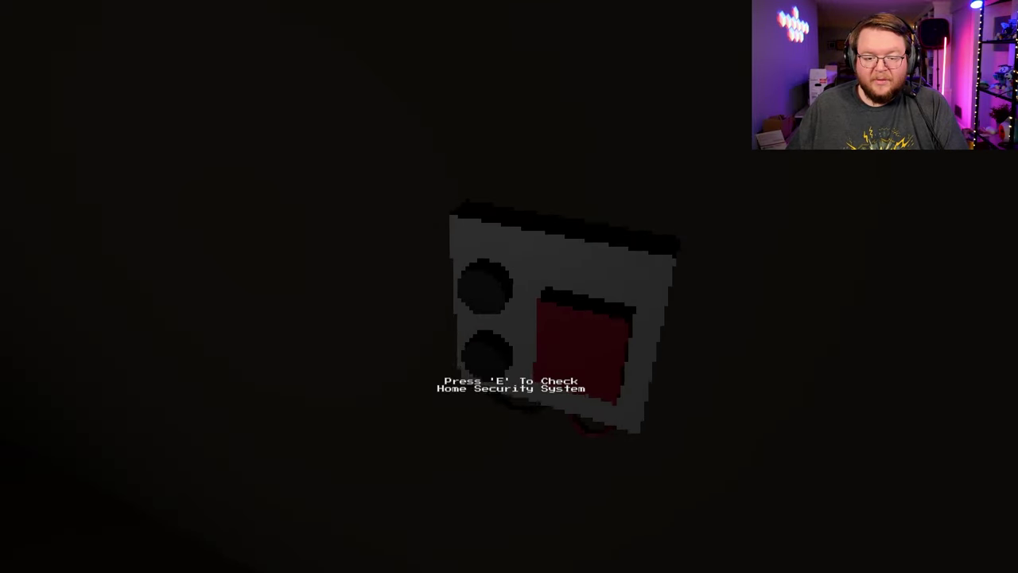
key(e)
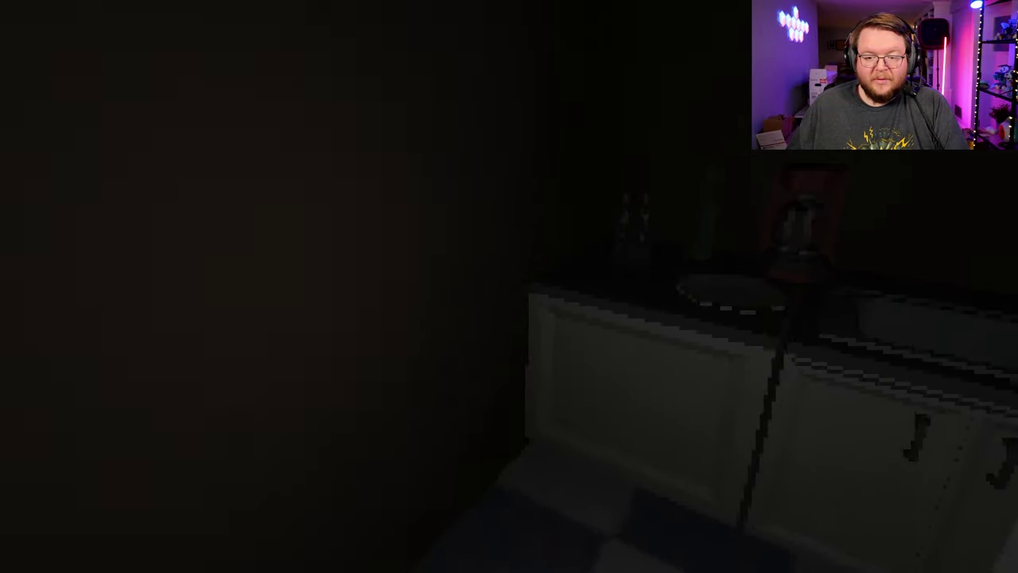
key(e)
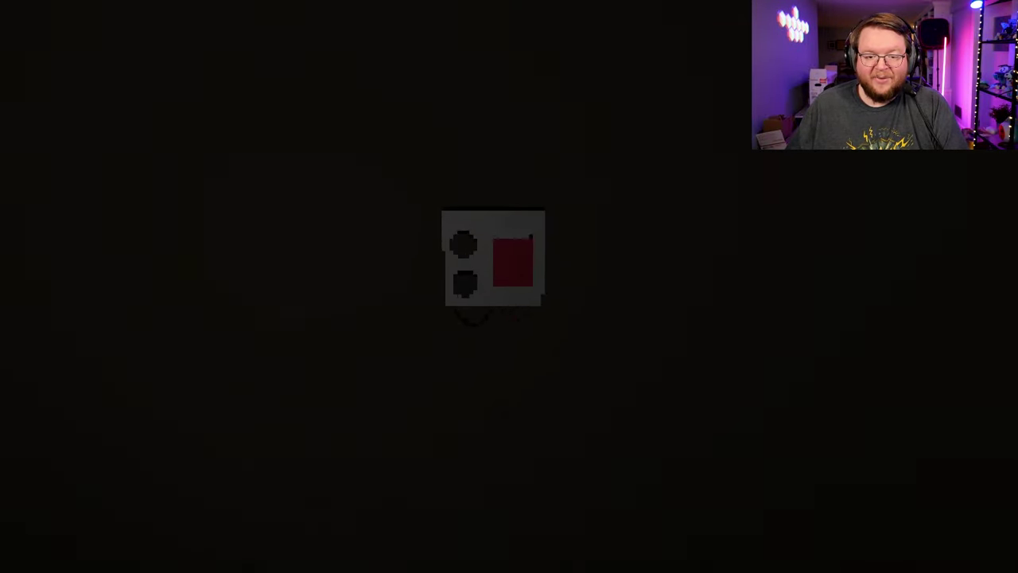
key(e)
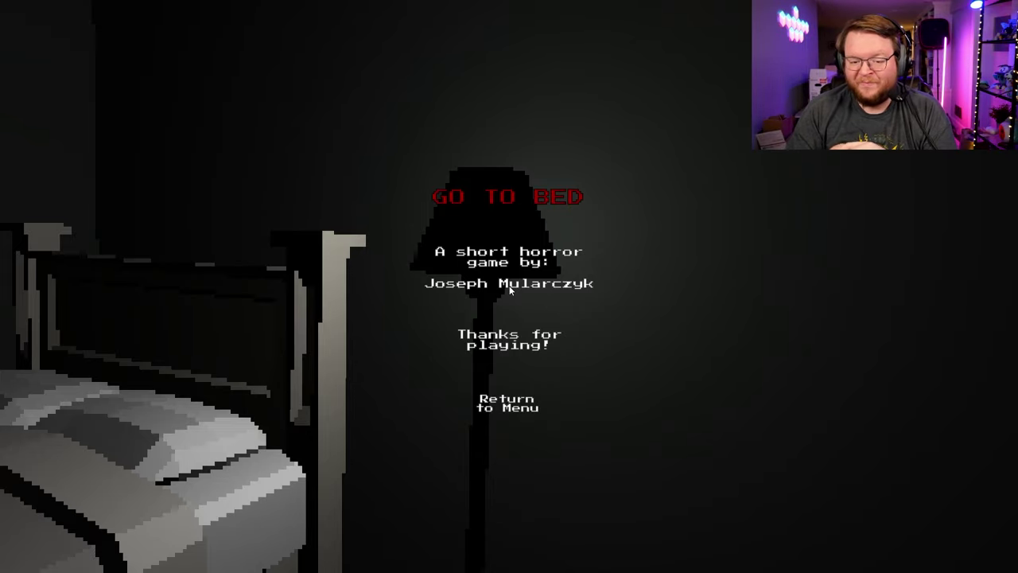
Choose 'Return to Menu' on the credits screen.
click(496, 403)
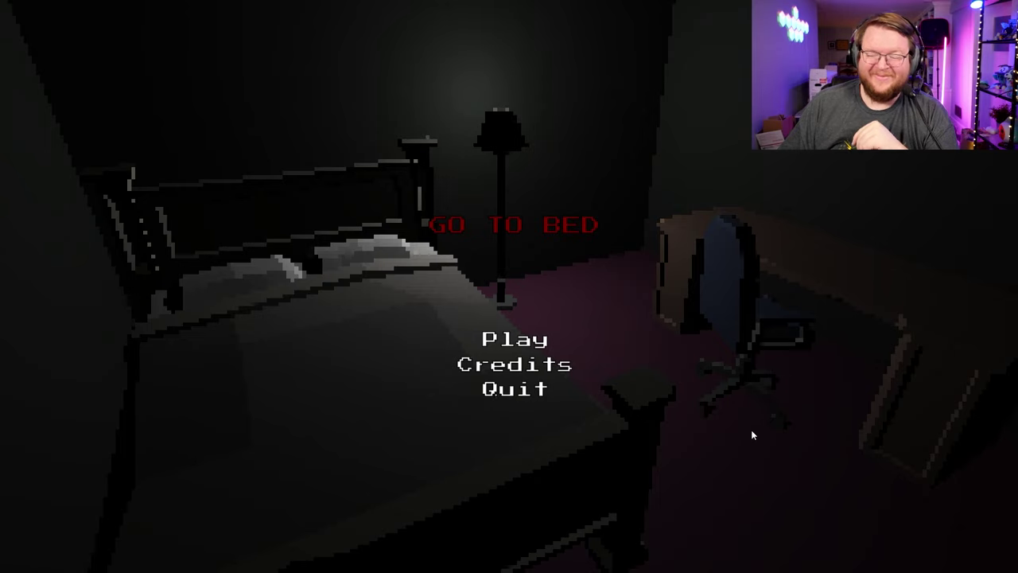